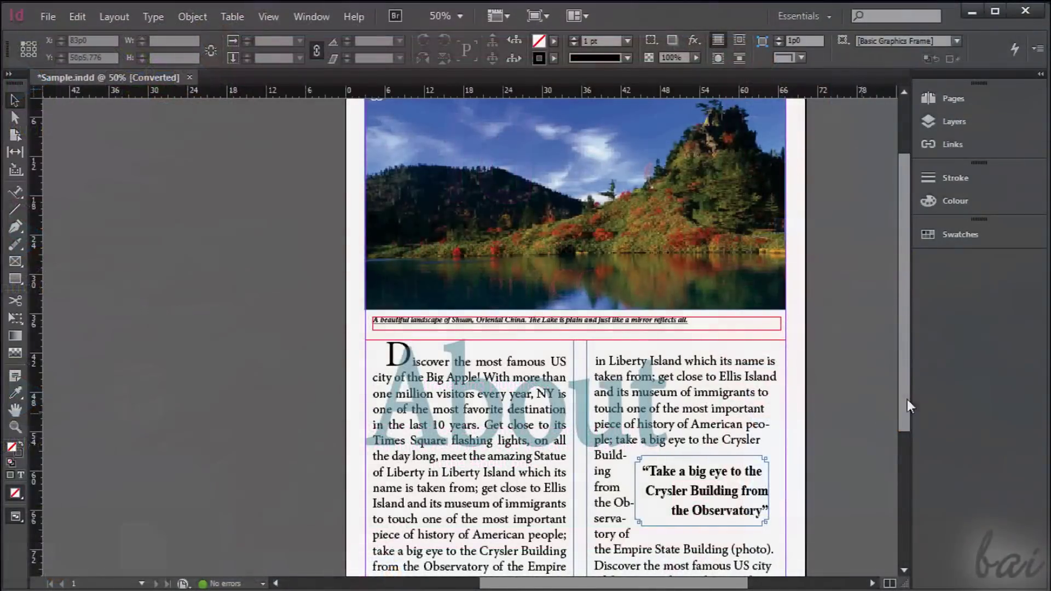
Step: Scroll through the page and select the landscape photo frame
drag(905, 391, 905, 328)
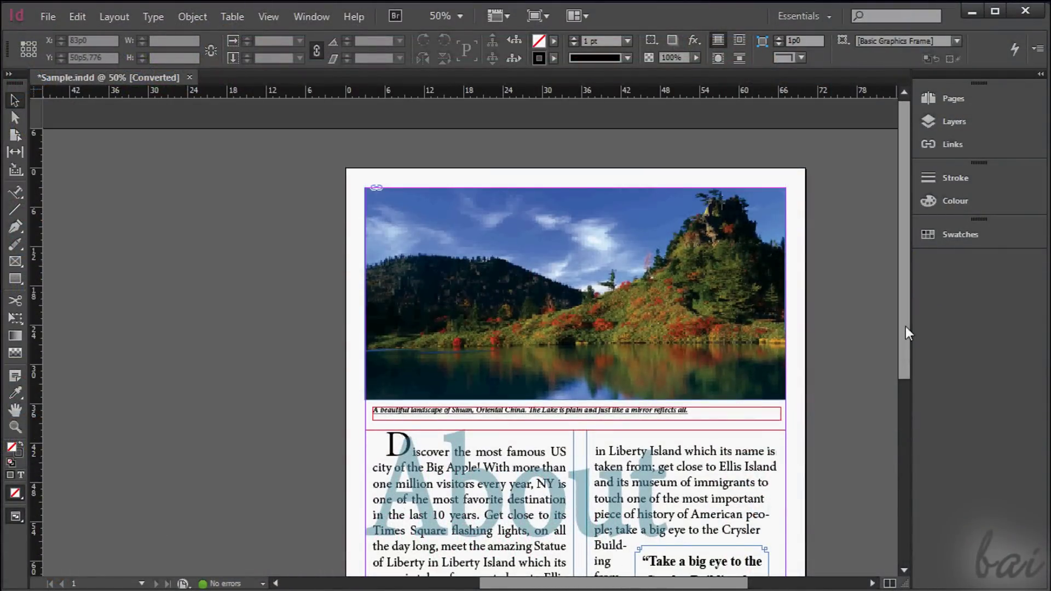
scroll(906, 329, down, 5)
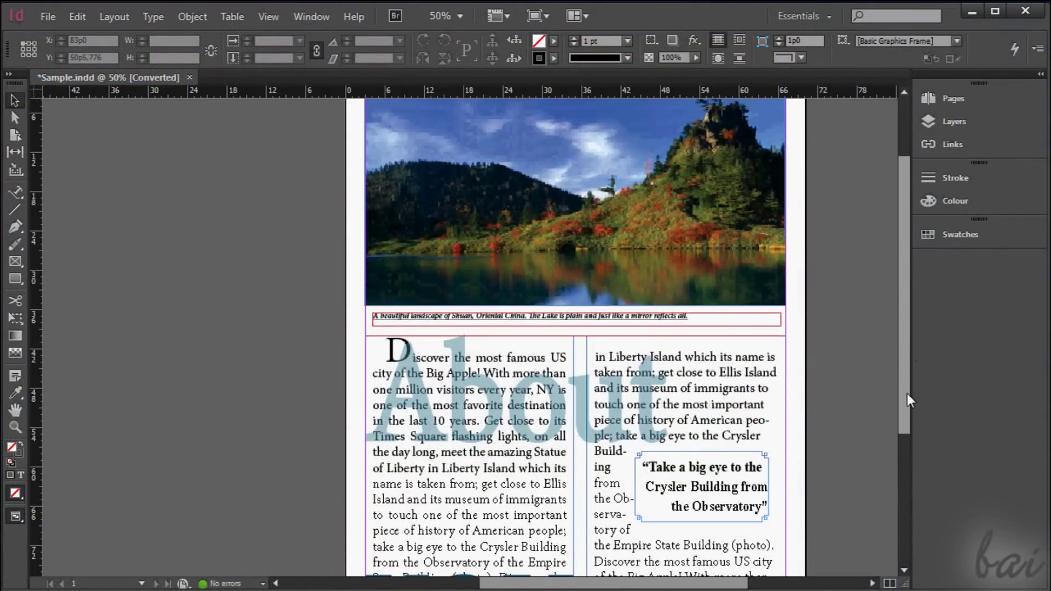
drag(901, 287, 898, 371)
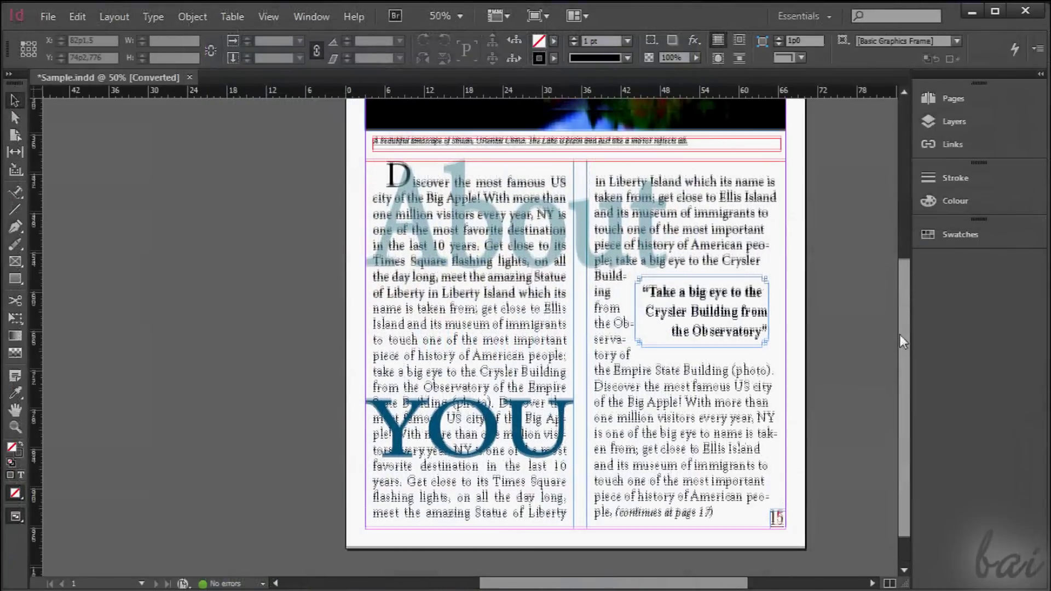
drag(898, 334, 902, 186)
click(574, 293)
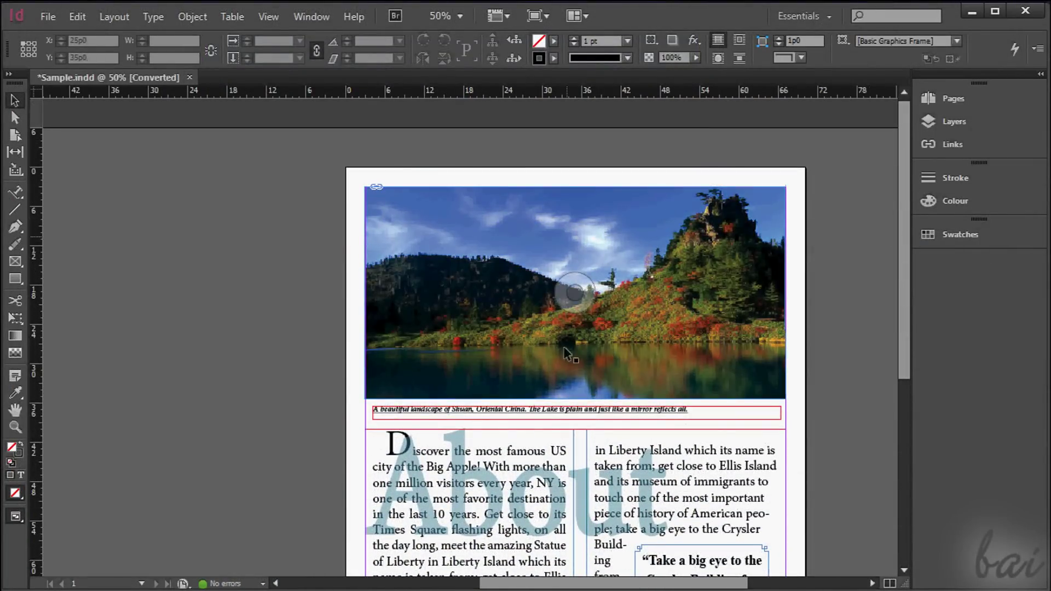
scroll(544, 390, down, 5)
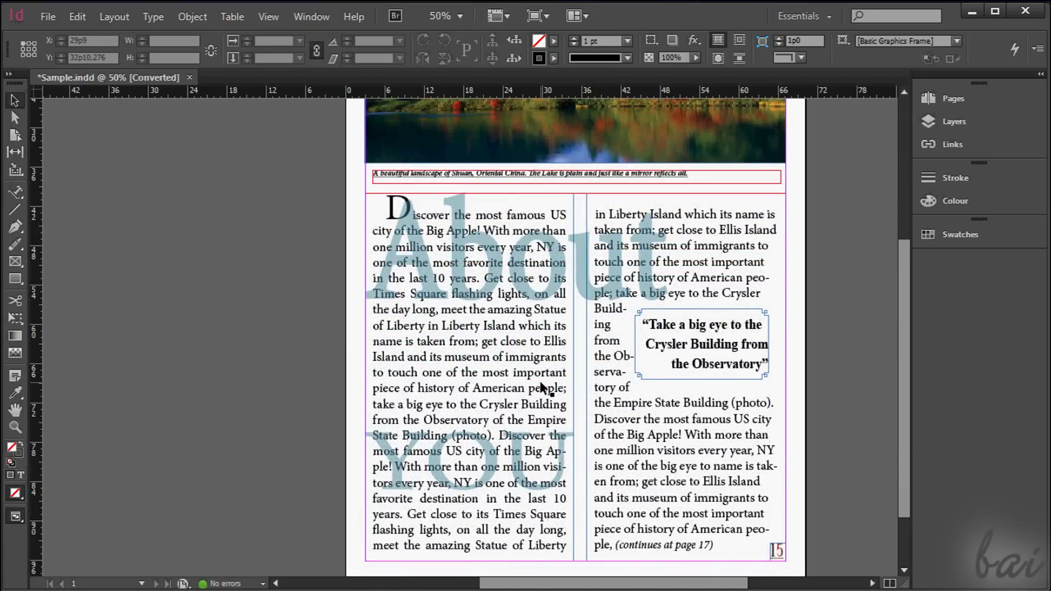
scroll(541, 387, up, 3)
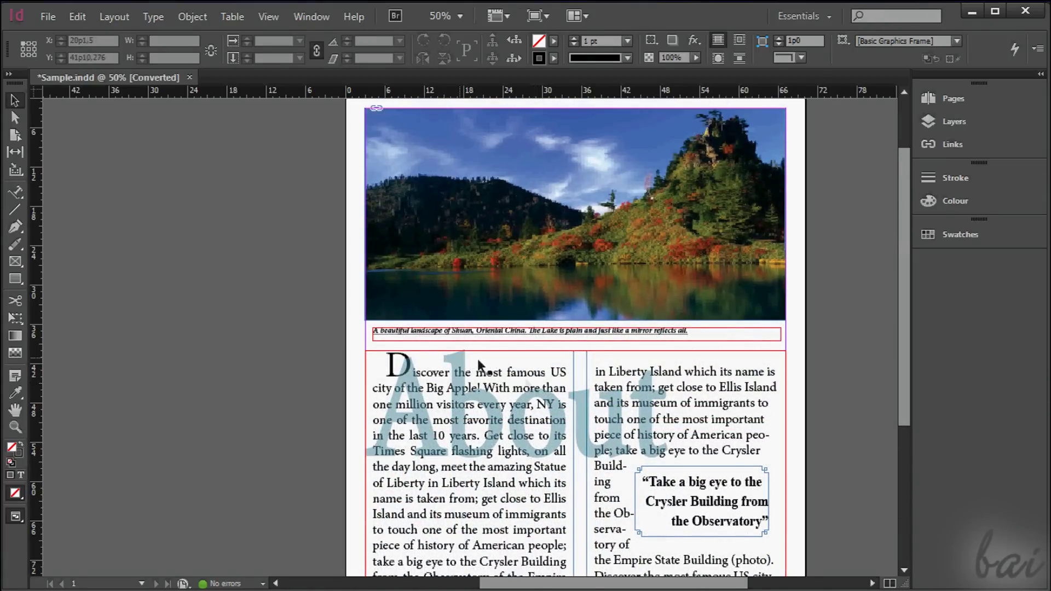
scroll(539, 394, down, 5)
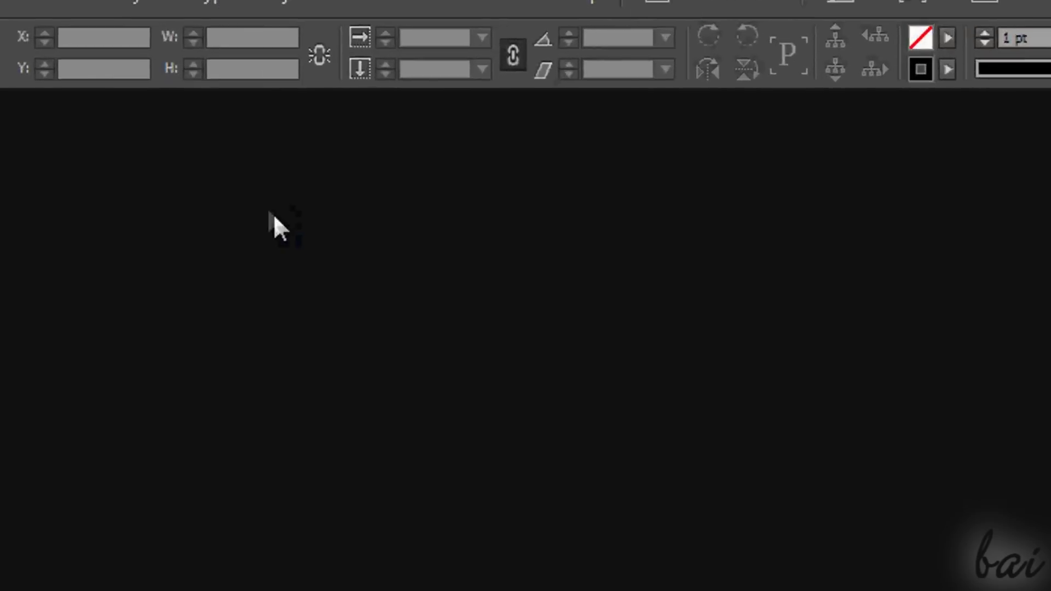
Step: Preview the New Document dialog and its available document presets
click(112, 46)
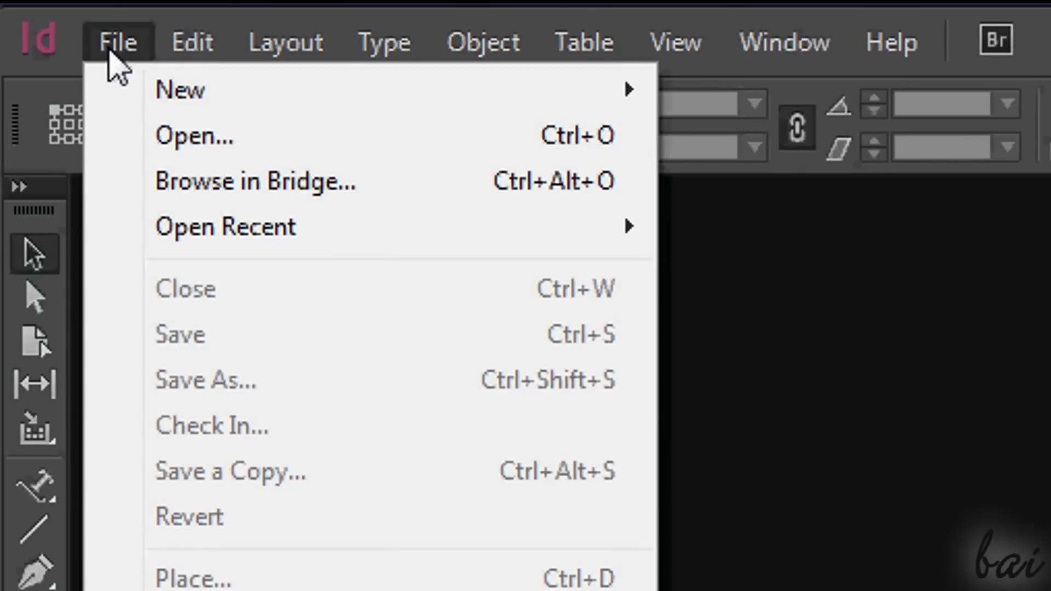
mouse_move(321, 93)
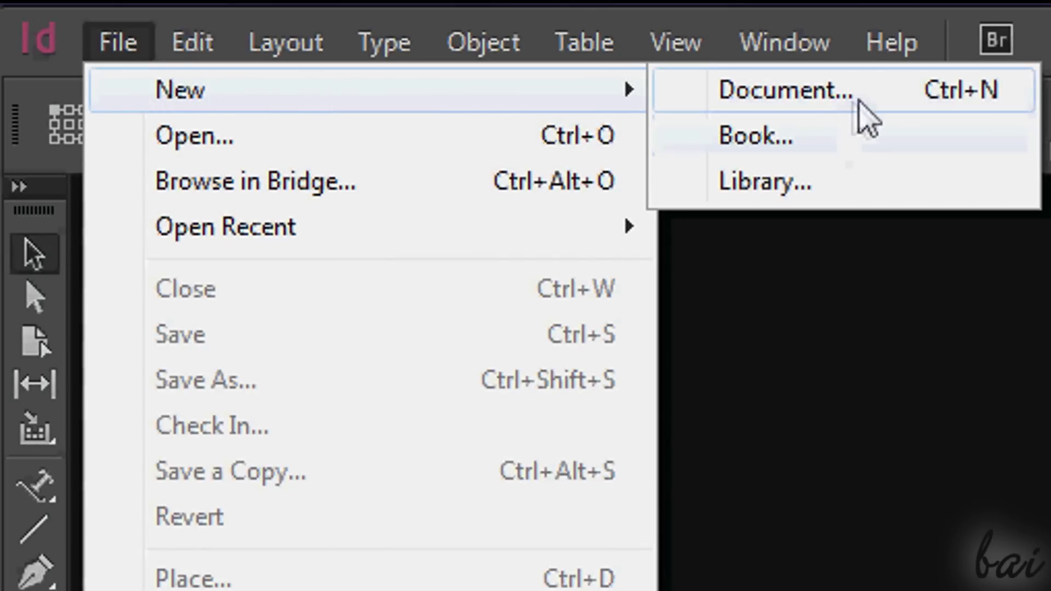
click(883, 100)
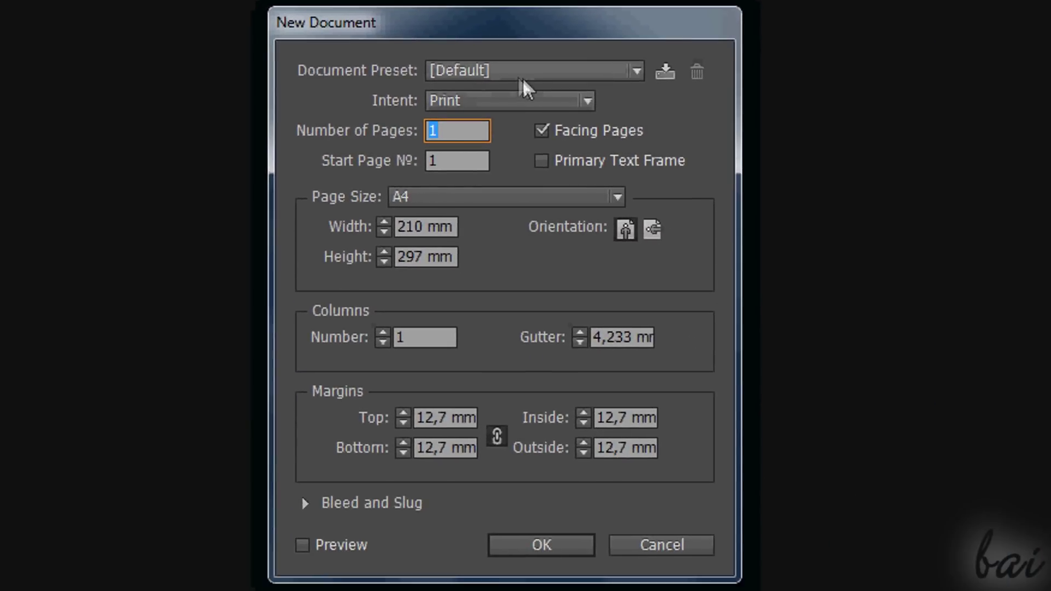
click(523, 77)
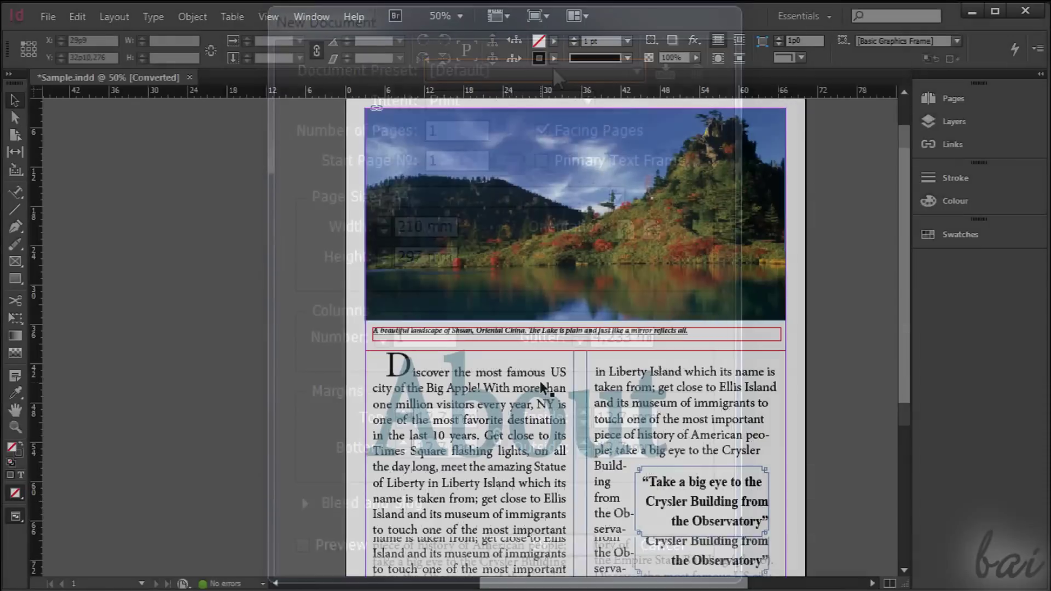
Step: Open the Book.indb book and select SamplePromoFlyerBook in the Book panel
scroll(541, 387, down, 5)
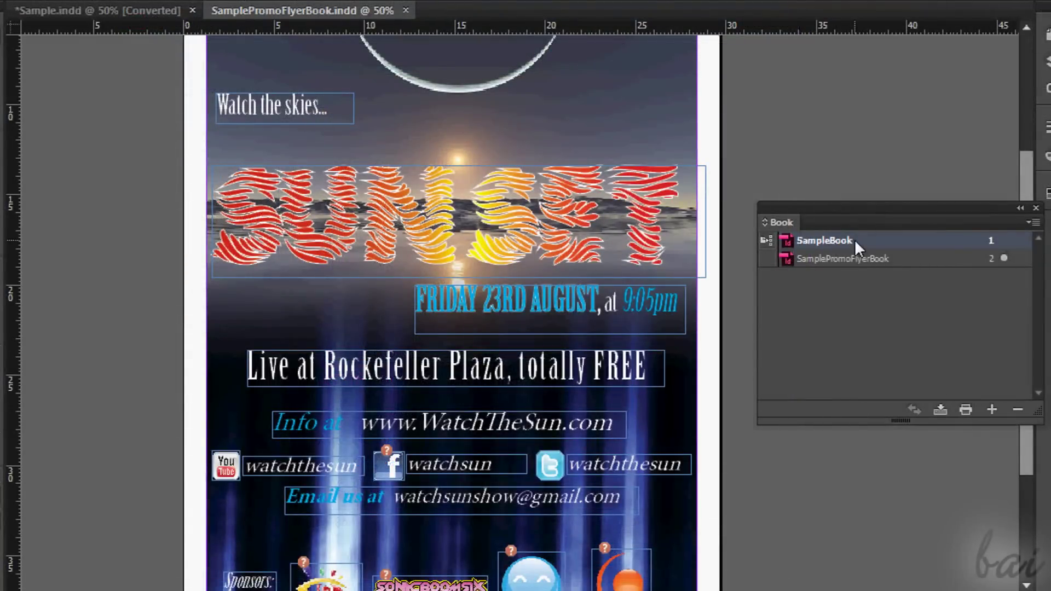
double_click(855, 239)
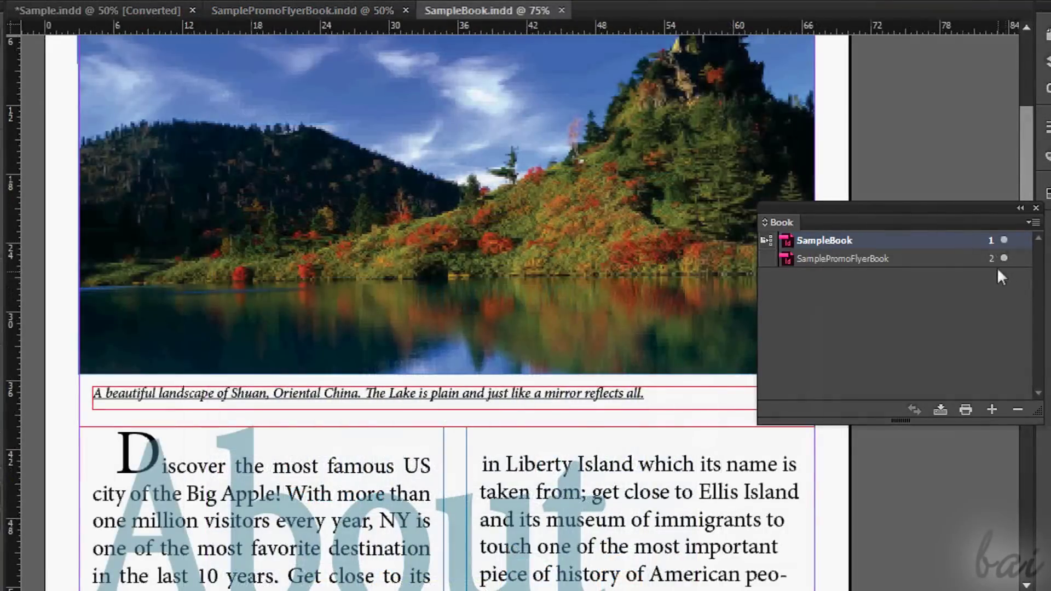
click(955, 258)
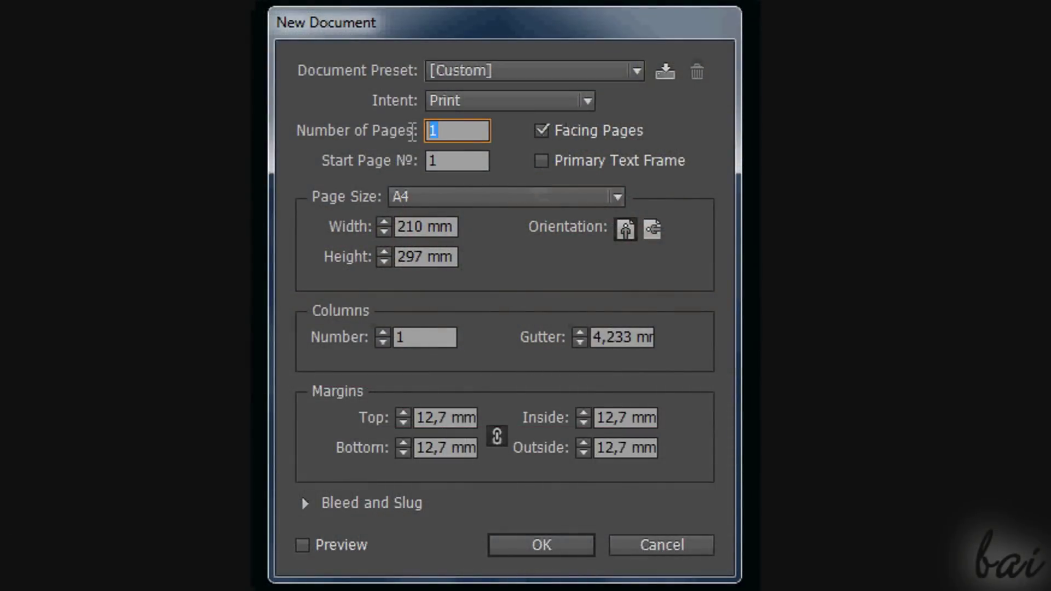
Step: Enter 2 pages and settle on A4 with Print intent after trying Letter and Web
text(2)
double_click(411, 227)
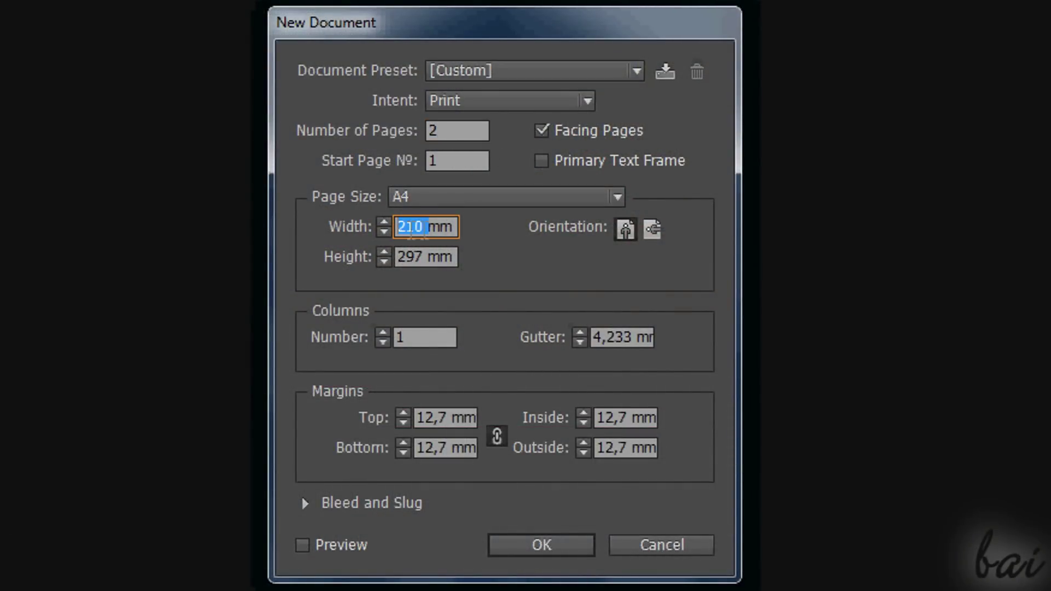
click(498, 200)
click(490, 224)
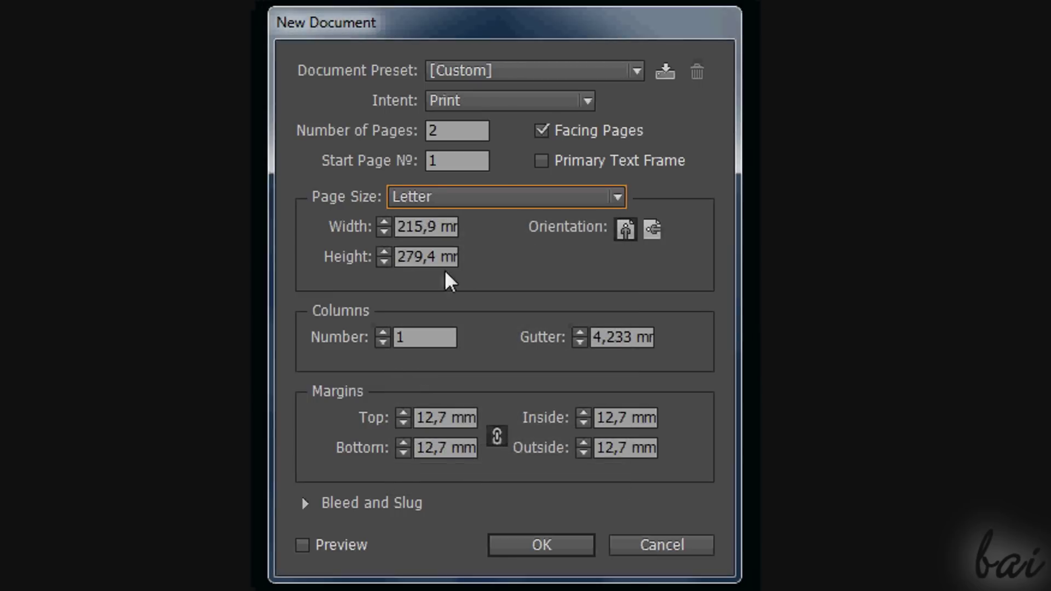
click(470, 199)
click(447, 368)
click(567, 102)
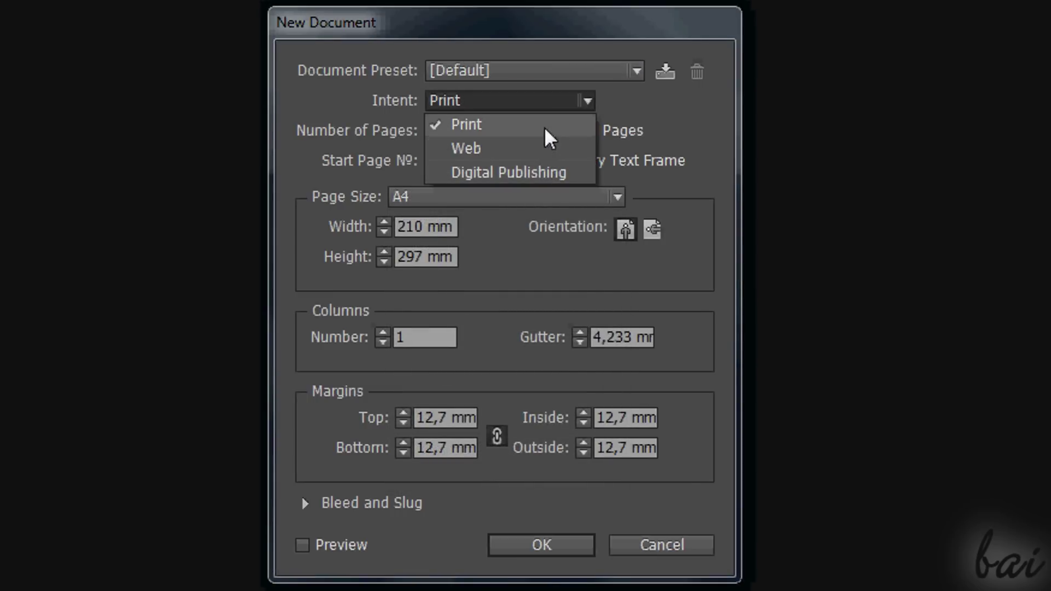
click(539, 151)
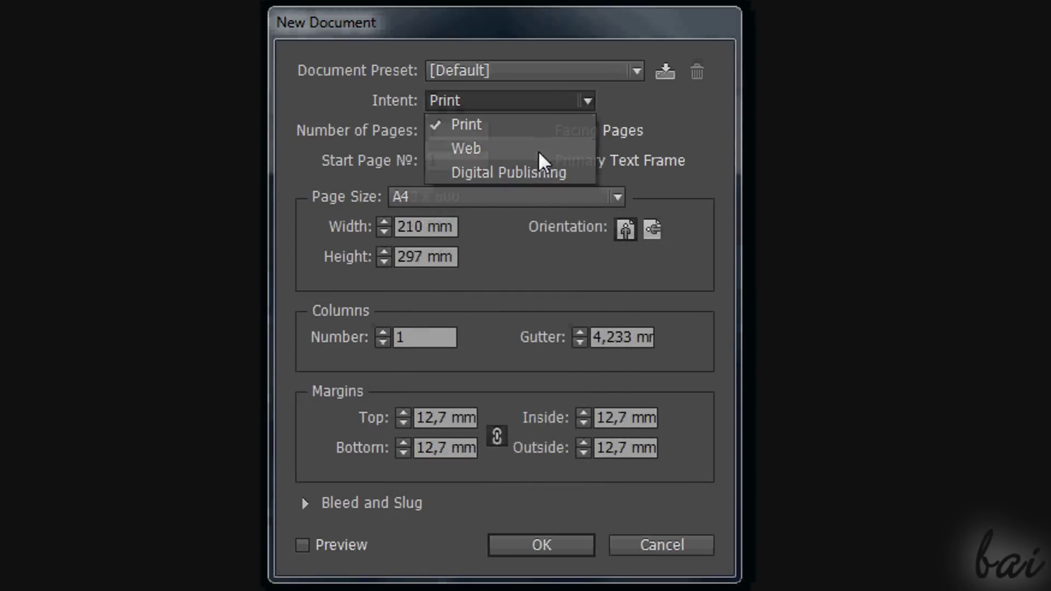
click(565, 107)
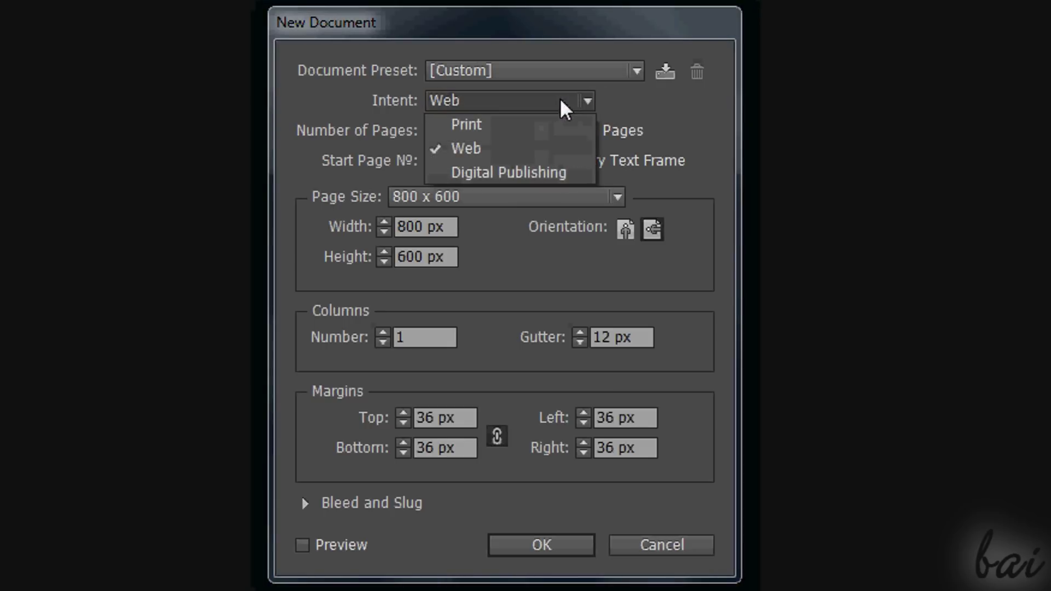
click(549, 132)
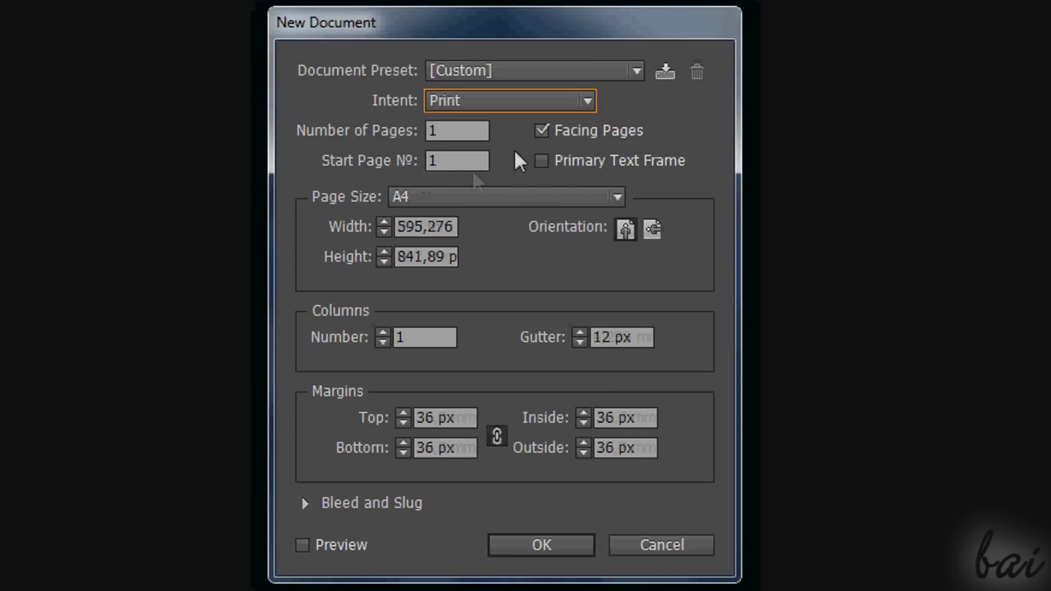
Step: Re-enter 2 pages, keep A4 after trying Letter, and choose portrait orientation
key(Tab)
text(2)
click(498, 198)
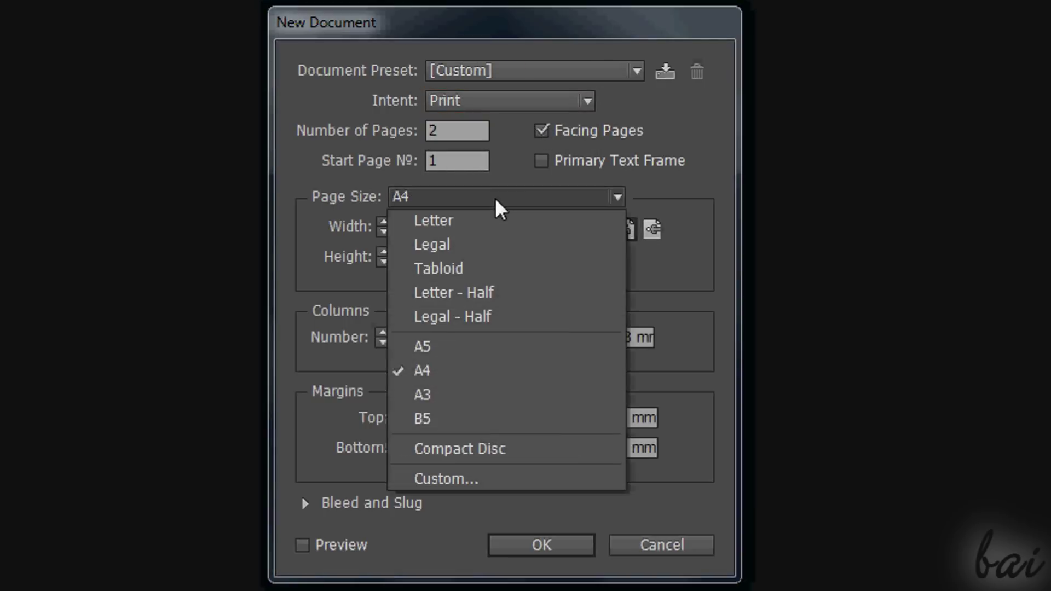
click(487, 222)
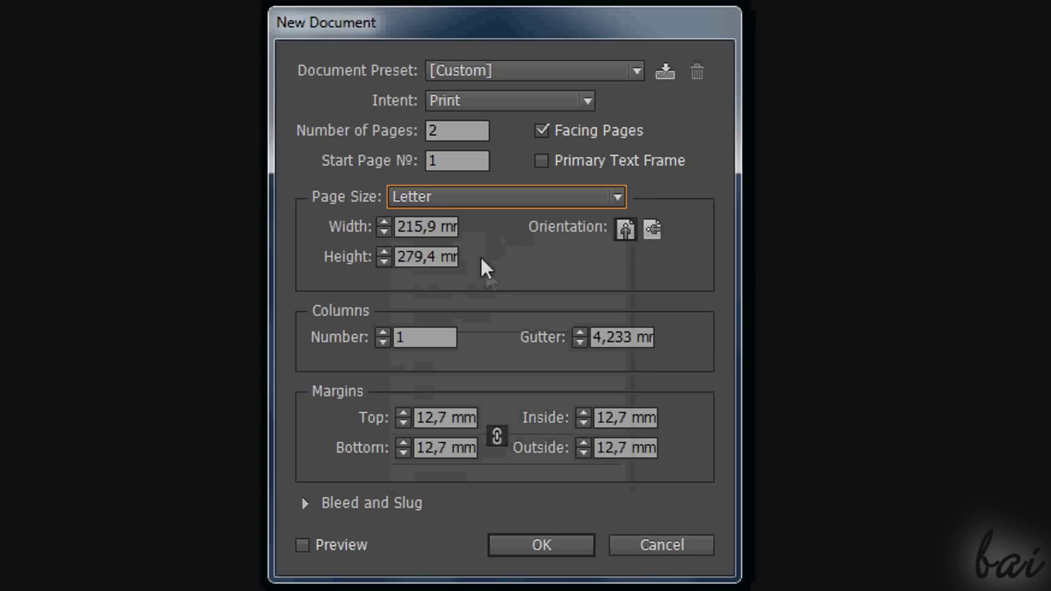
click(472, 199)
click(443, 371)
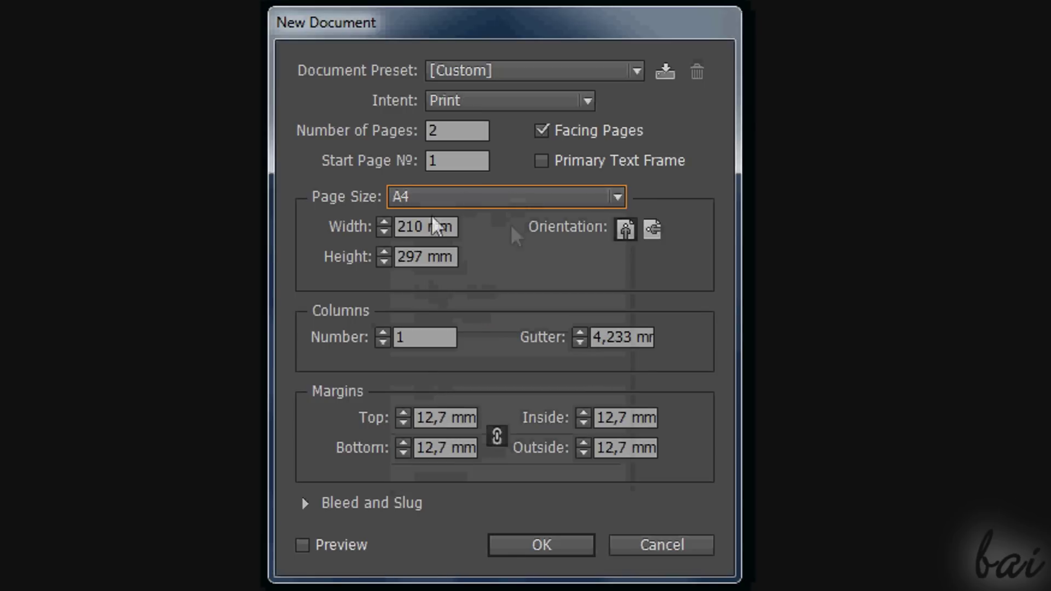
double_click(411, 226)
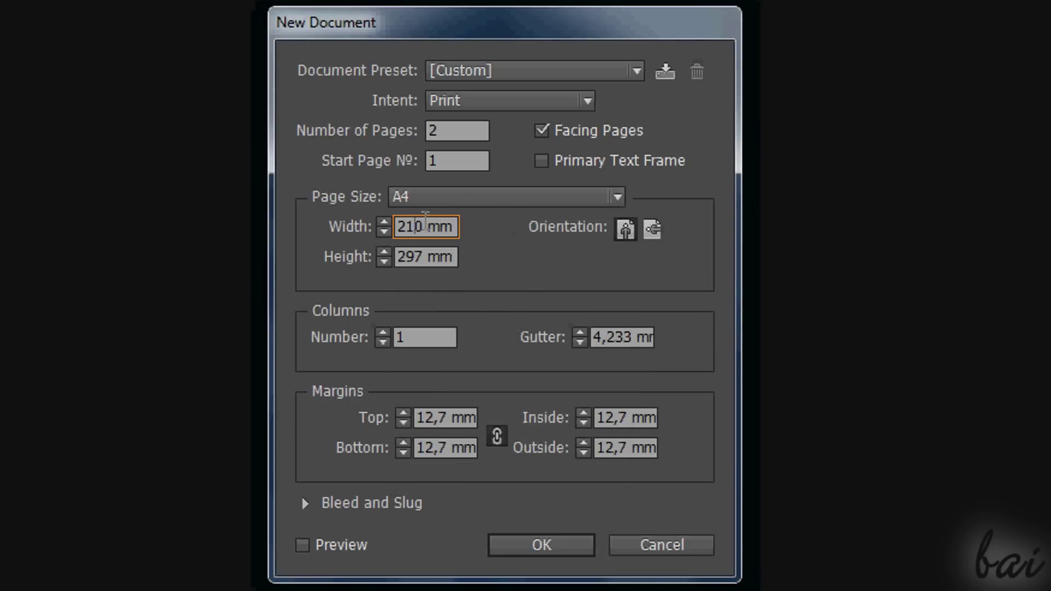
click(655, 240)
click(632, 237)
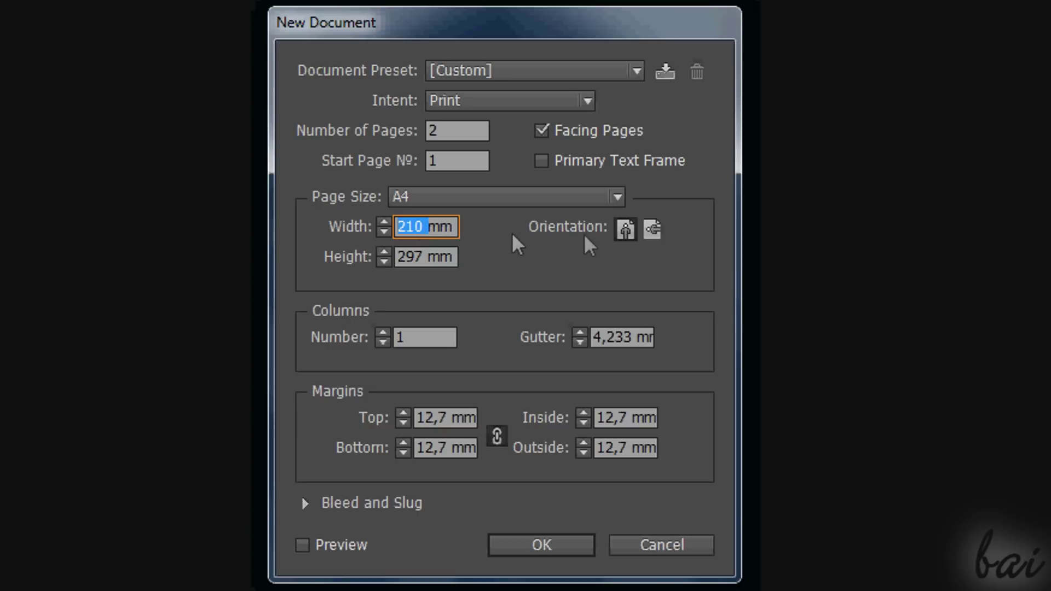
Step: Keep portrait after trying landscape and create the document with 12,7 mm margins
click(656, 239)
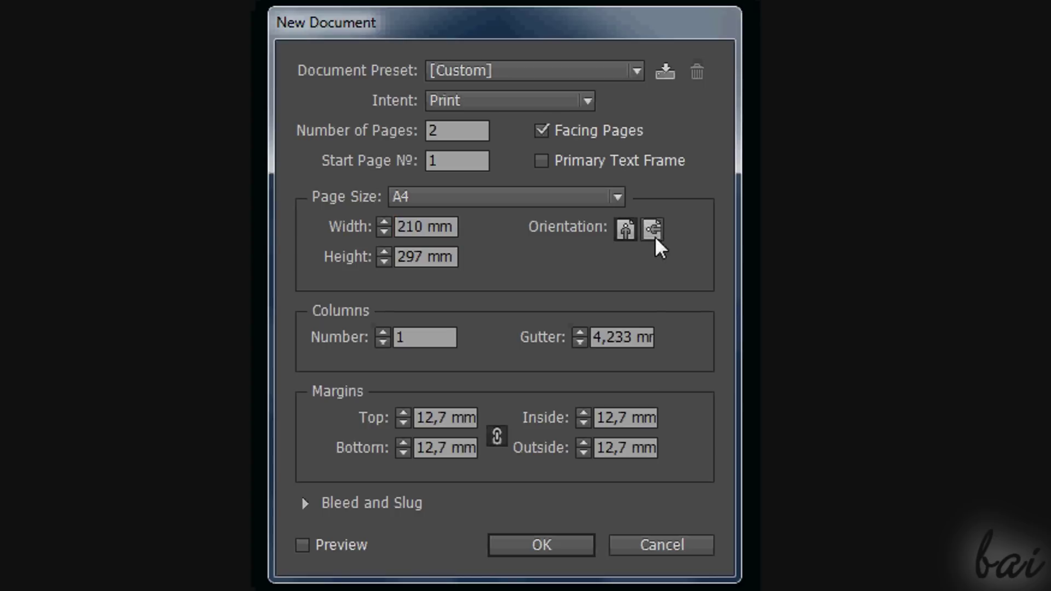
click(627, 232)
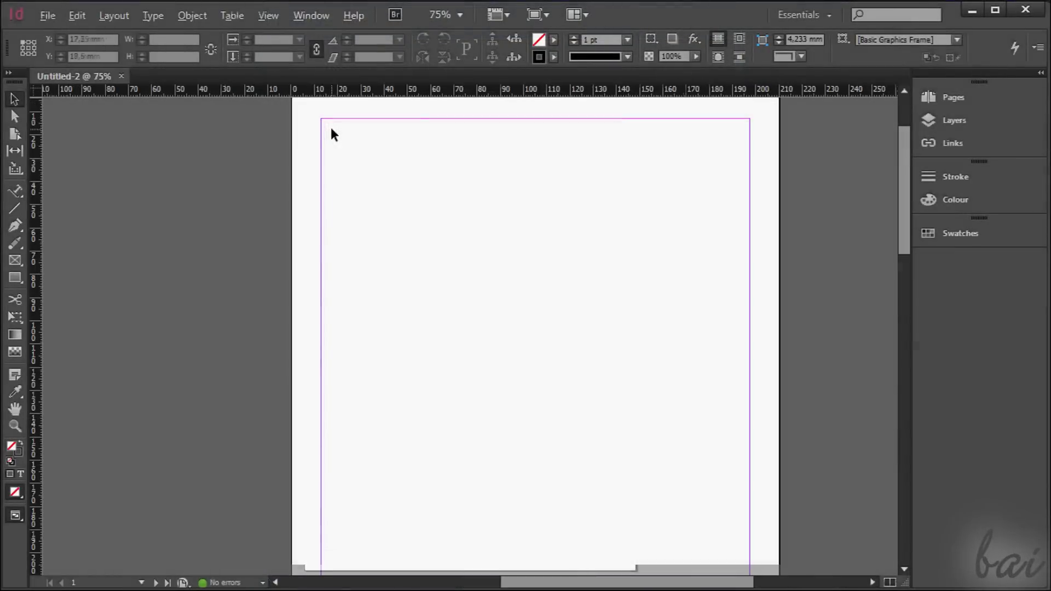
scroll(331, 127, up, 2)
scroll(328, 122, up, 3)
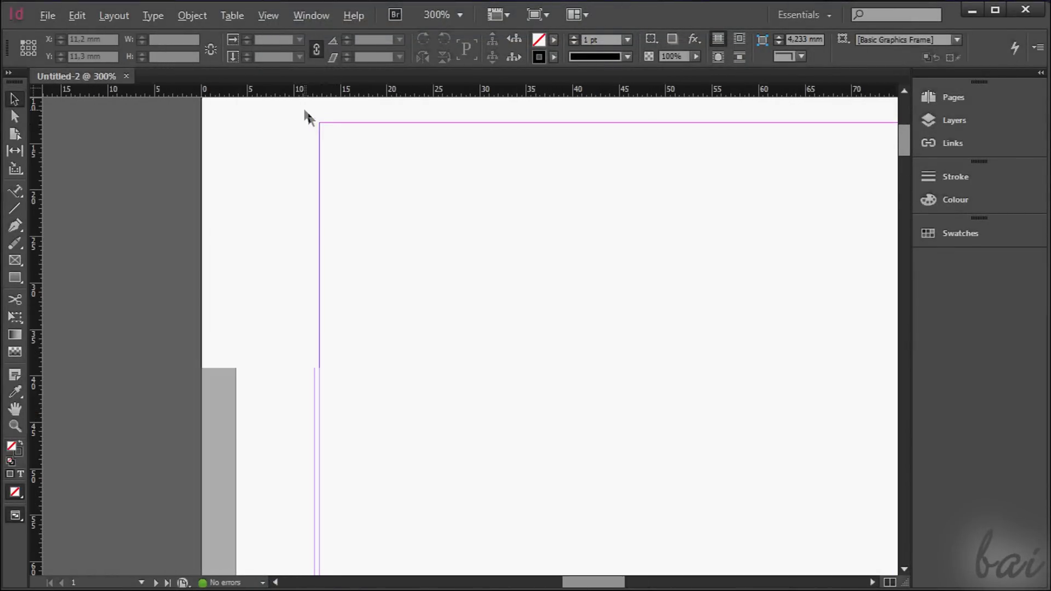
drag(905, 148, 905, 141)
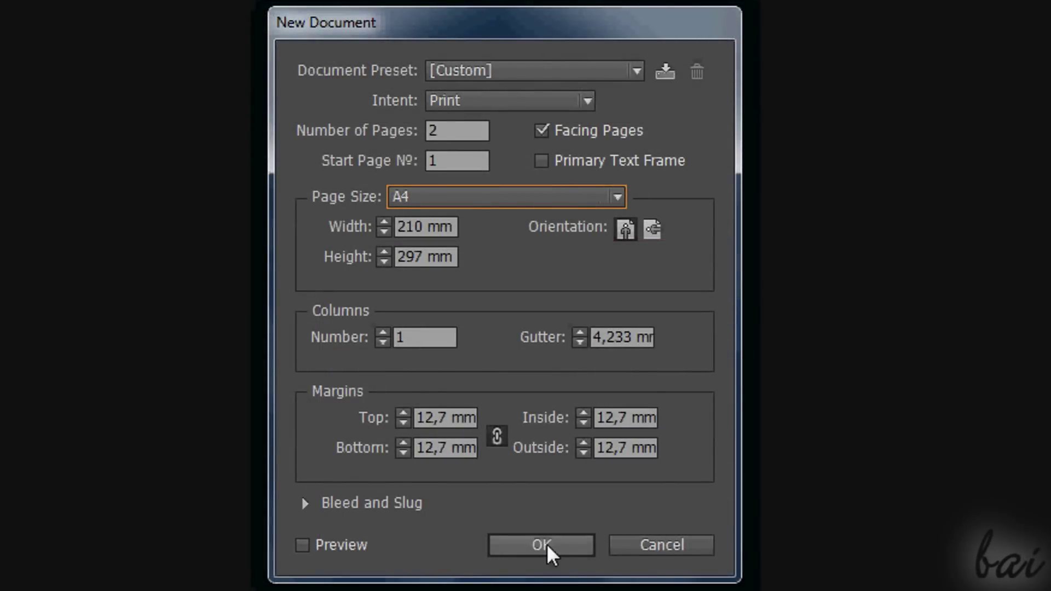
click(547, 546)
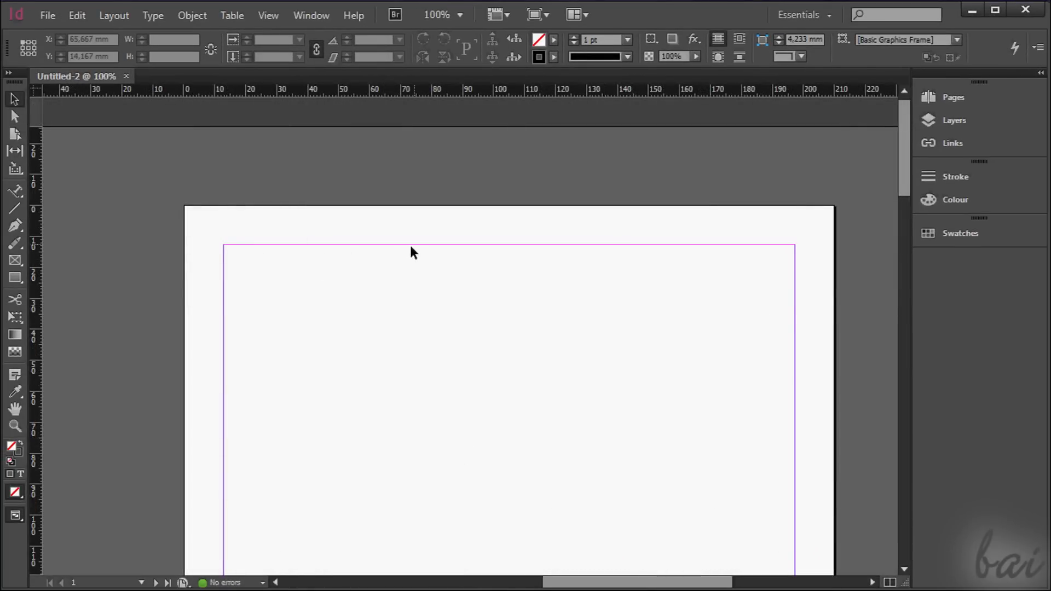
Step: Scroll and pan the page to bring the rectangle into view
drag(902, 135, 904, 367)
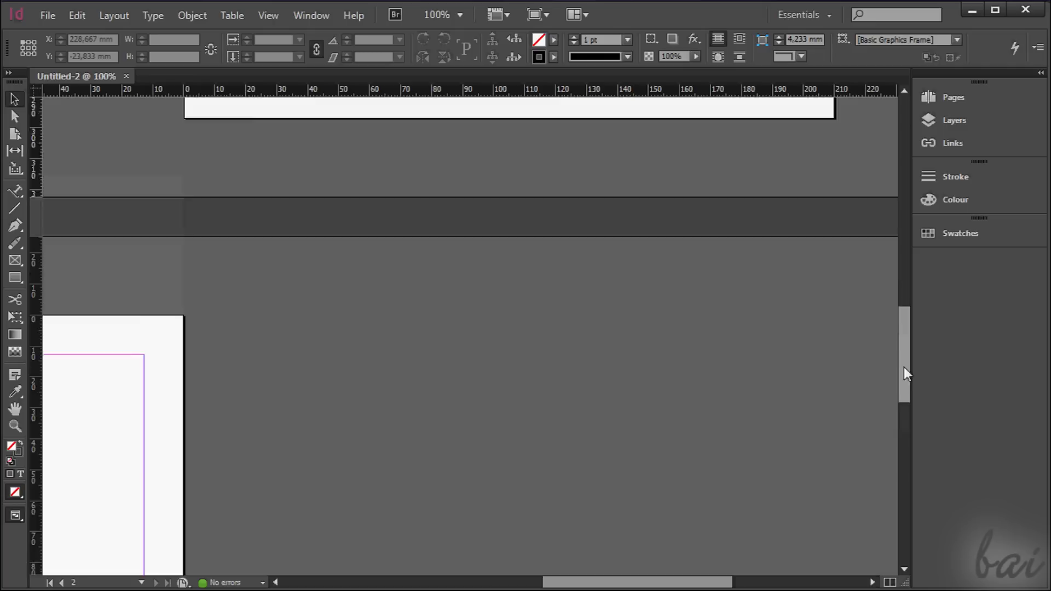
scroll(446, 349, down, 7)
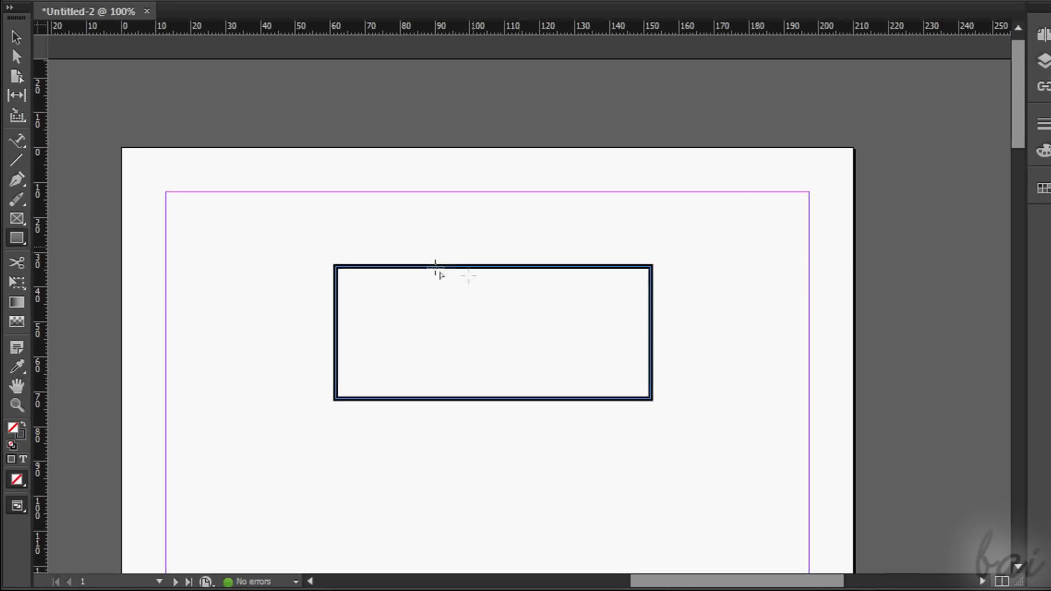
scroll(413, 266, up, 4)
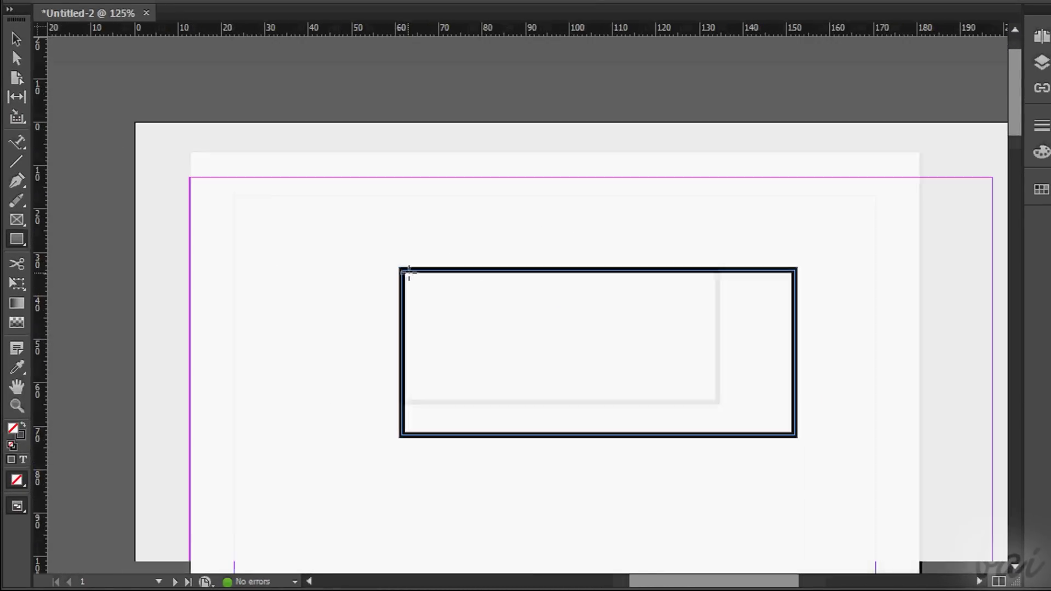
scroll(427, 297, up, 5)
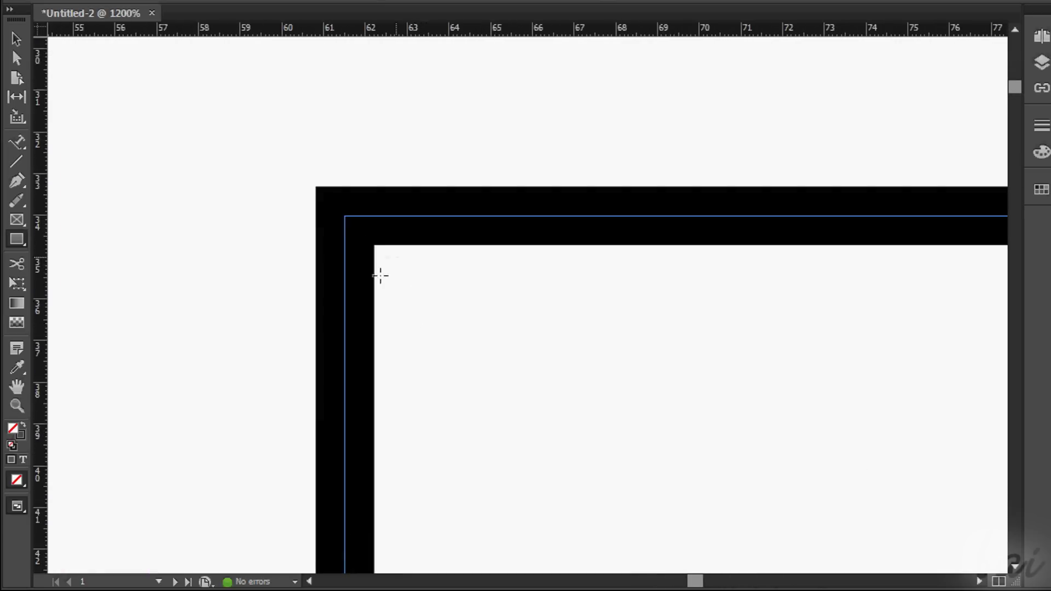
scroll(485, 296, down, 8)
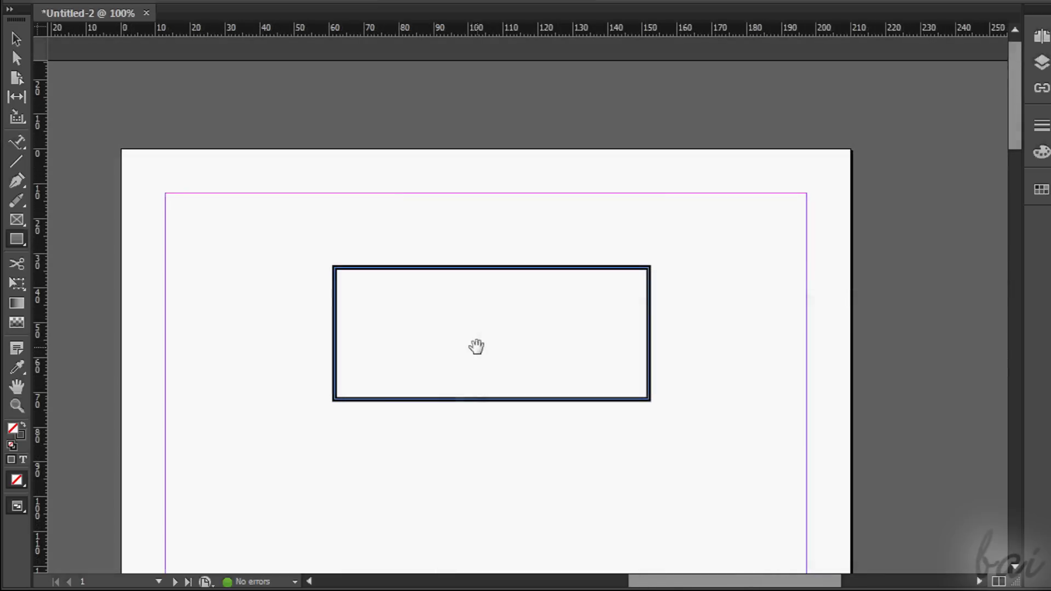
drag(476, 346, 550, 167)
drag(686, 239, 600, 462)
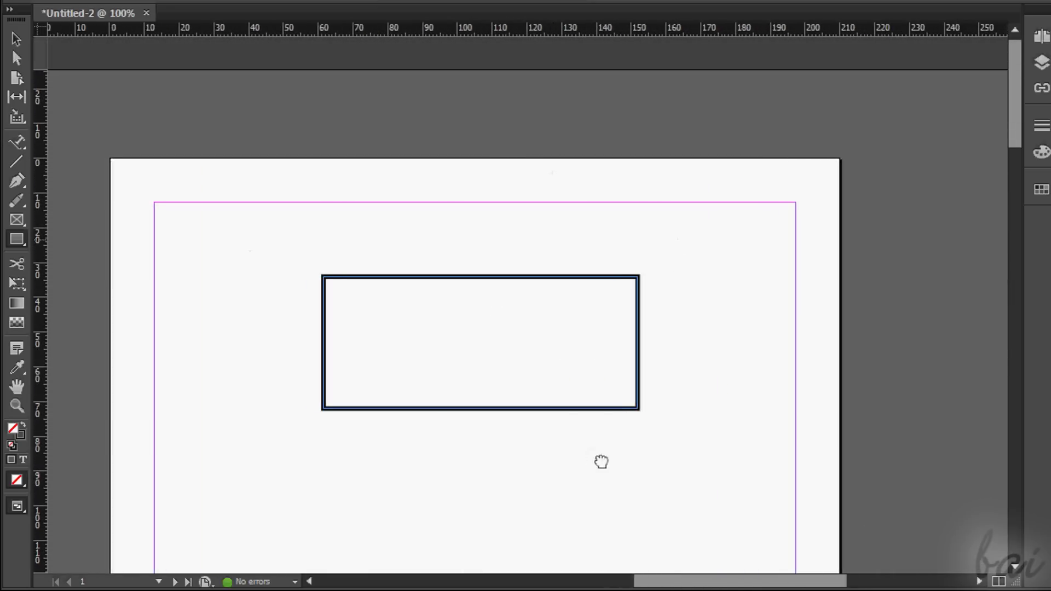
drag(419, 347, 448, 376)
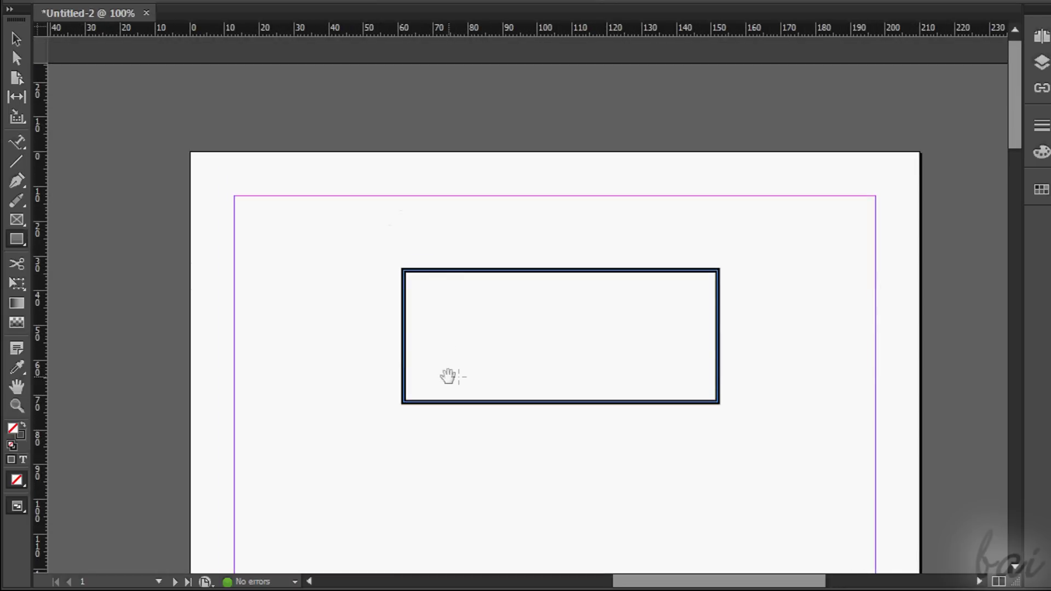
Step: Zoom to 150%, marquee-zoom onto the rectangle's top-left corner, then back to 200%
key(ctrl+equal)
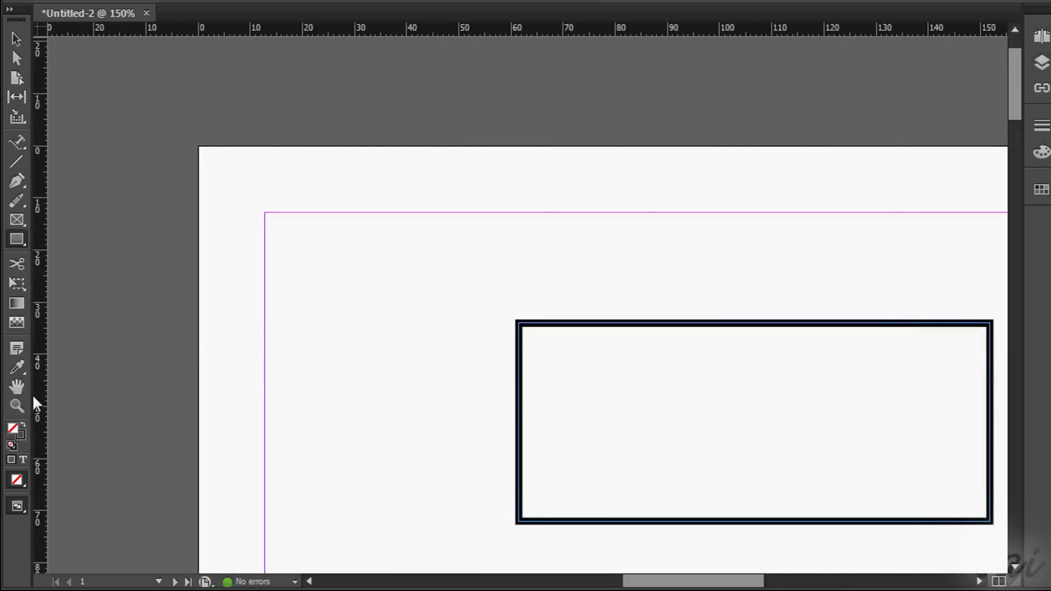
click(17, 406)
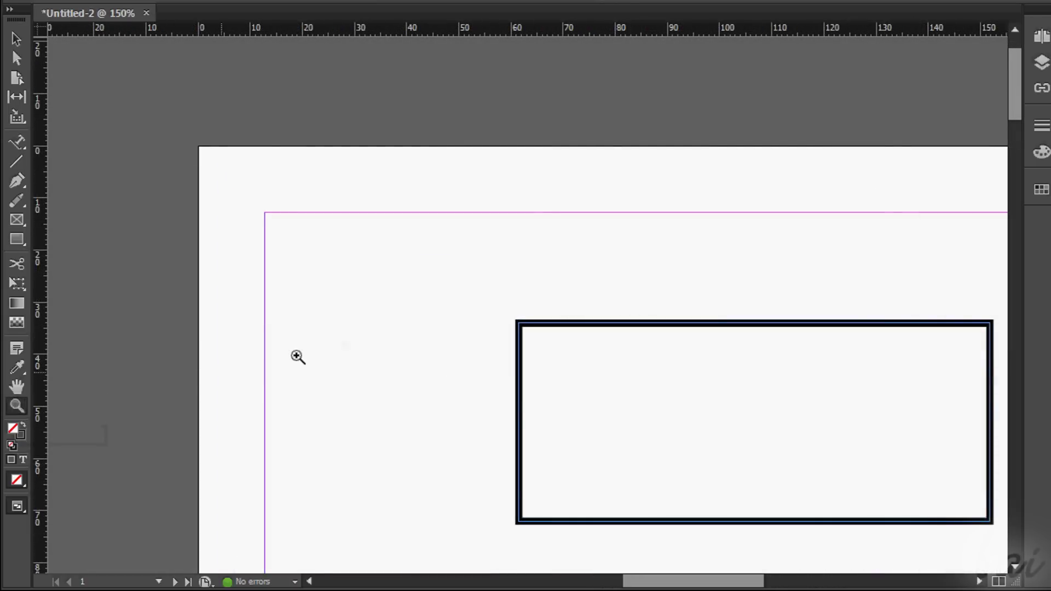
drag(517, 329, 547, 347)
alt+click(605, 342)
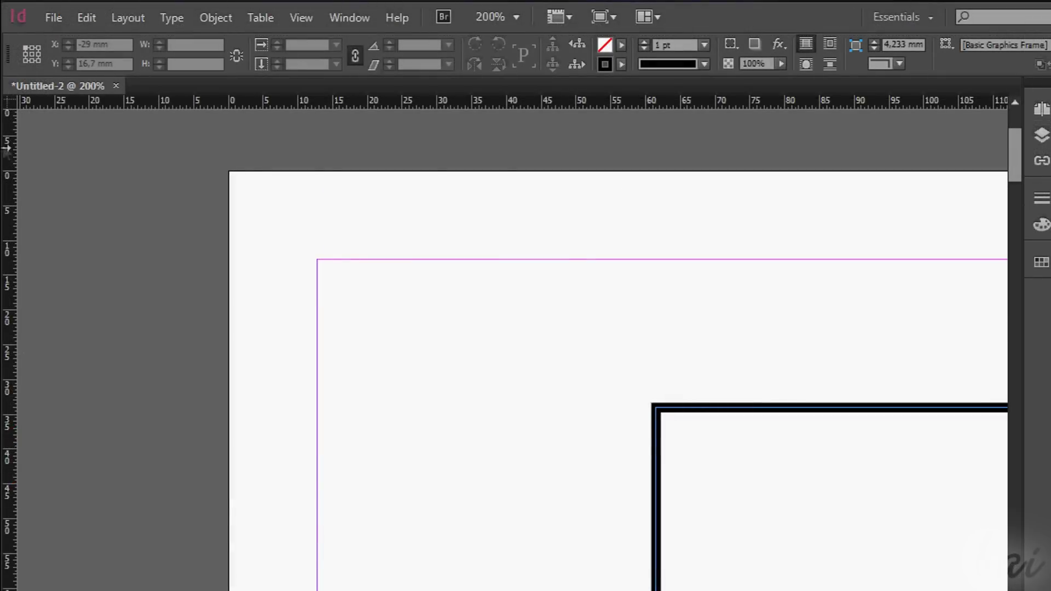
Step: Show the Tools panel from the Window menu
click(357, 18)
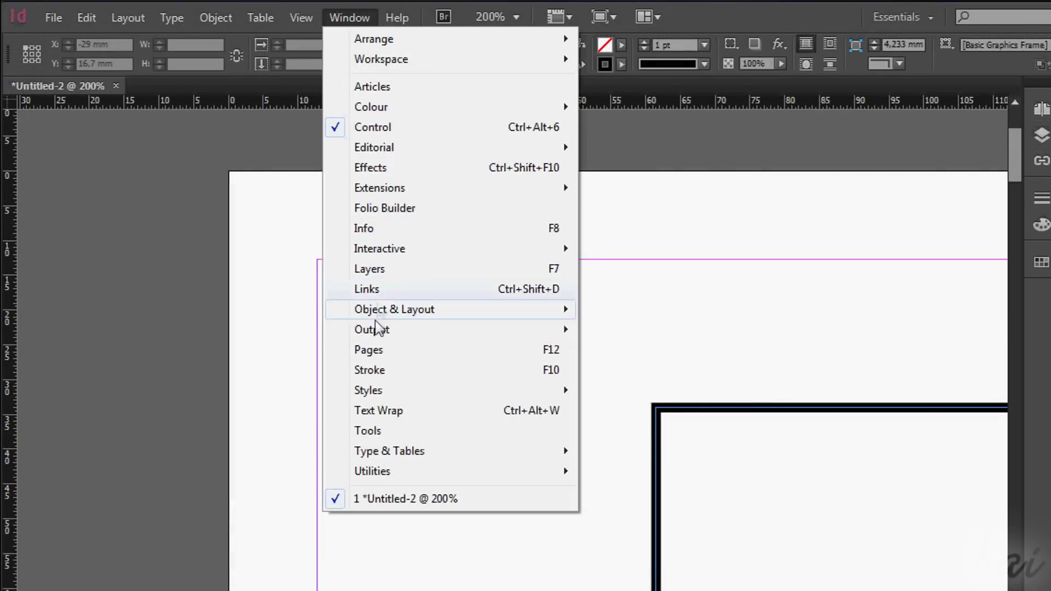
mouse_move(376, 329)
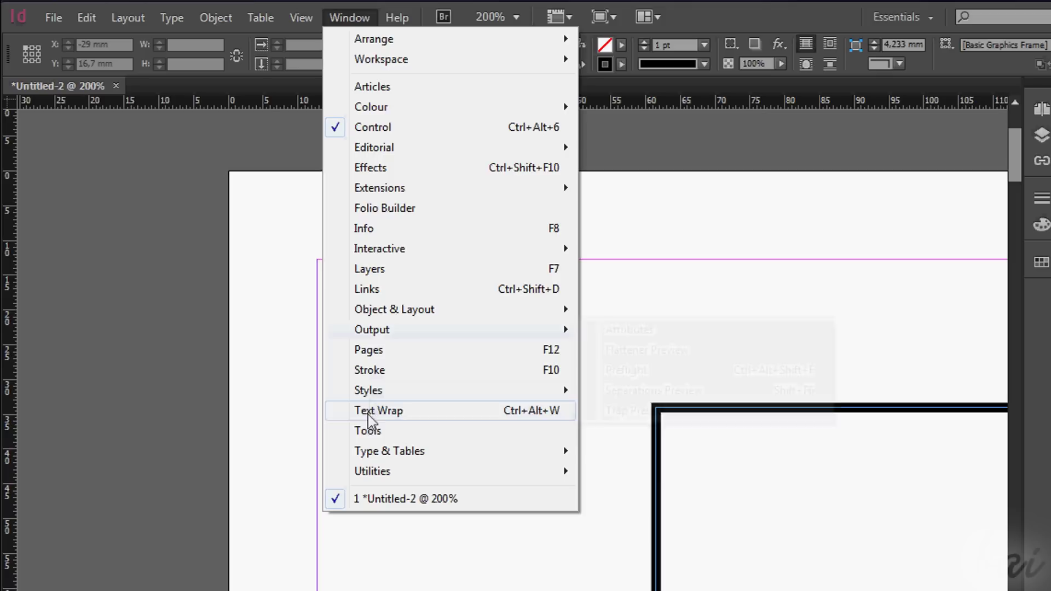
click(368, 431)
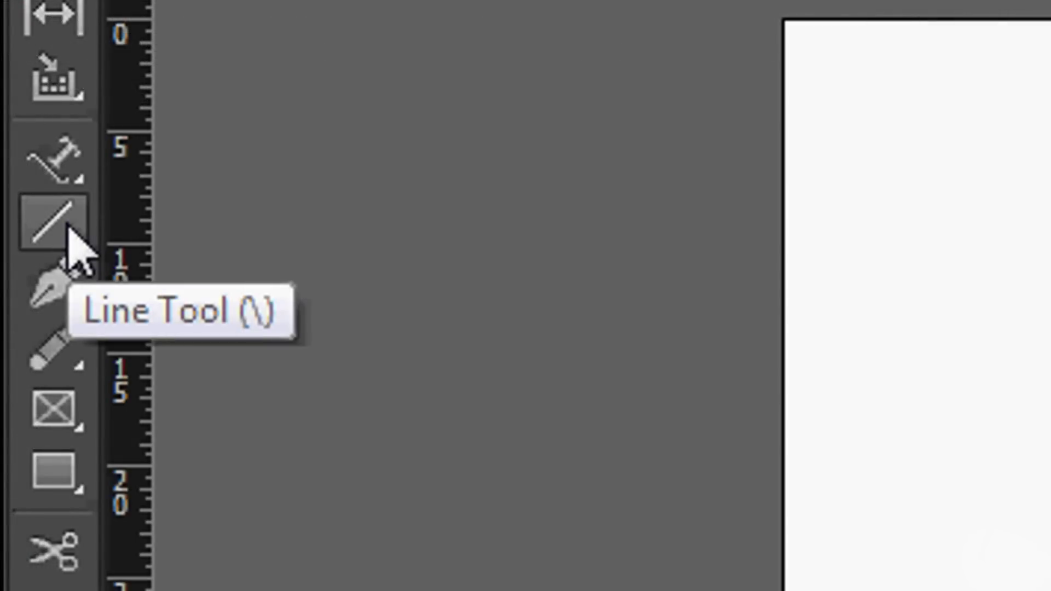
Step: Draw a diagonal line with the Line Tool, reshaping and redrawing it across the page
click(71, 241)
drag(556, 199, 873, 310)
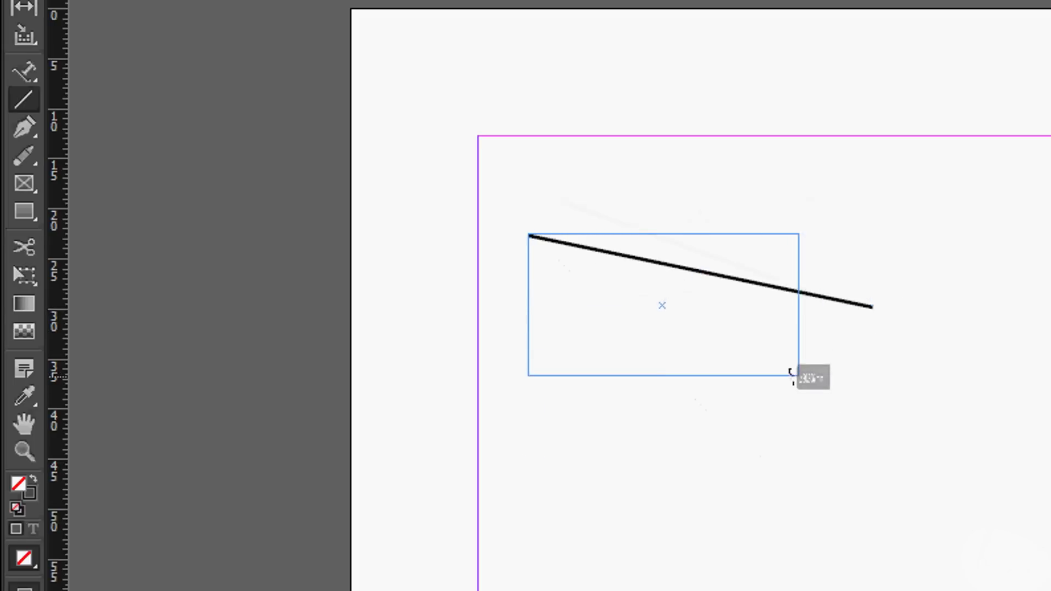
drag(792, 376, 794, 377)
drag(699, 255, 908, 274)
mouse_move(531, 431)
mouse_down()
mouse_move(583, 418)
mouse_move(589, 302)
mouse_up()
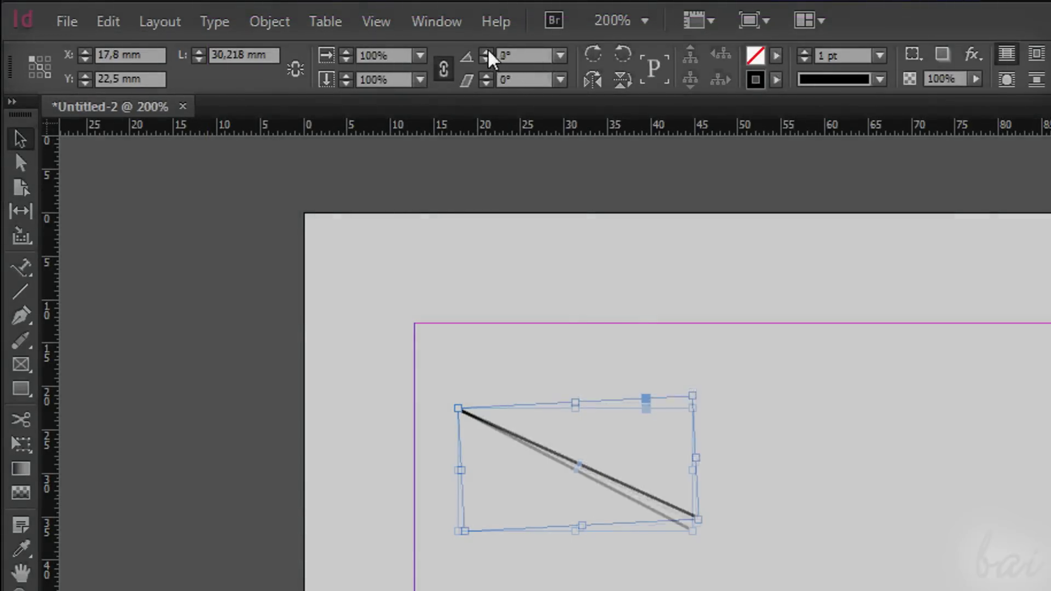
Step: Try 10° rotation, yellow and cyan stroke colours and a 4 pt weight on the line
click(486, 52)
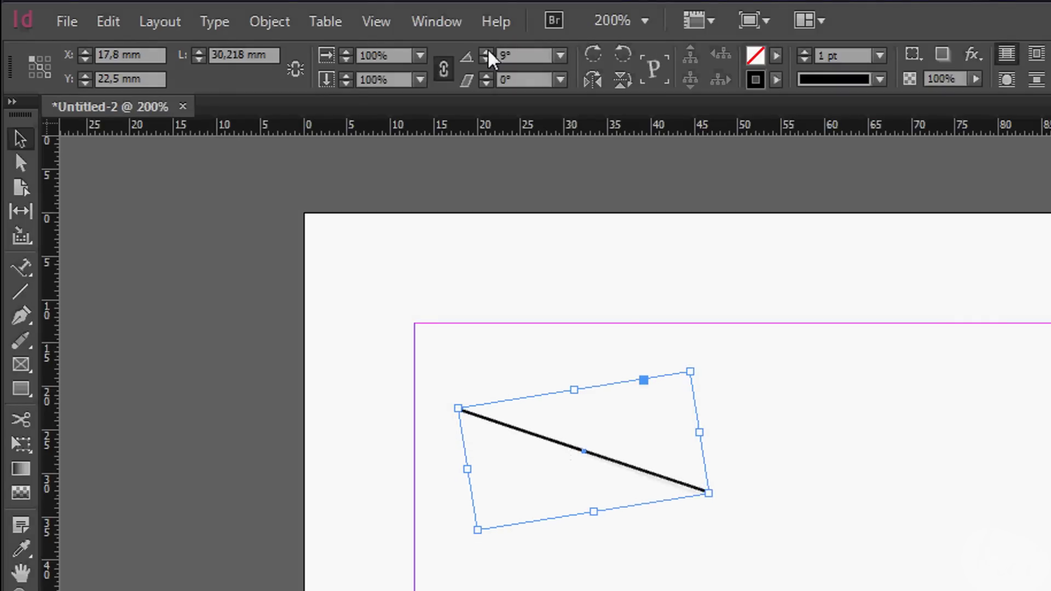
click(486, 60)
click(777, 79)
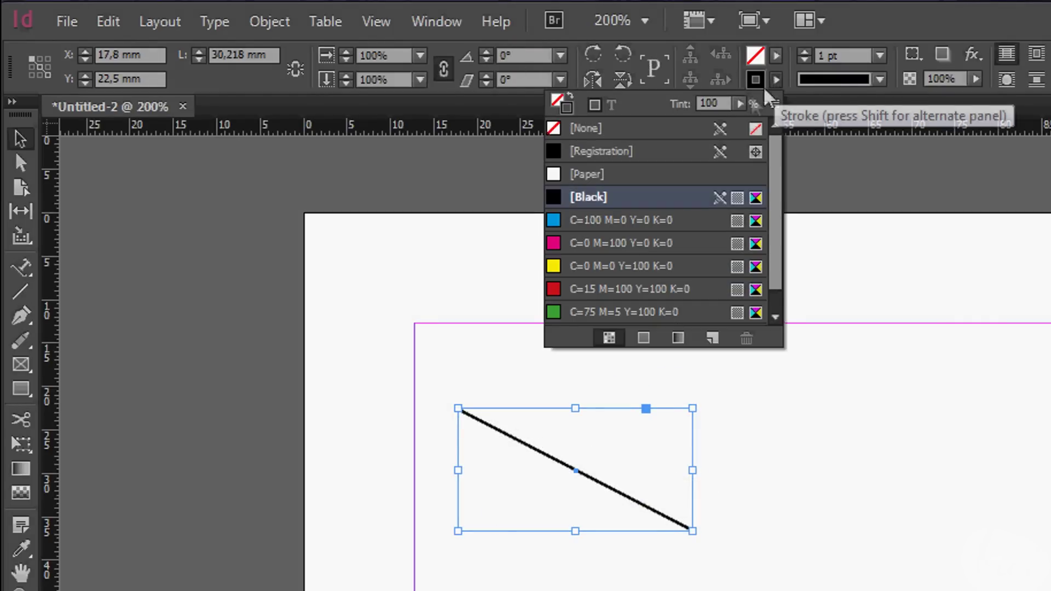
click(634, 267)
click(624, 220)
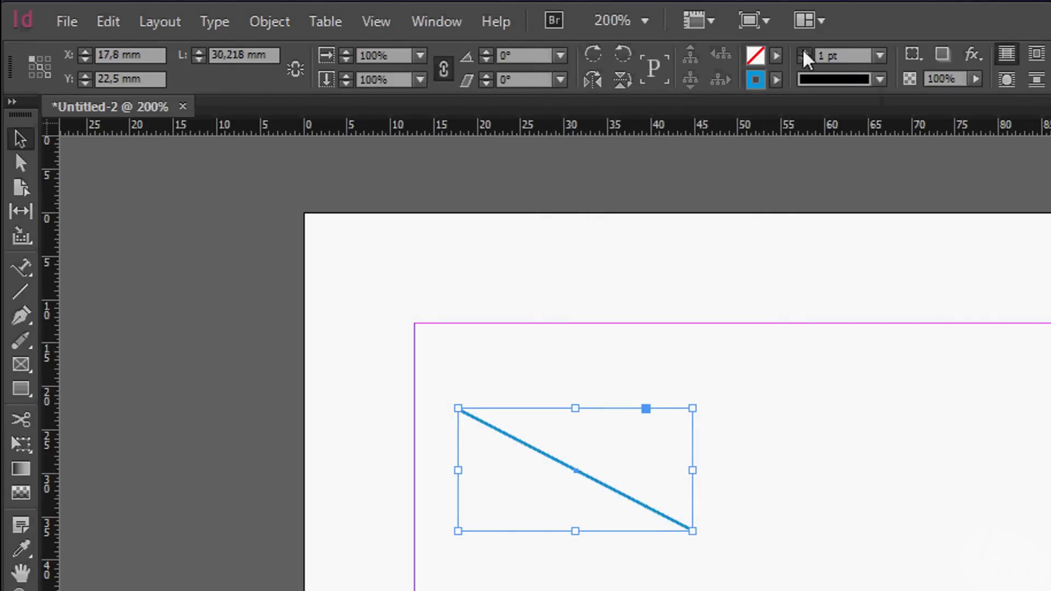
click(804, 51)
click(804, 52)
click(804, 52)
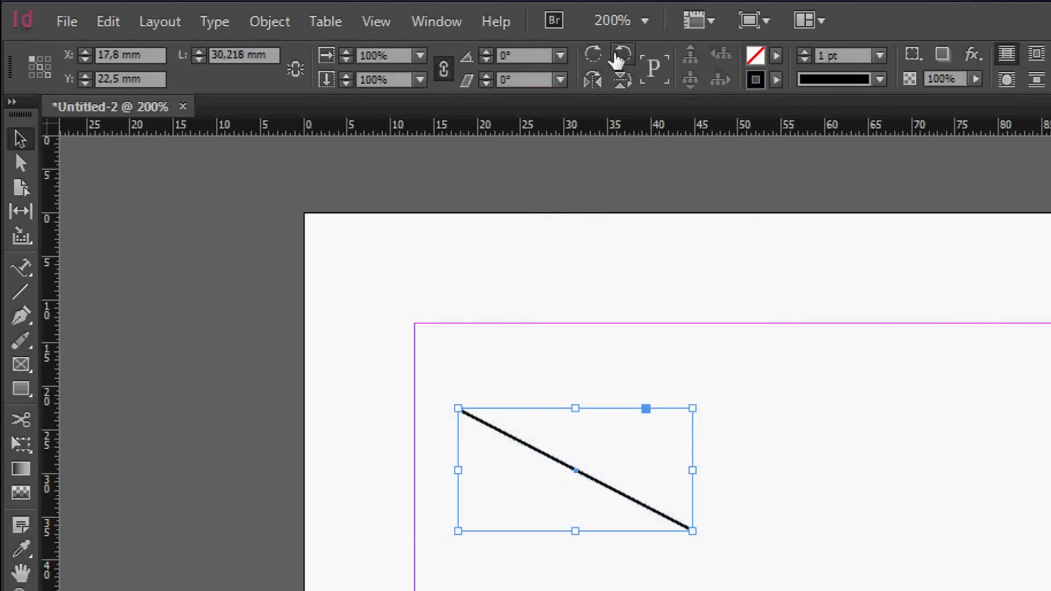
Step: Rotate the line 90° counter-clockwise repeatedly until it returns to 0°
click(618, 54)
click(617, 57)
click(617, 57)
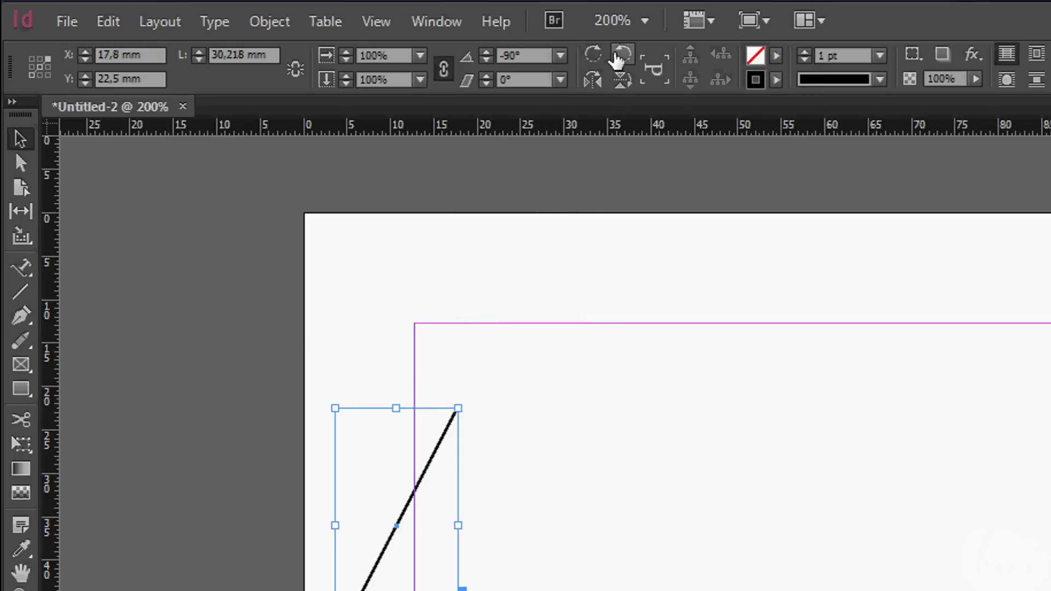
click(618, 57)
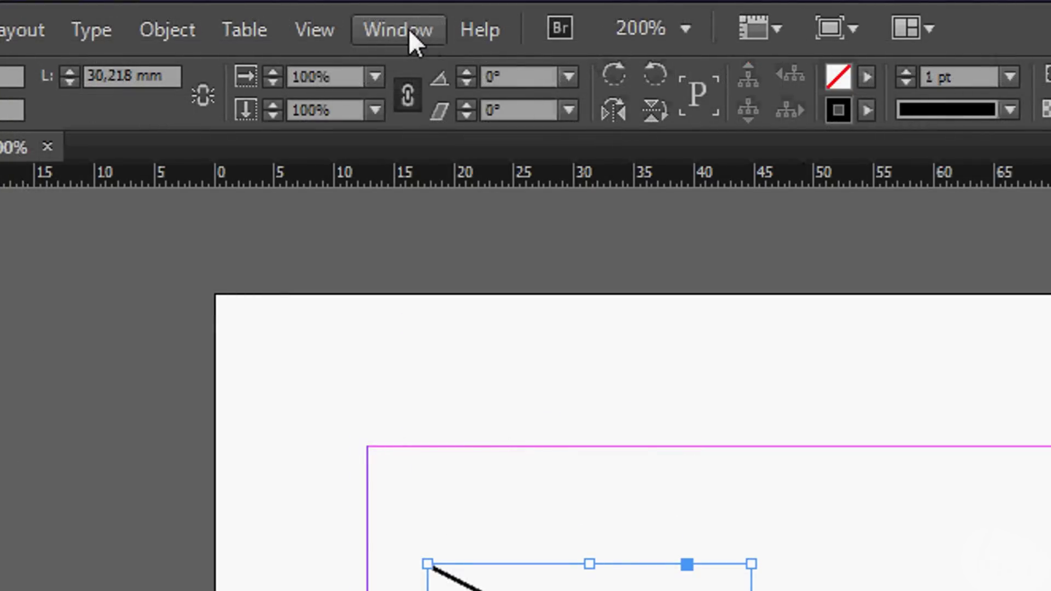
click(408, 28)
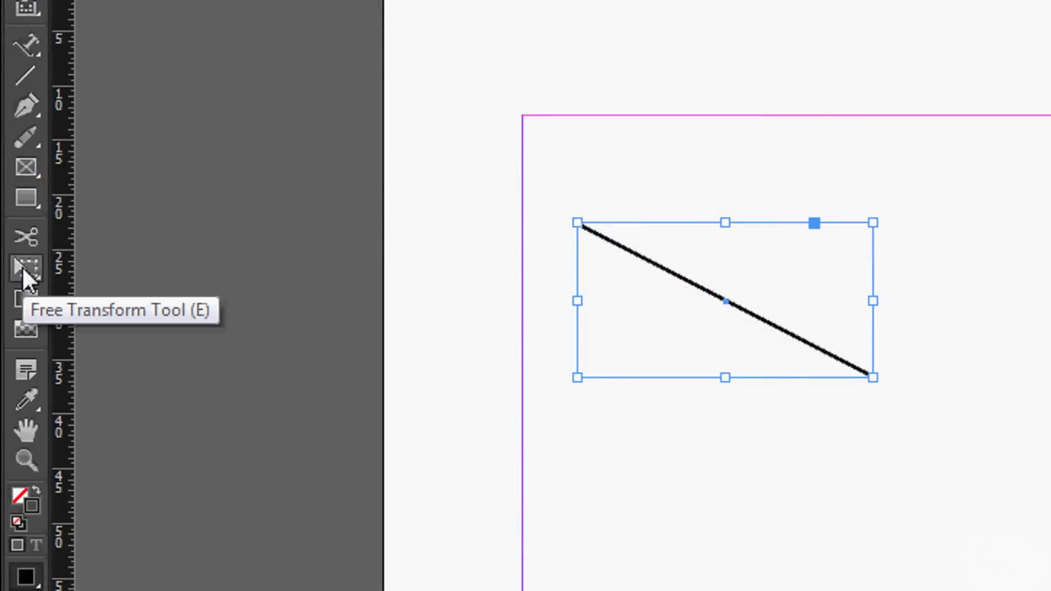
Step: Stretch the line wider to the right with the Scale Tool
click(22, 266)
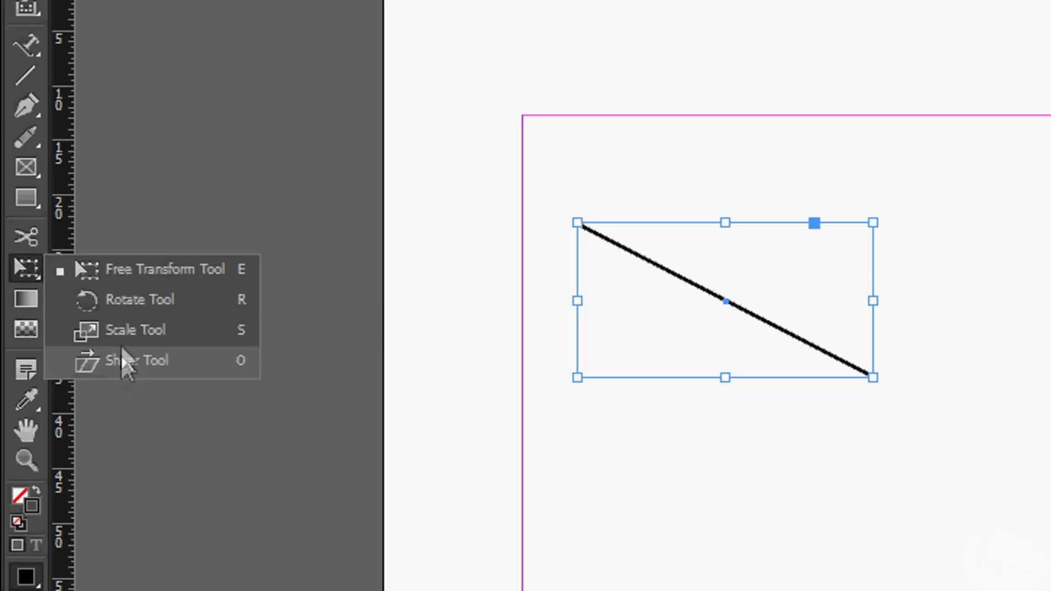
click(136, 330)
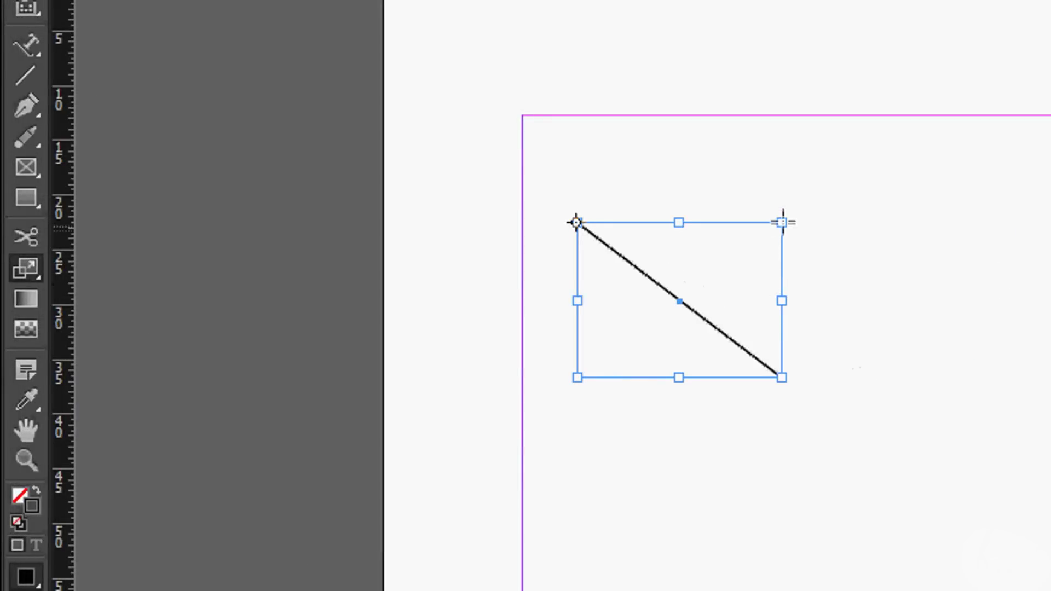
drag(794, 224, 943, 226)
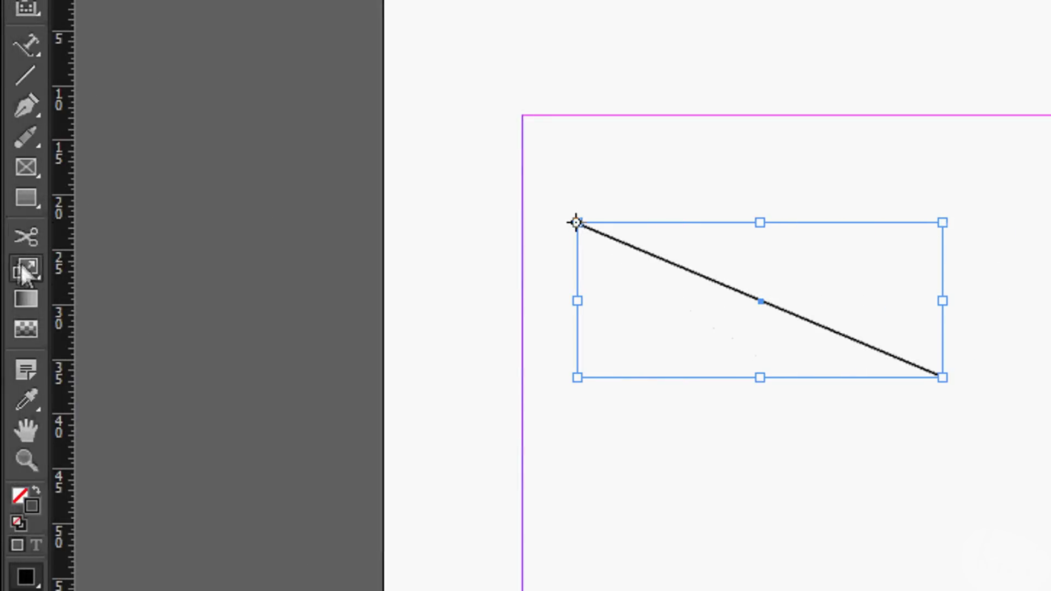
drag(25, 263, 115, 360)
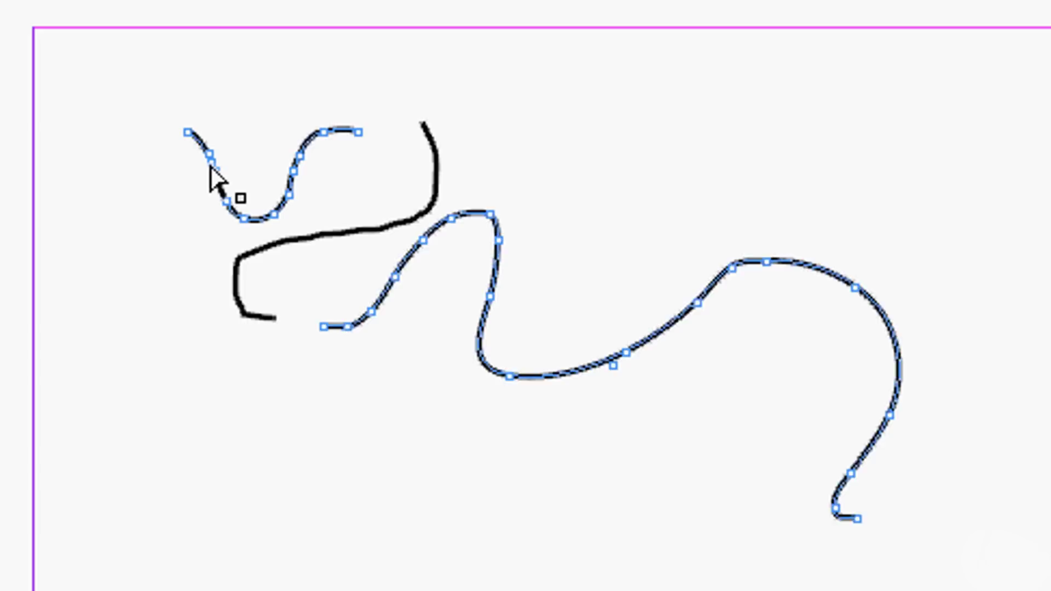
Step: Select the three pencil strokes and move them to the right
click(212, 168)
shift+click(241, 253)
click(256, 256)
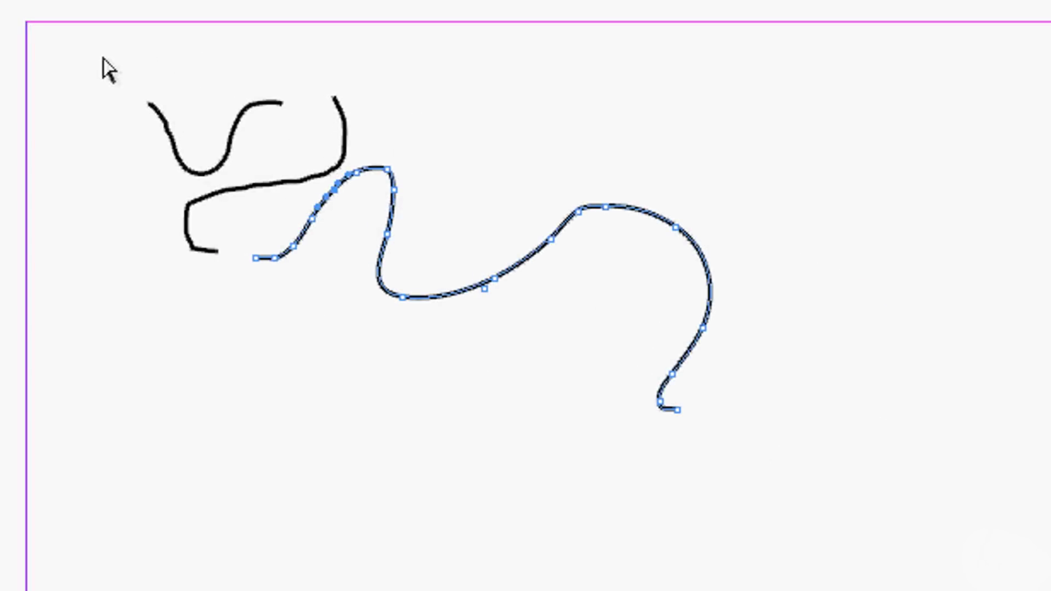
mouse_move(101, 58)
mouse_down()
mouse_move(211, 133)
mouse_move(448, 242)
mouse_up()
mouse_move(546, 304)
mouse_down()
mouse_move(810, 446)
mouse_move(826, 466)
mouse_up()
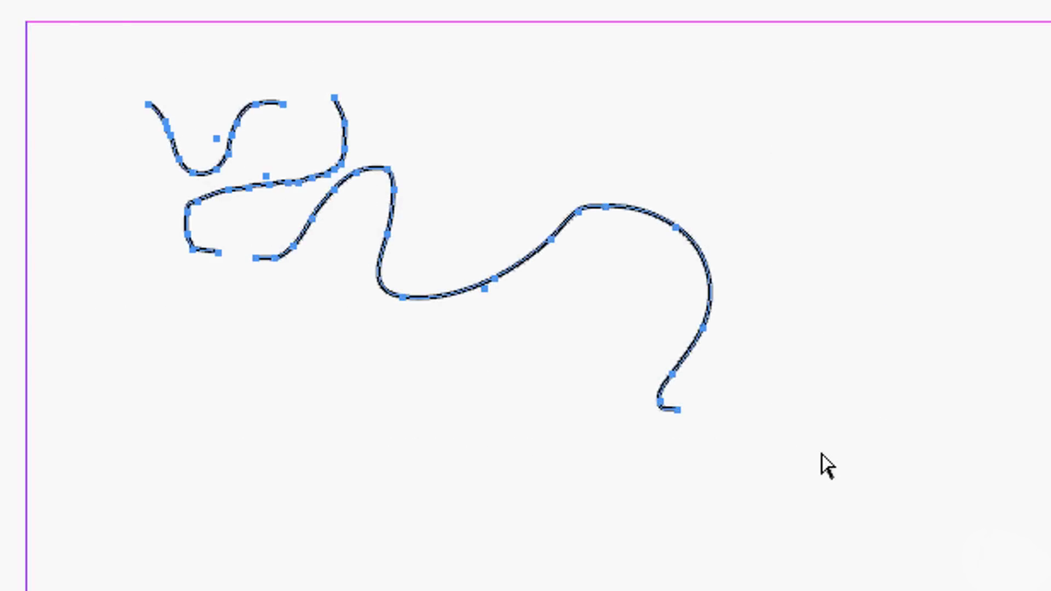
mouse_move(491, 285)
mouse_down()
mouse_move(685, 262)
mouse_move(603, 289)
mouse_move(472, 354)
mouse_up()
click(553, 312)
Step: Drop the long wavy stroke to 0 pt, then reselect the invisible path and set 1 pt
click(532, 310)
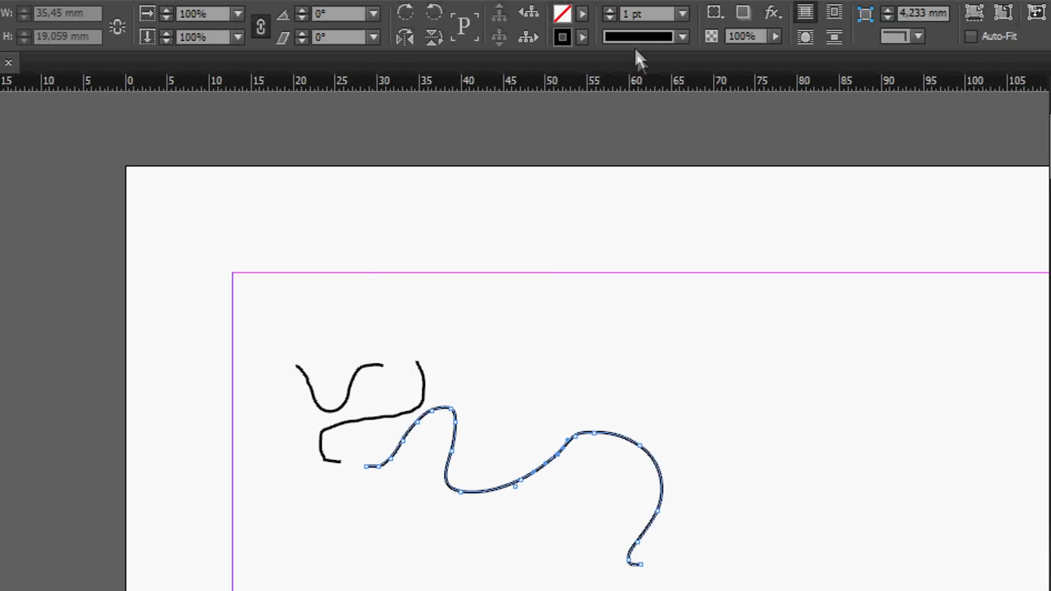
click(610, 17)
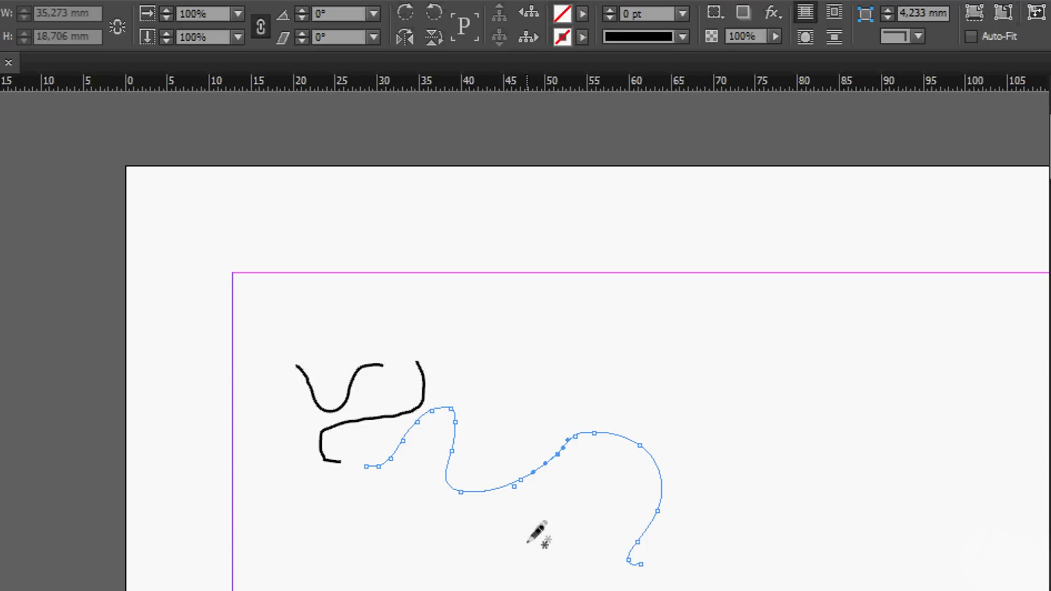
click(585, 388)
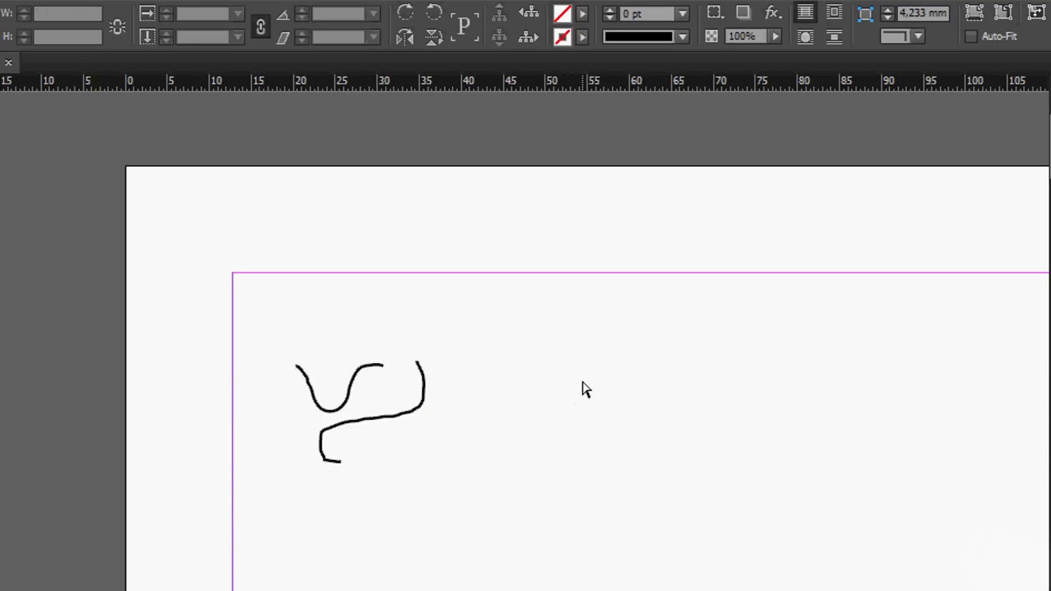
click(592, 435)
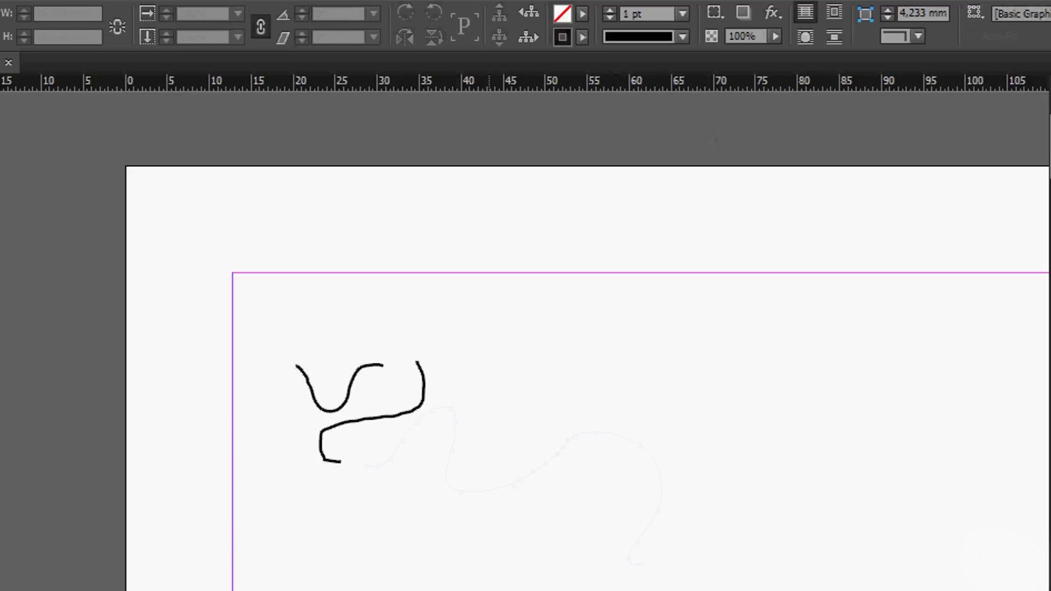
click(611, 11)
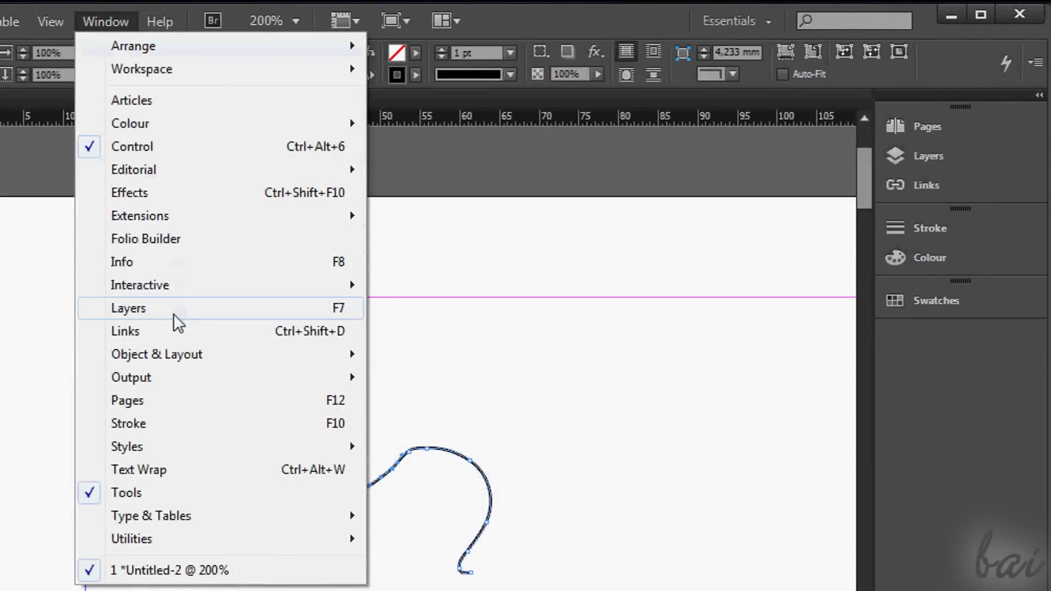
Step: Float the Layers panel and toggle visibility of the wavy path, loop path and Layer 1
click(178, 317)
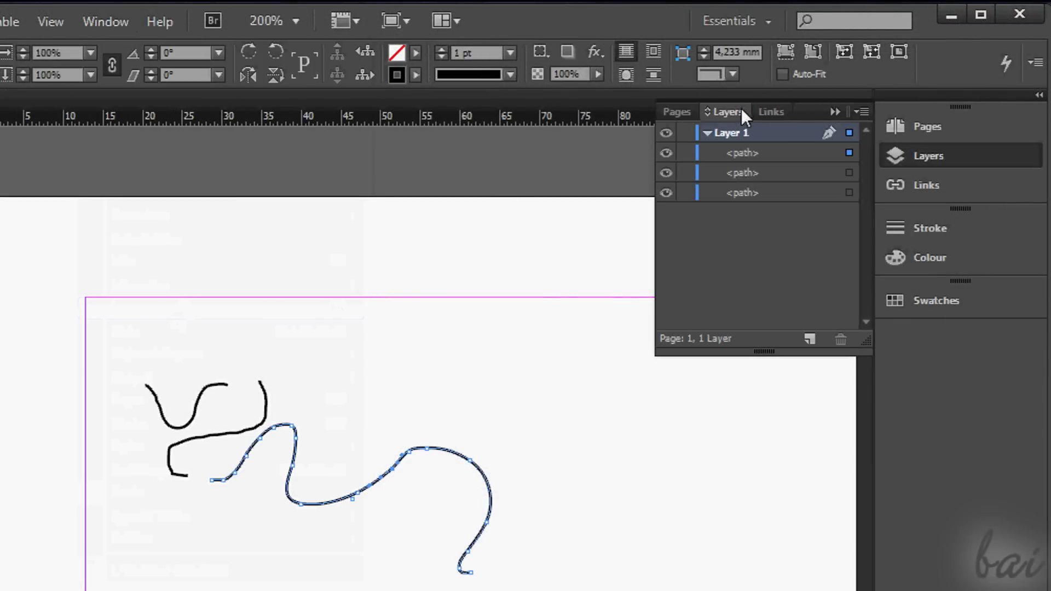
drag(742, 109, 418, 184)
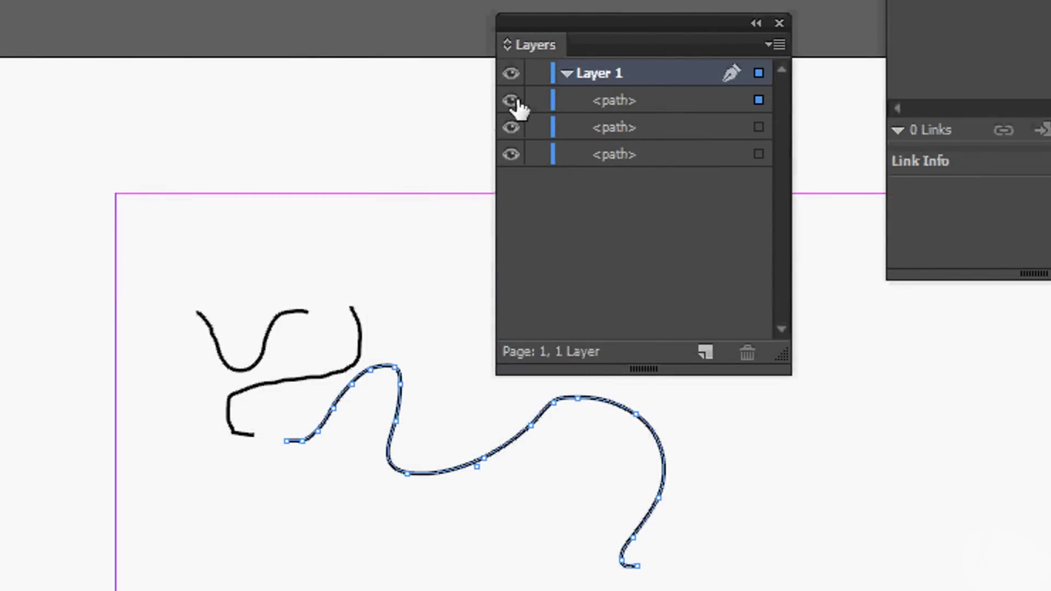
click(512, 101)
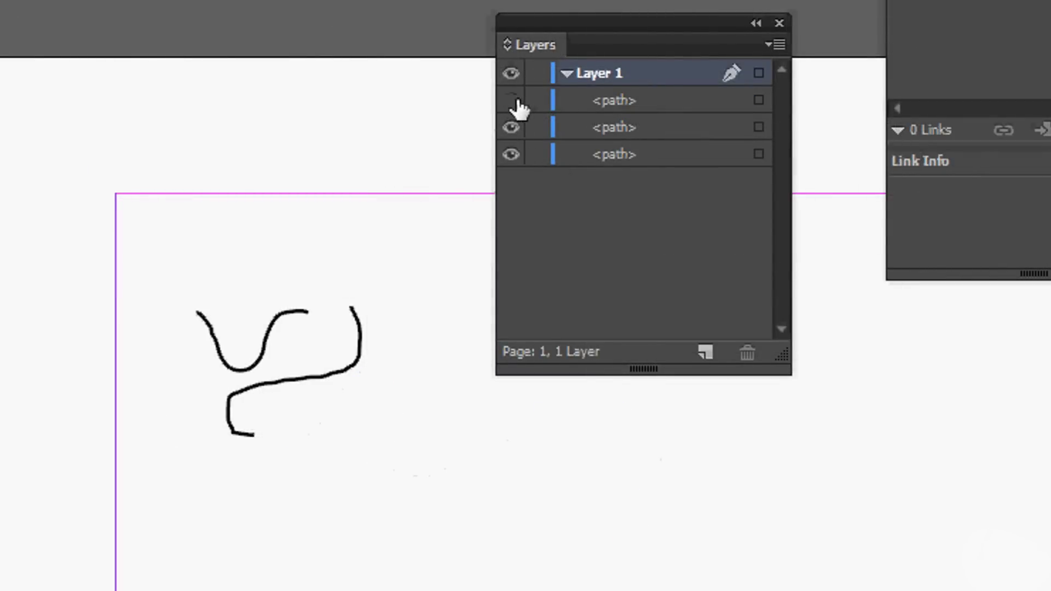
click(512, 100)
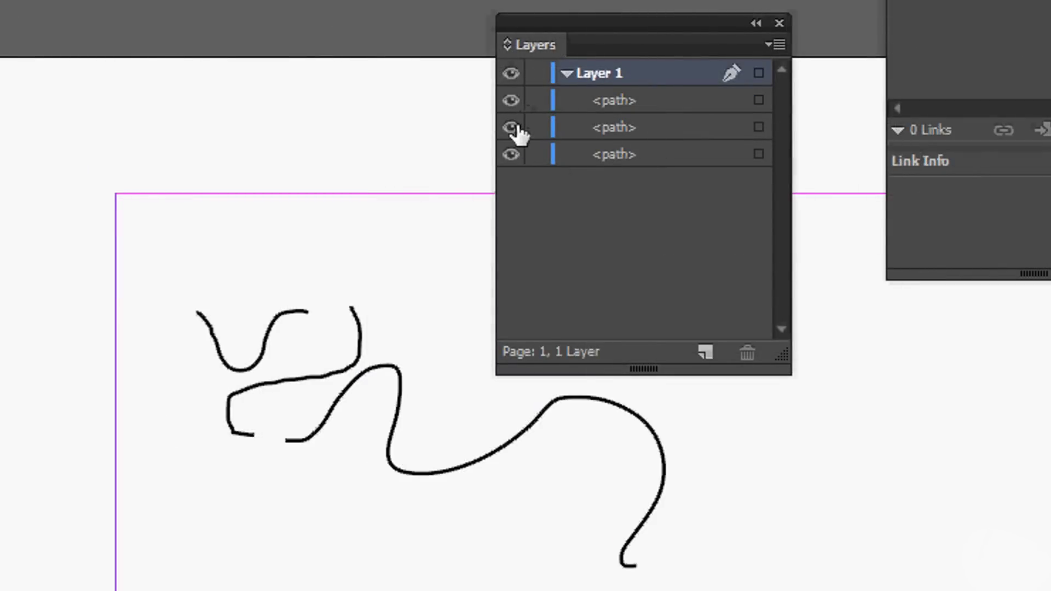
click(515, 132)
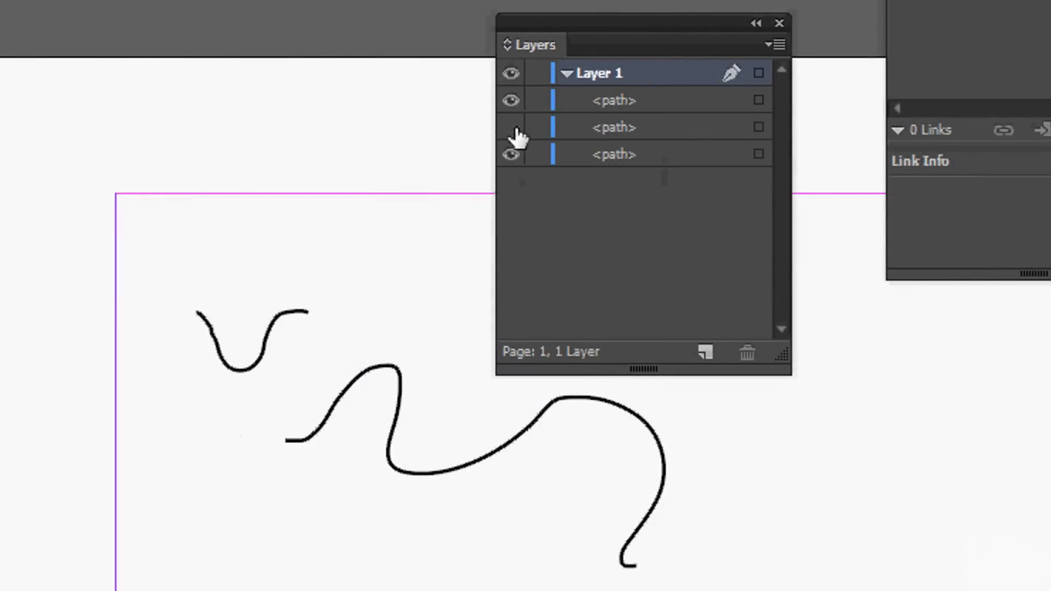
click(515, 131)
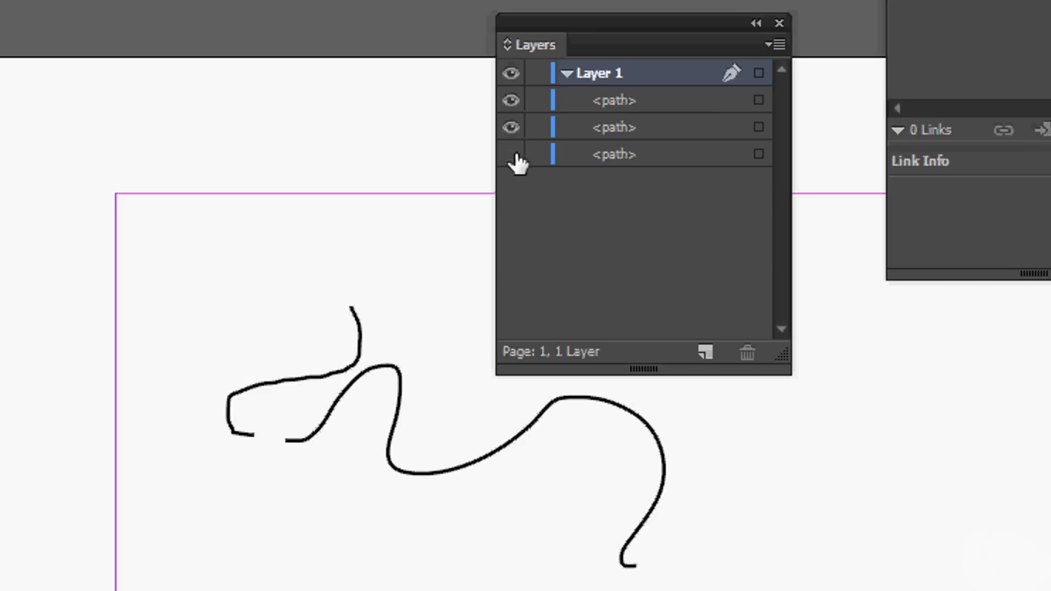
click(512, 74)
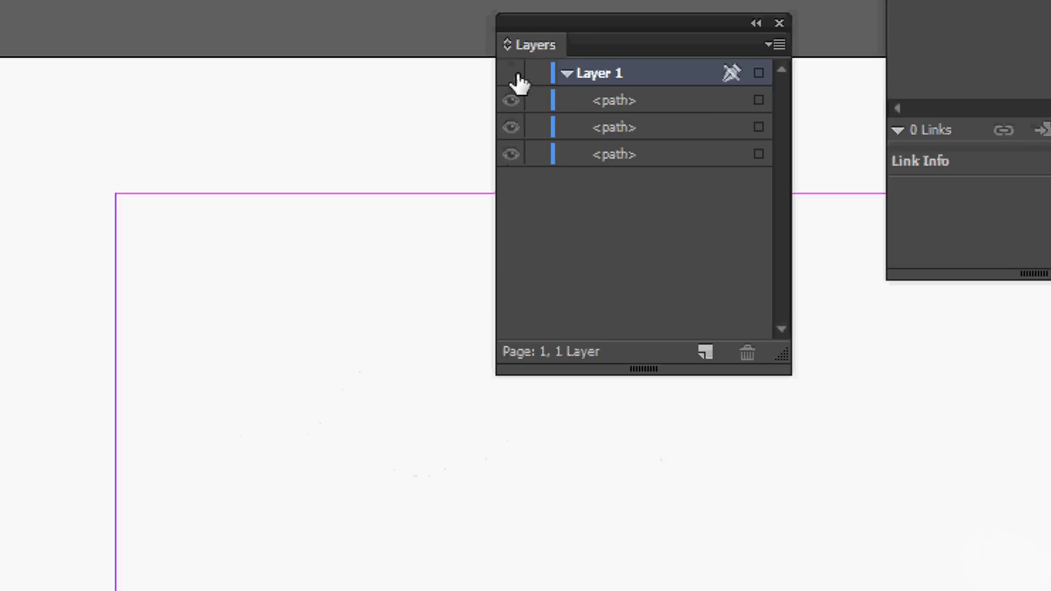
click(512, 74)
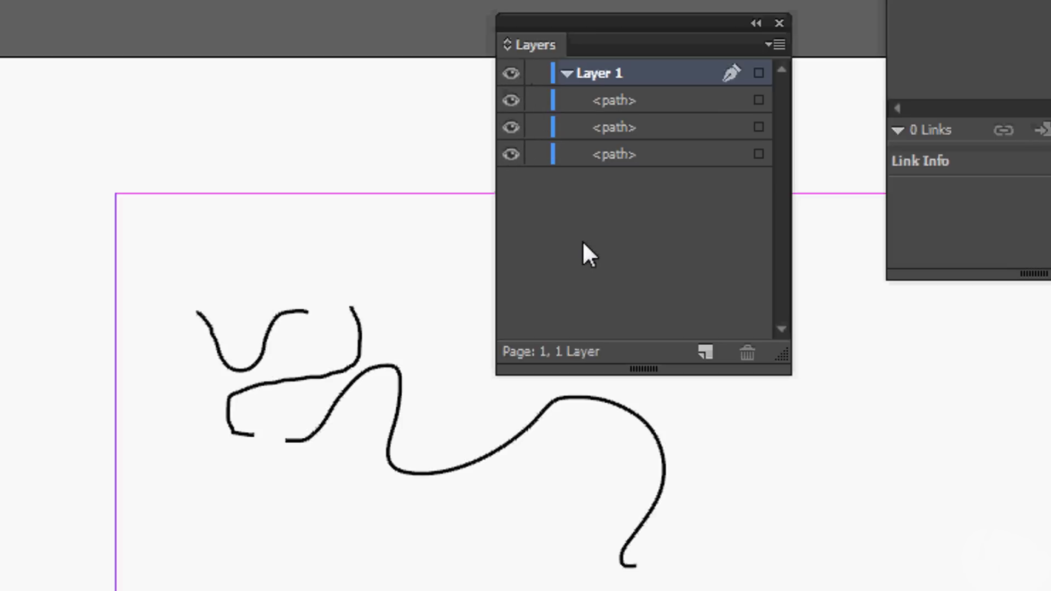
Step: Select the long curvy, S-shaped and V-shaped paths in turn from the Layers panel
click(659, 100)
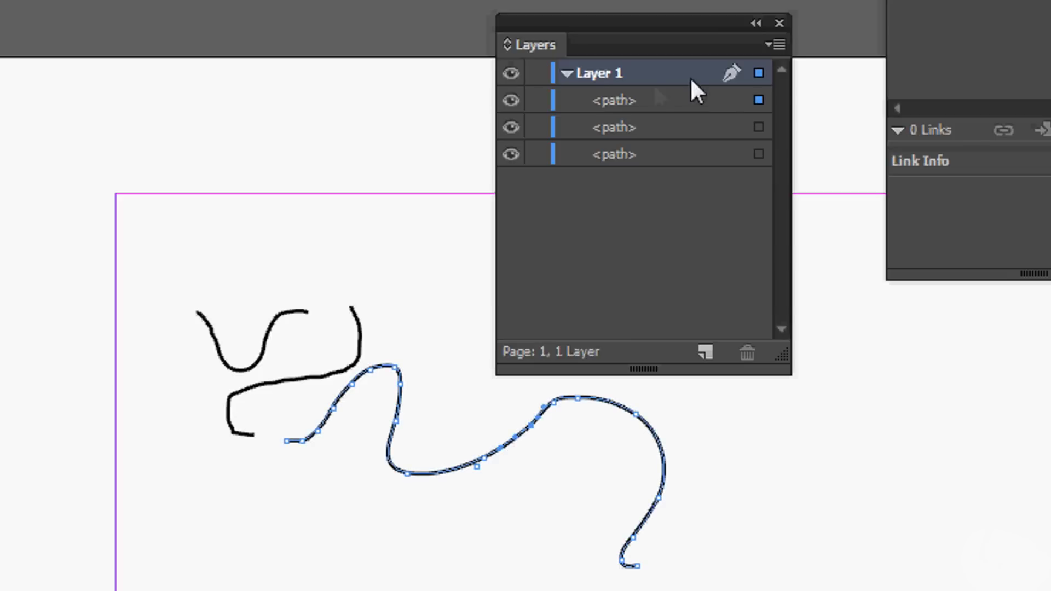
click(758, 127)
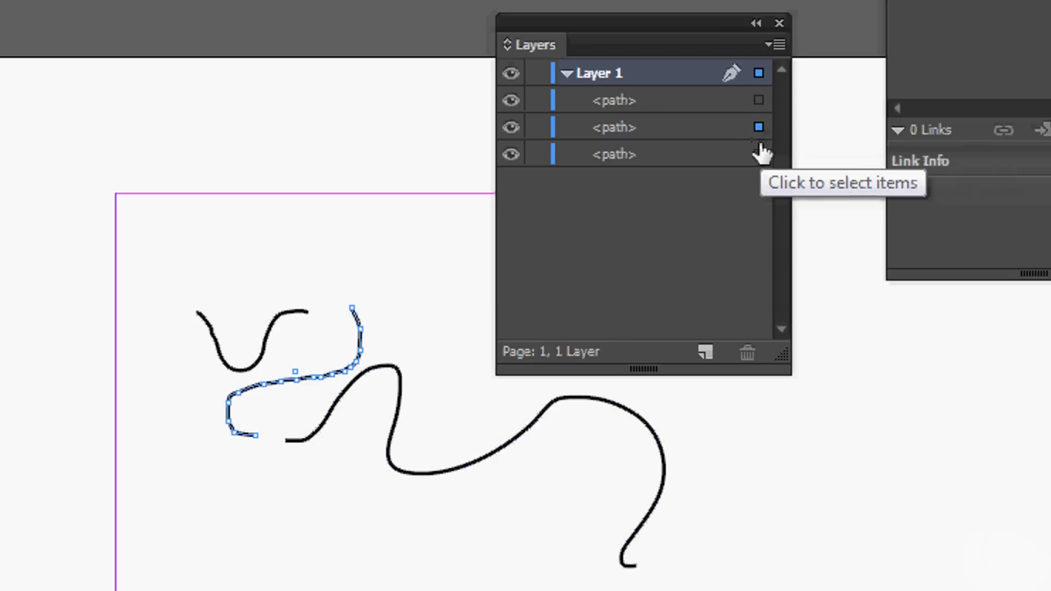
click(759, 154)
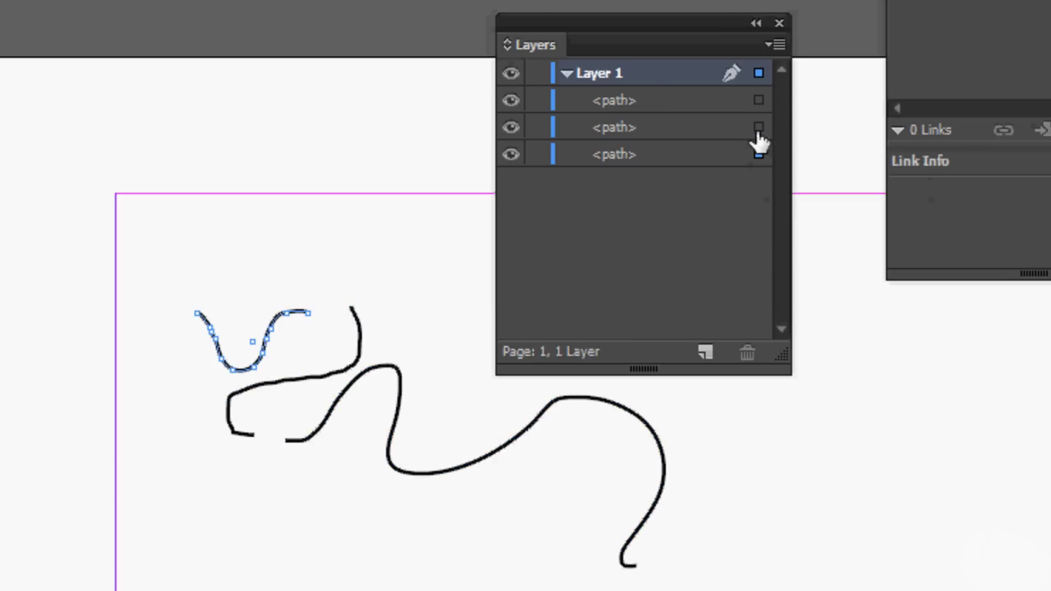
click(758, 127)
click(758, 101)
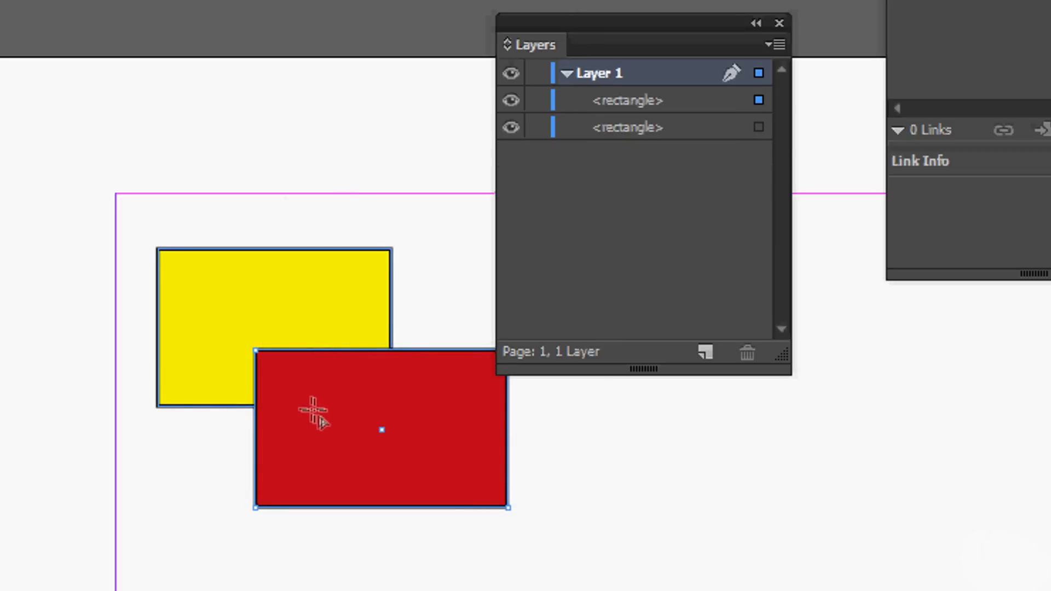
Step: Drag the yellow rectangle's row above, then below the red one, then send the front rectangle back
click(759, 127)
click(619, 129)
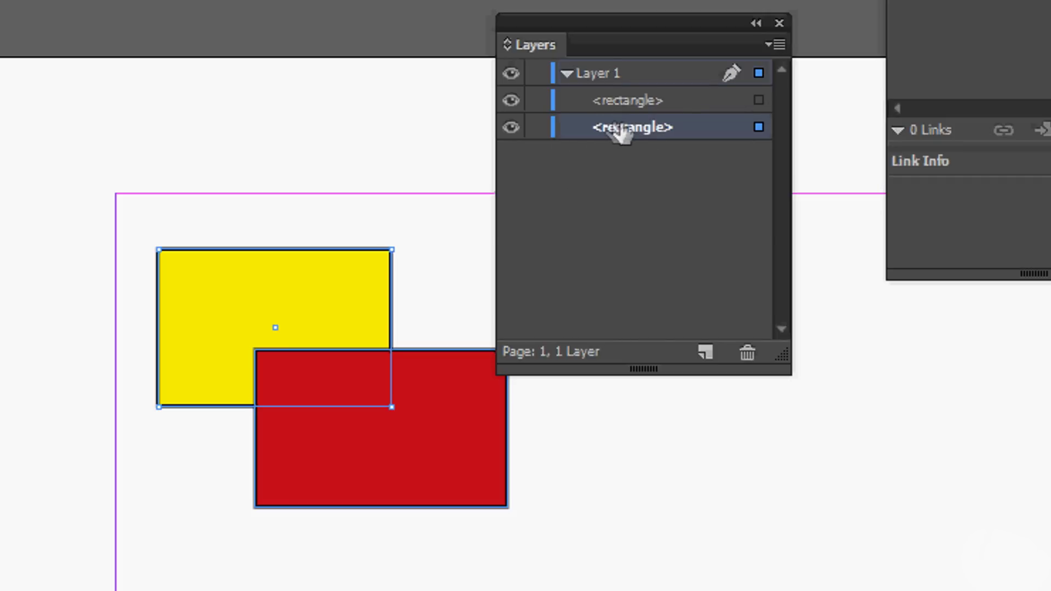
mouse_move(651, 108)
mouse_down()
mouse_move(652, 94)
mouse_move(657, 104)
mouse_up()
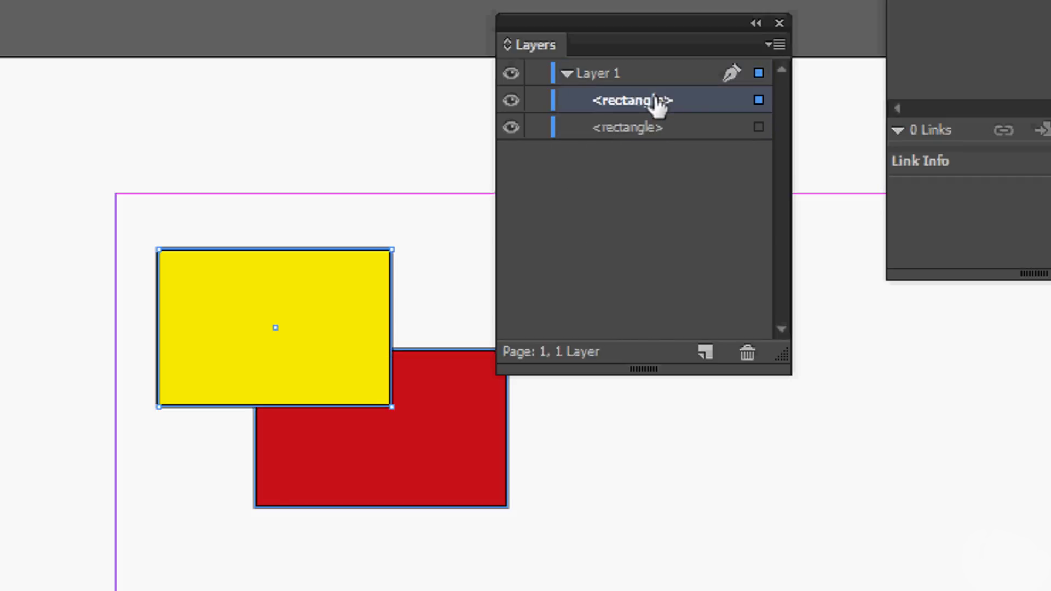
drag(653, 112, 656, 144)
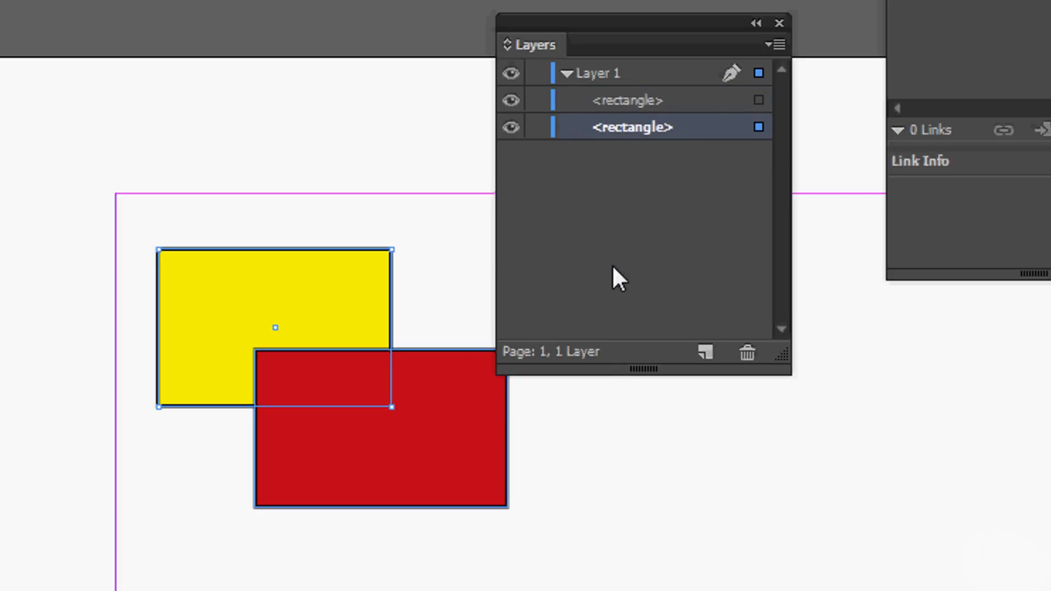
drag(655, 97, 654, 96)
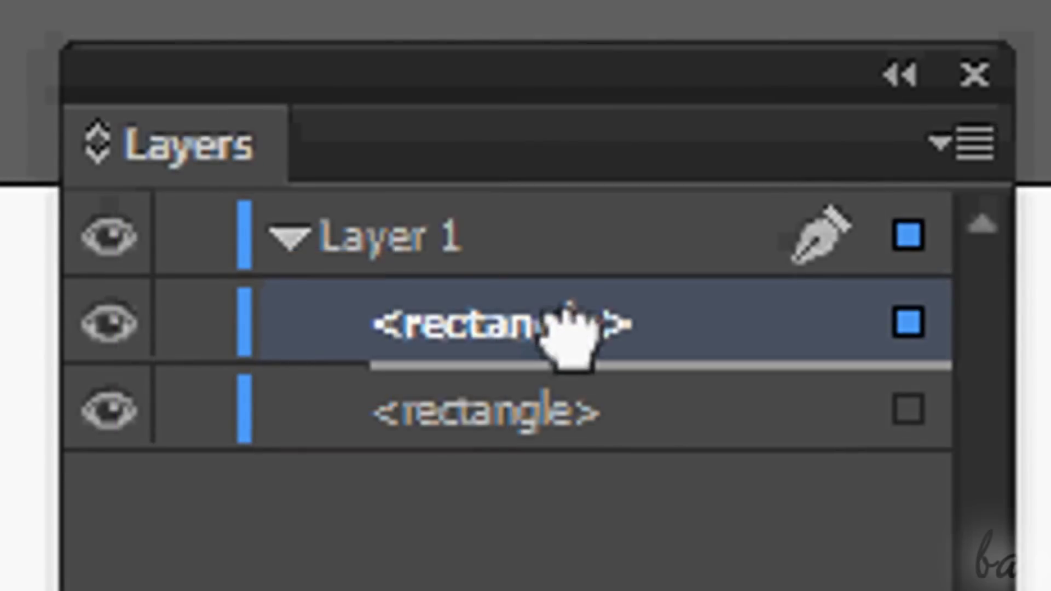
drag(570, 307, 569, 432)
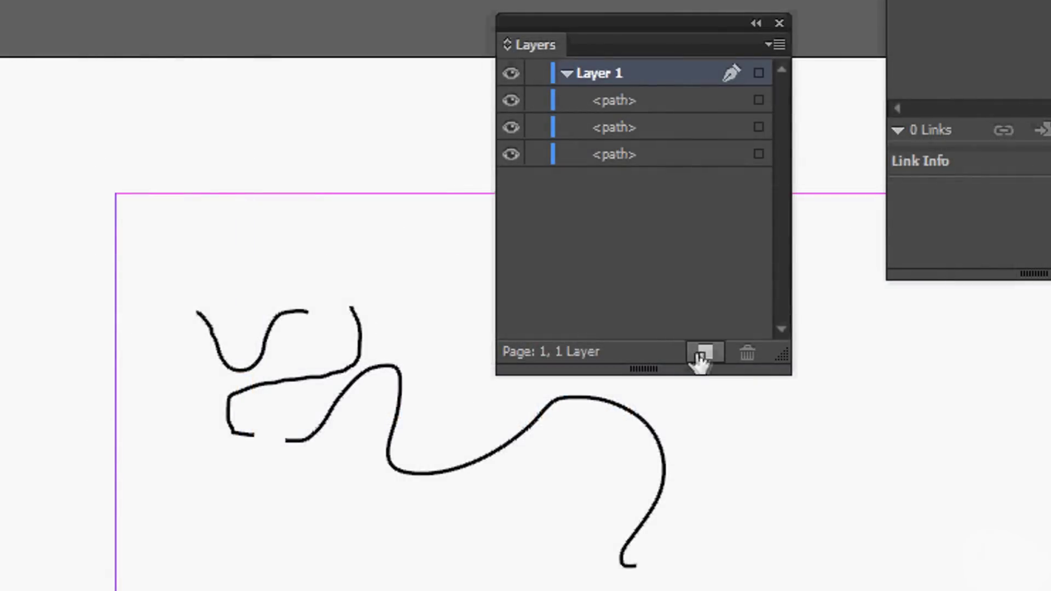
Step: Create Layer 2, move the V-shaped path onto it, then delete Layer 2 with the path
click(704, 353)
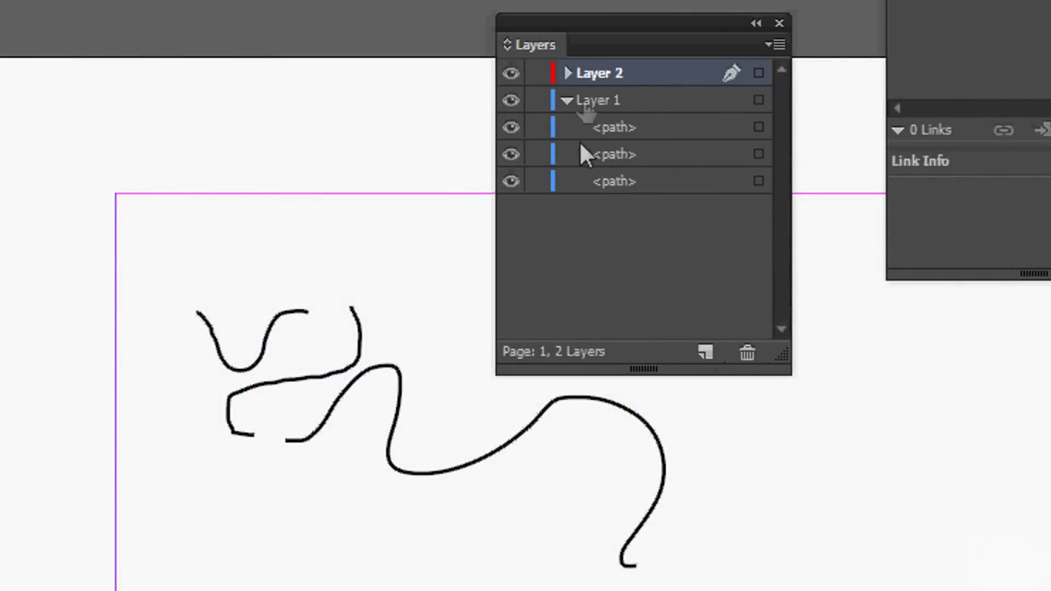
drag(594, 81, 599, 77)
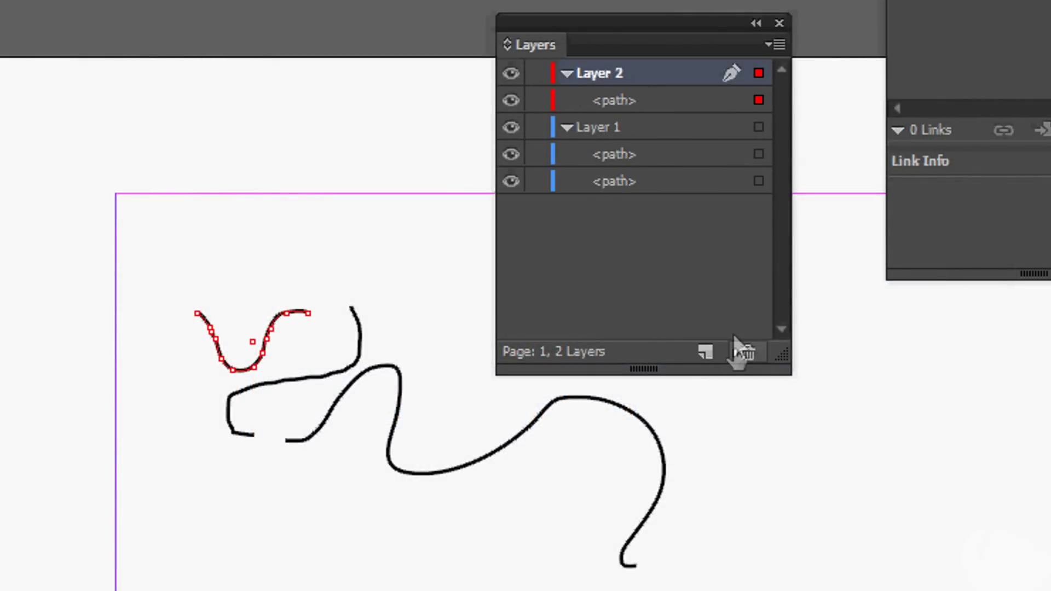
click(746, 355)
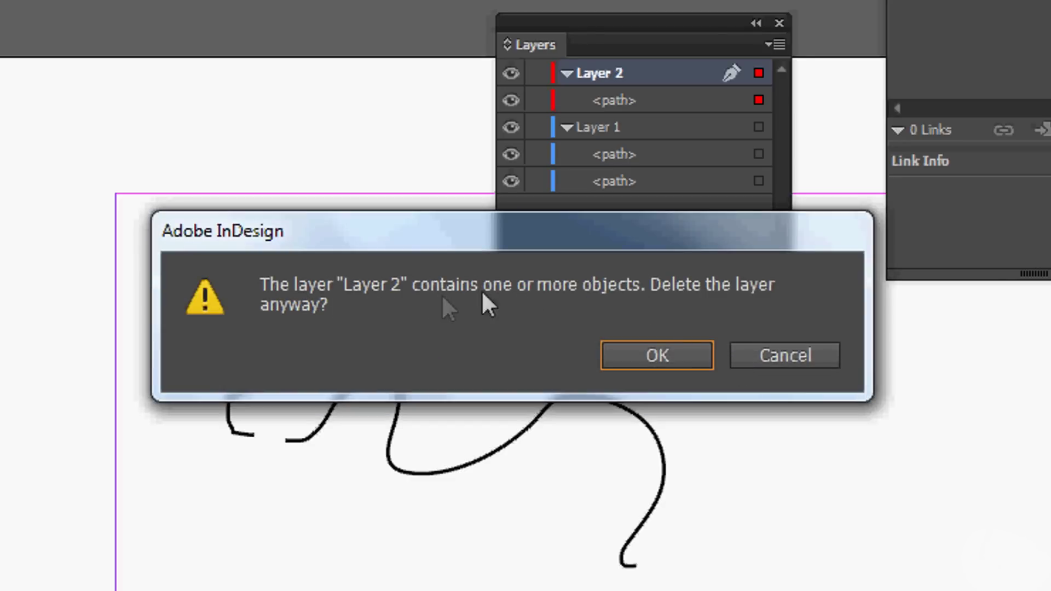
click(668, 353)
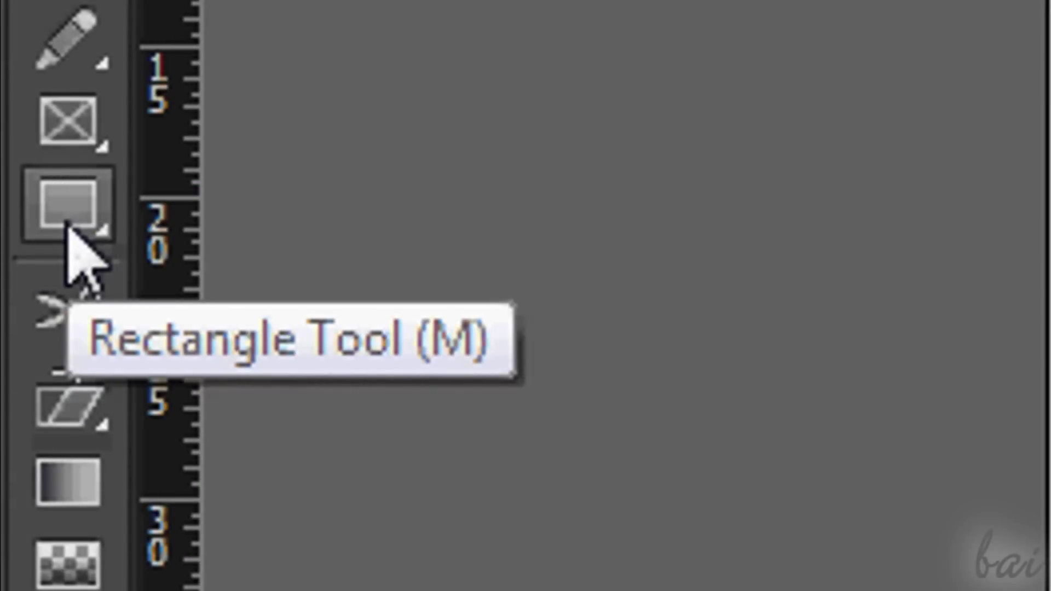
Step: Draw a rectangle of about 22.6 × 14.4 mm with a 2 pt red outline
click(74, 230)
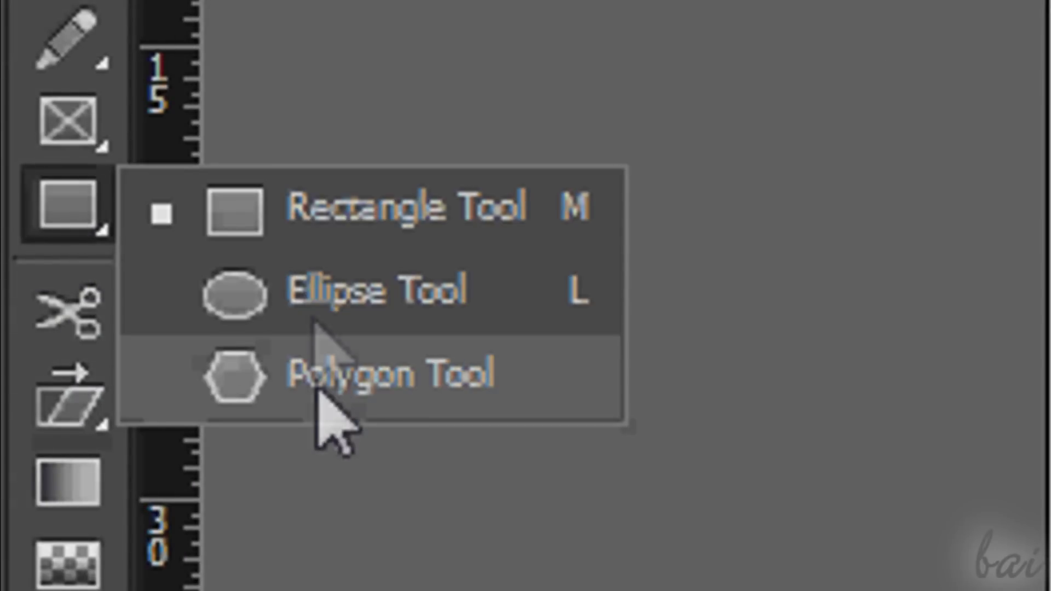
click(322, 227)
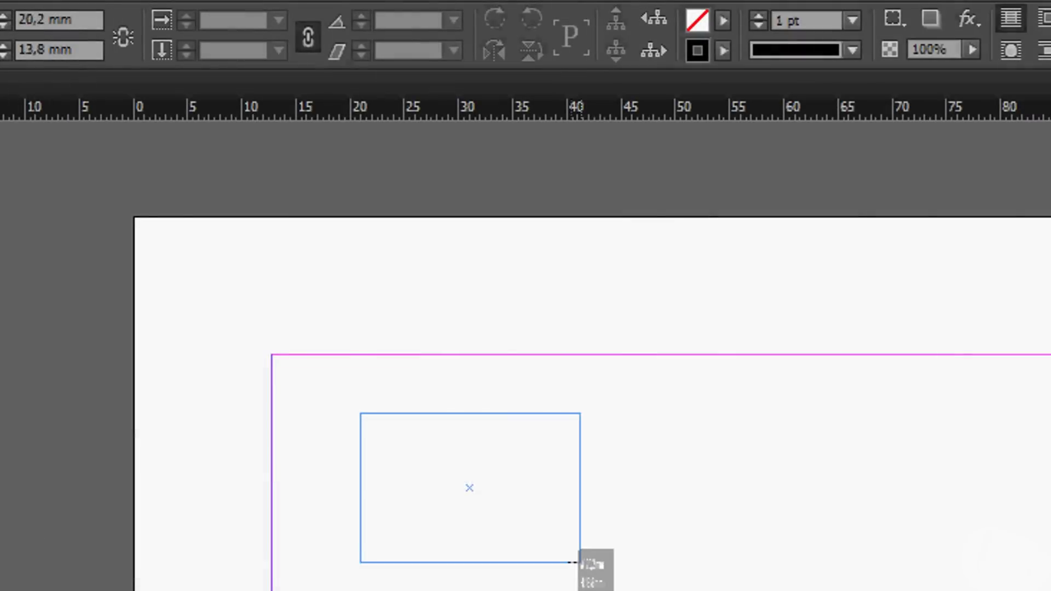
drag(579, 562, 606, 570)
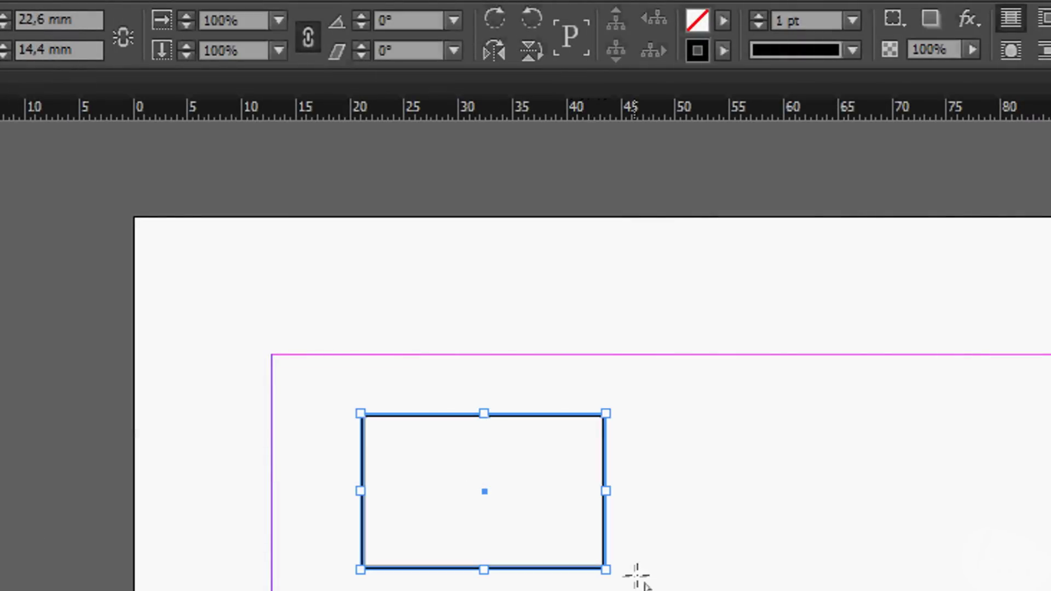
click(723, 51)
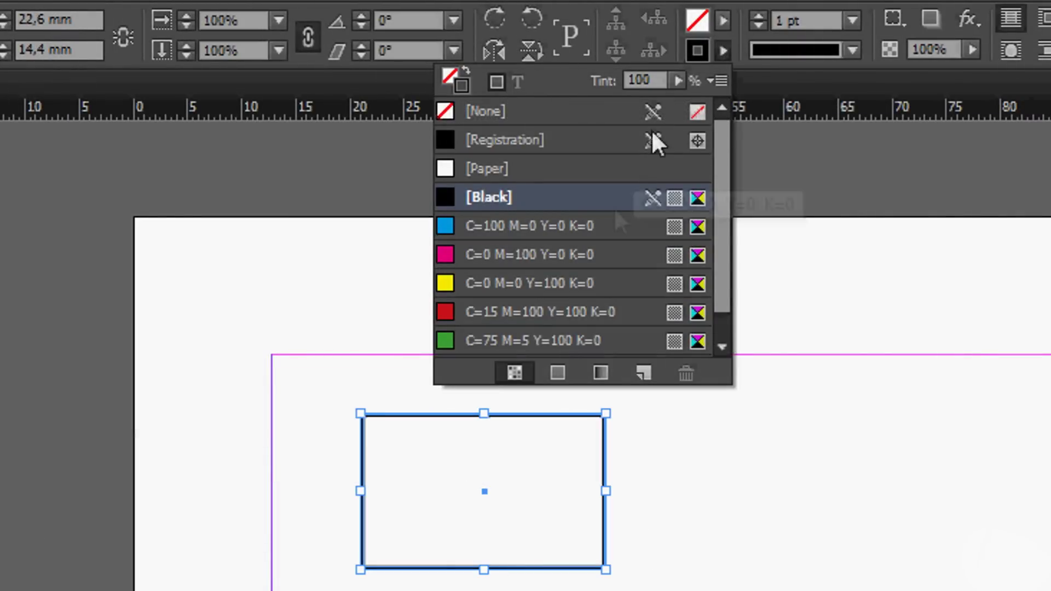
click(592, 318)
click(758, 17)
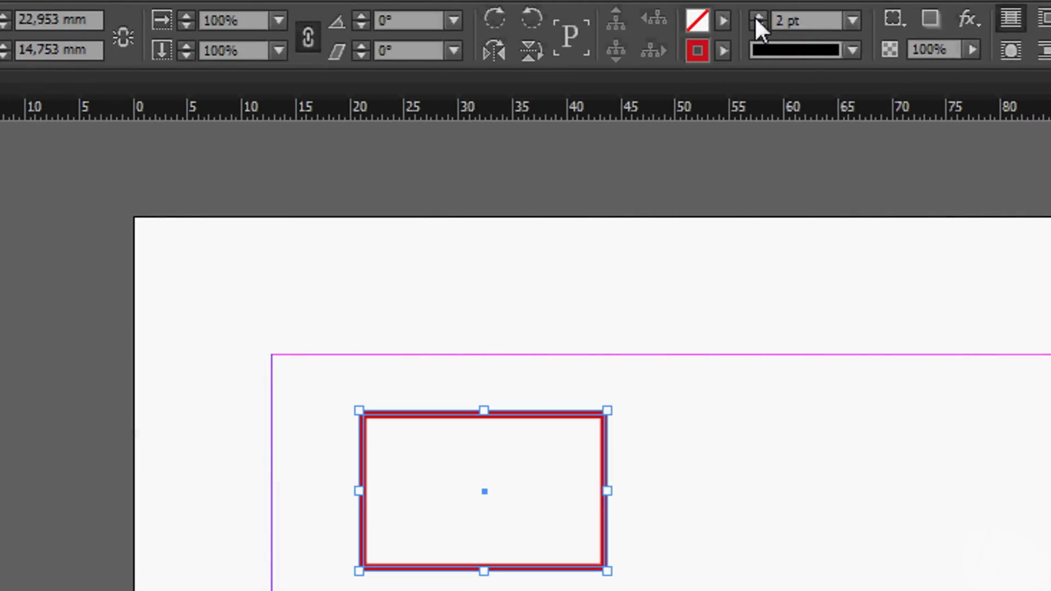
Step: Fill the rectangle with yellow and resize it from its corner
click(723, 21)
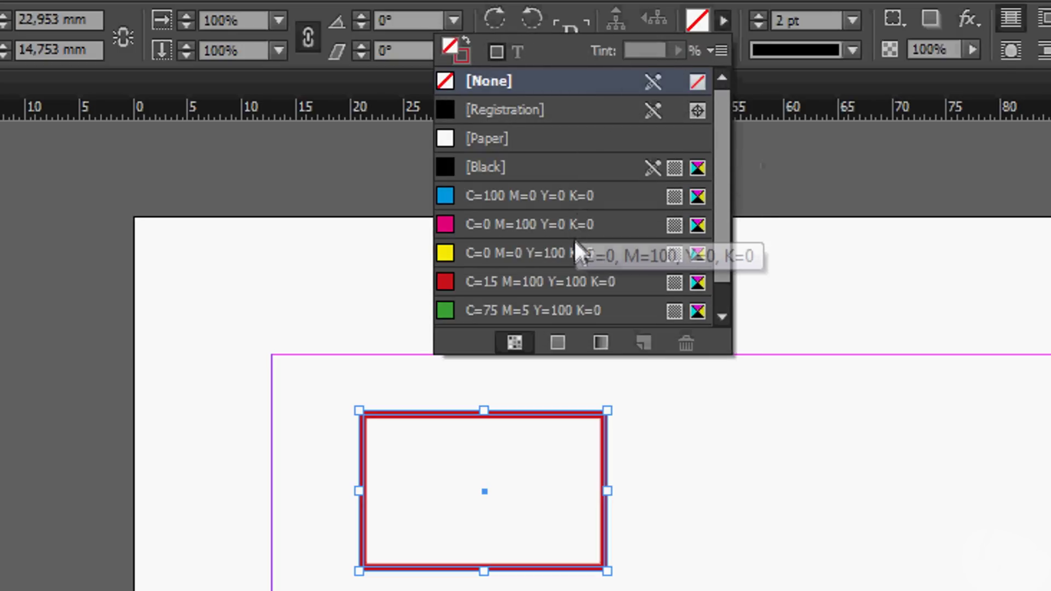
click(577, 255)
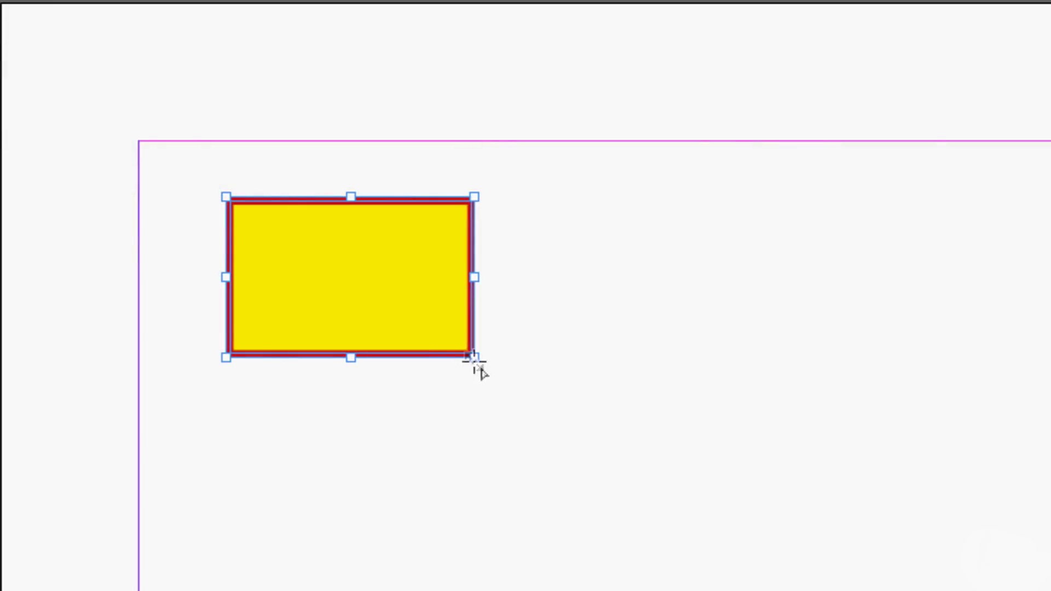
drag(474, 358, 523, 344)
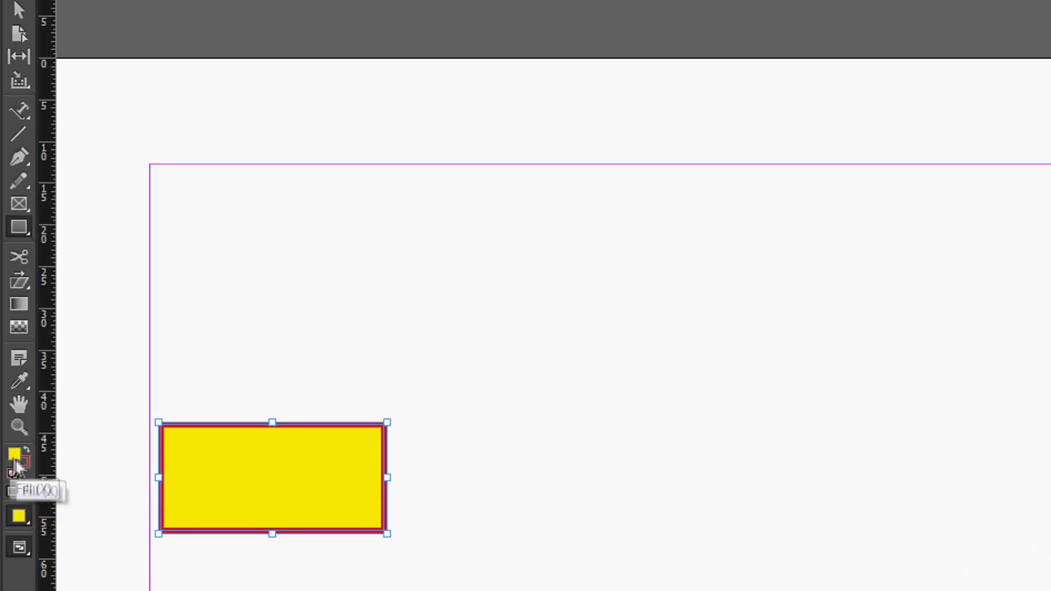
Step: Try a pink fill and a new outline colour, then set the rectangle's fill to None
double_click(15, 454)
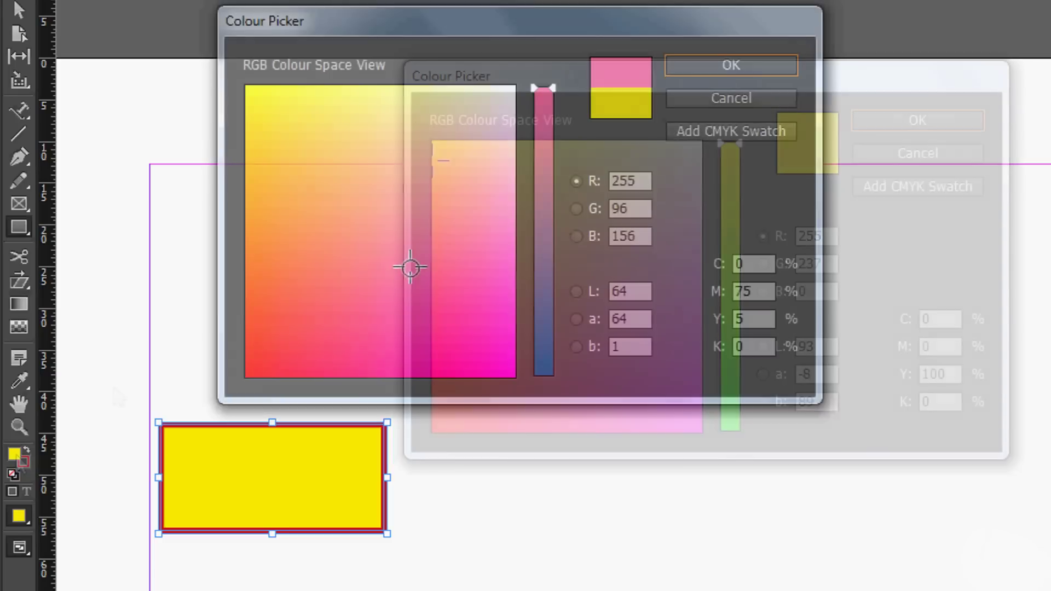
click(750, 66)
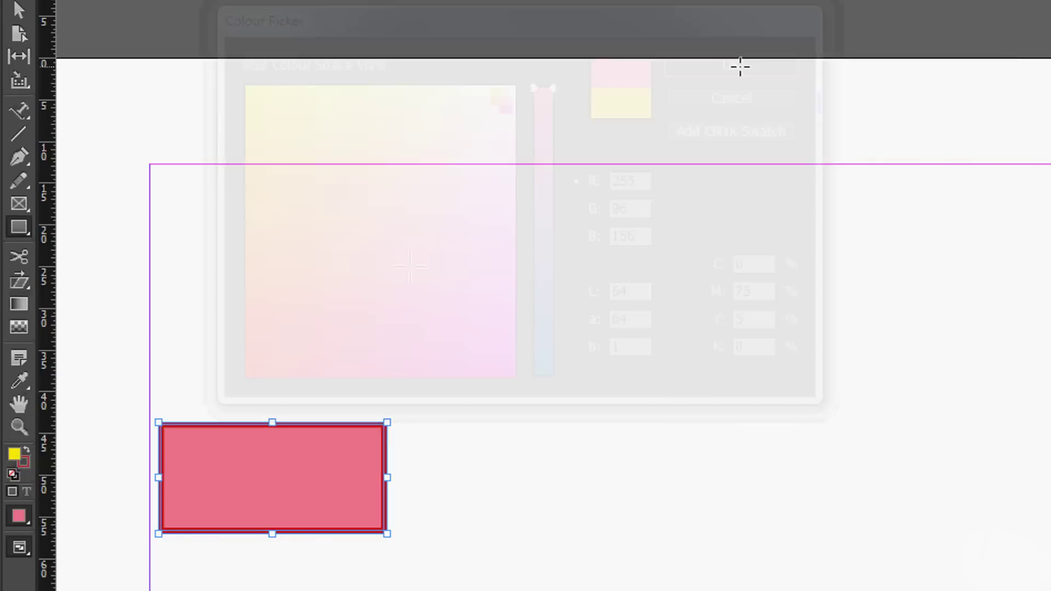
click(25, 460)
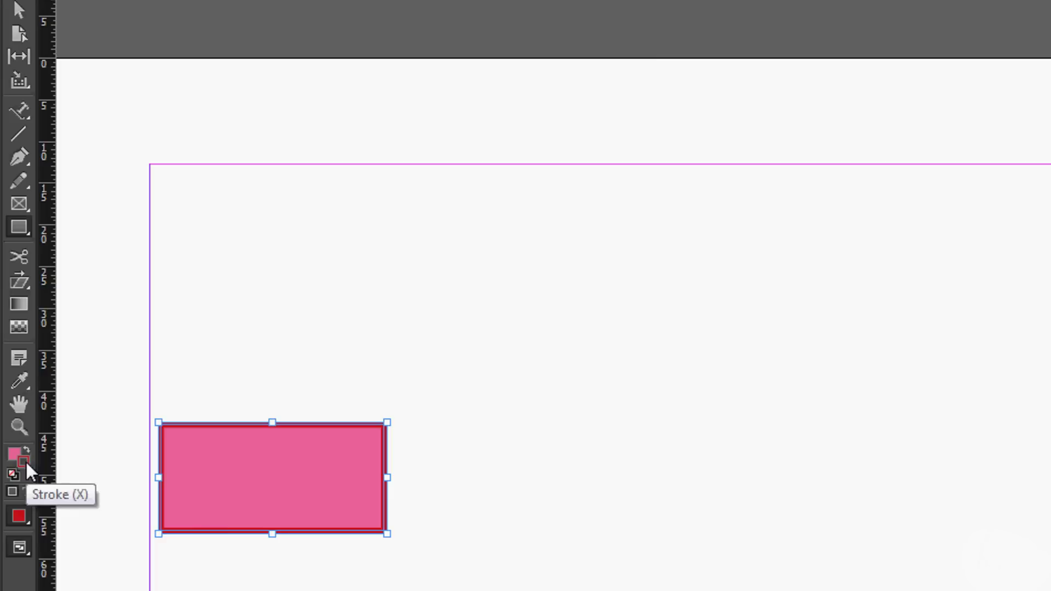
double_click(26, 462)
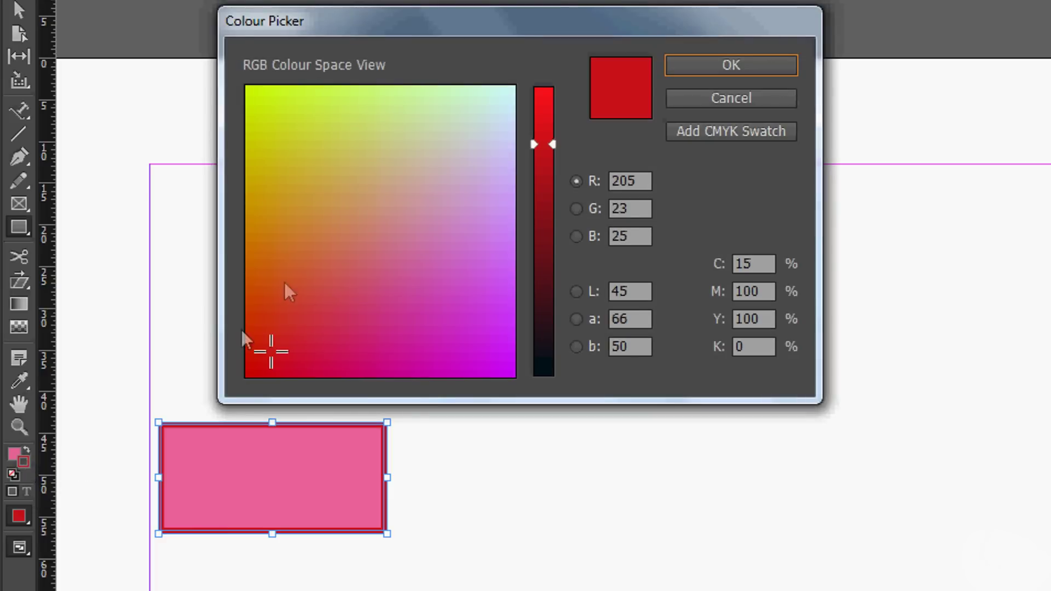
click(287, 185)
click(249, 93)
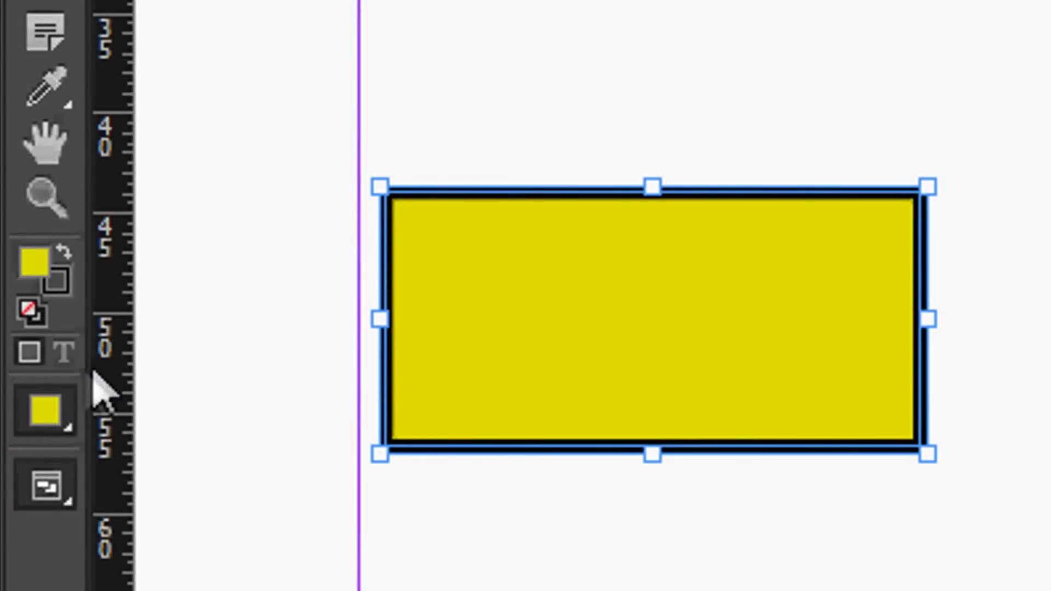
click(50, 416)
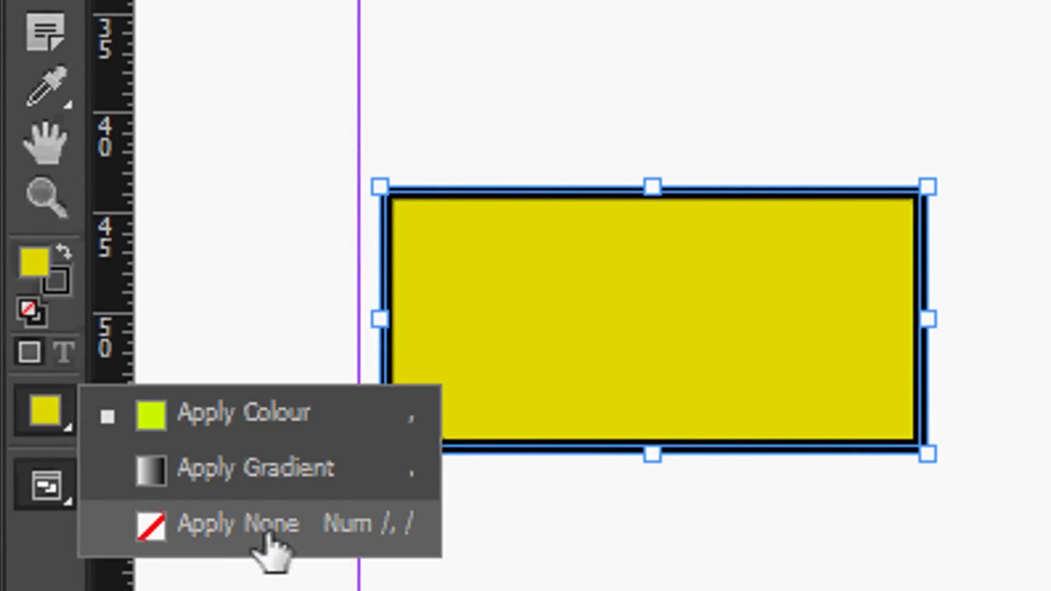
click(317, 531)
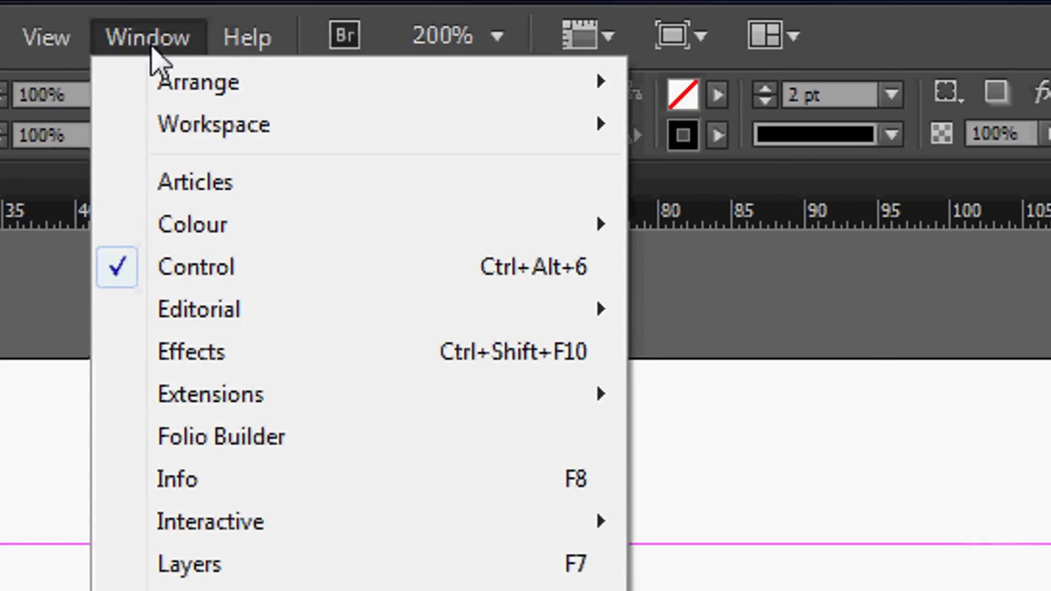
Step: Fill the rectangle with a white-to-crimson-to-yellow gradient using the Gradient and Colour panels
mouse_move(236, 227)
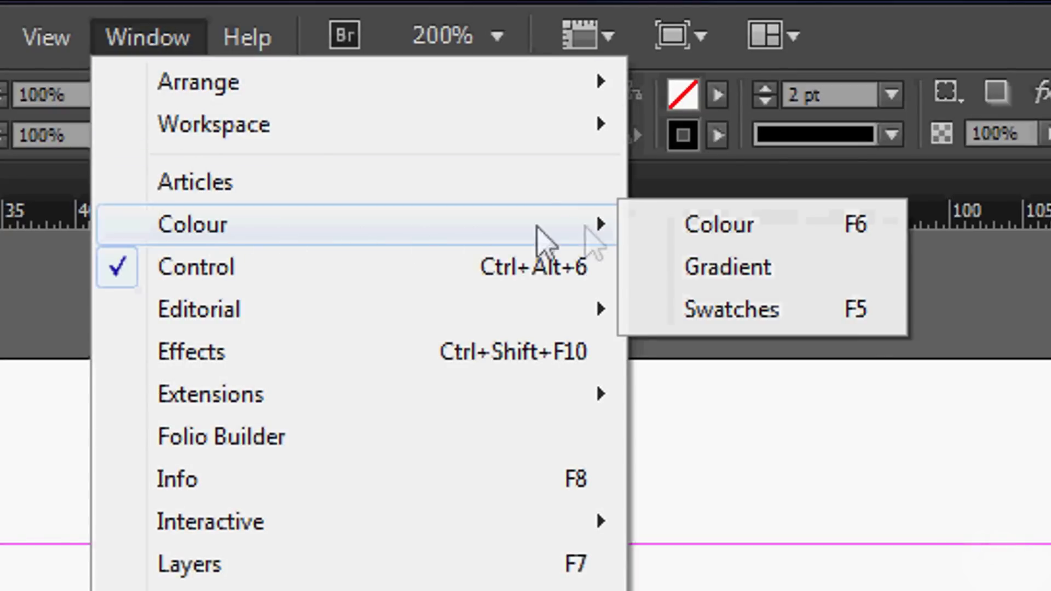
click(785, 268)
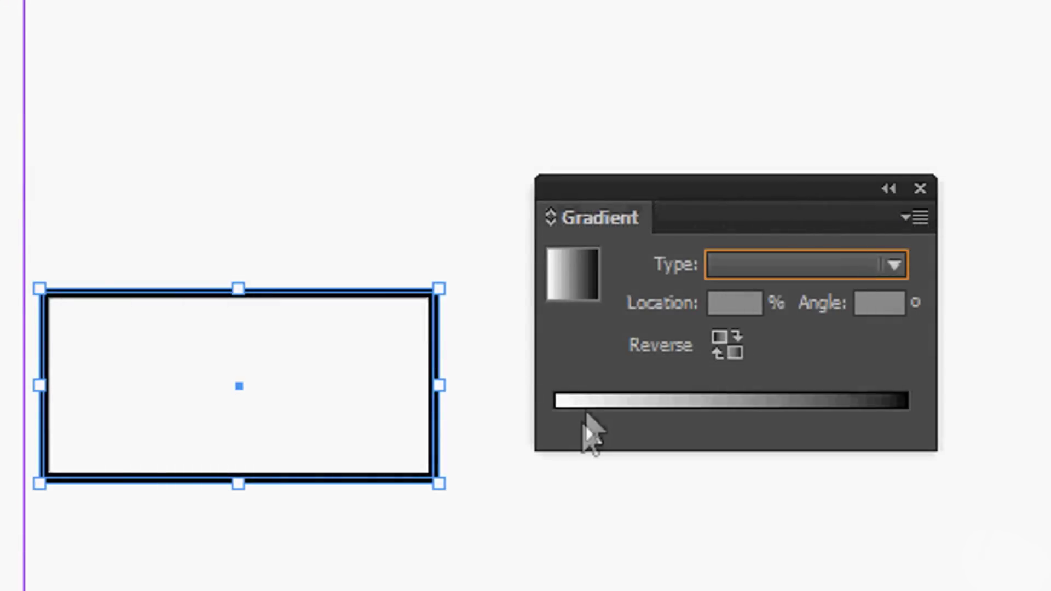
click(583, 407)
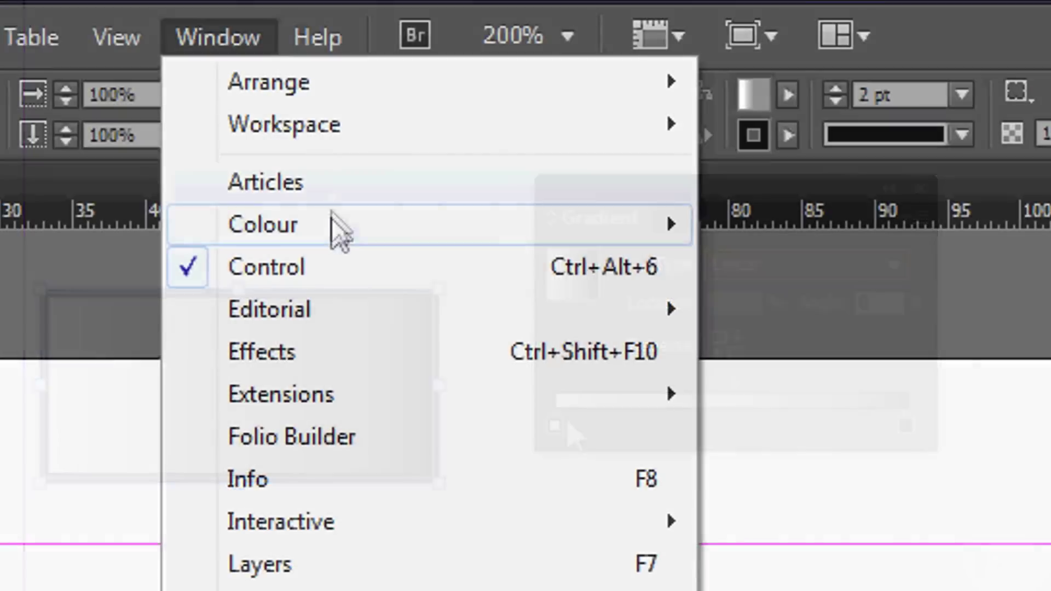
mouse_move(389, 241)
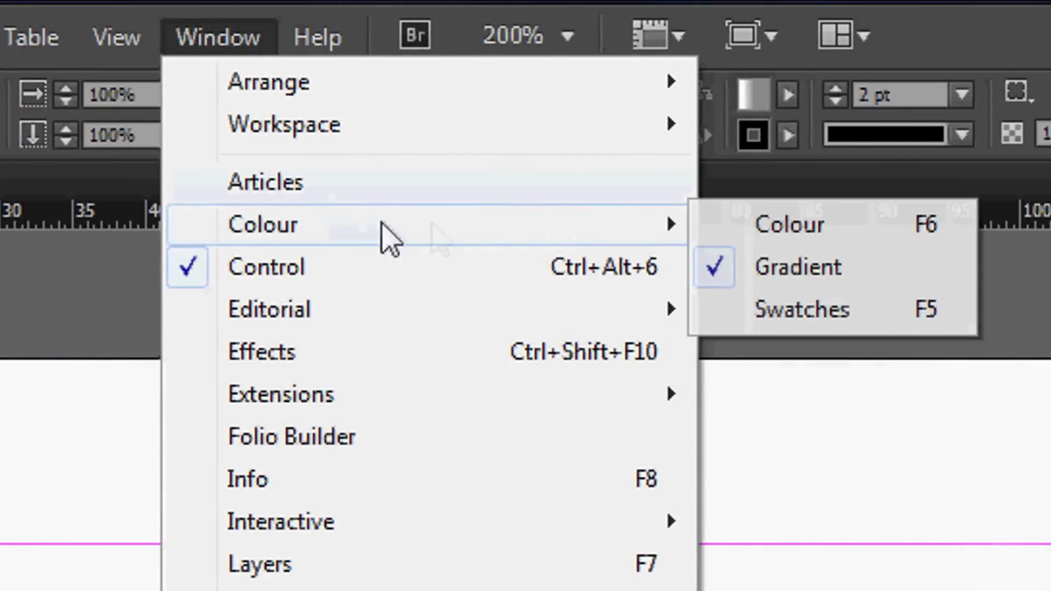
click(768, 237)
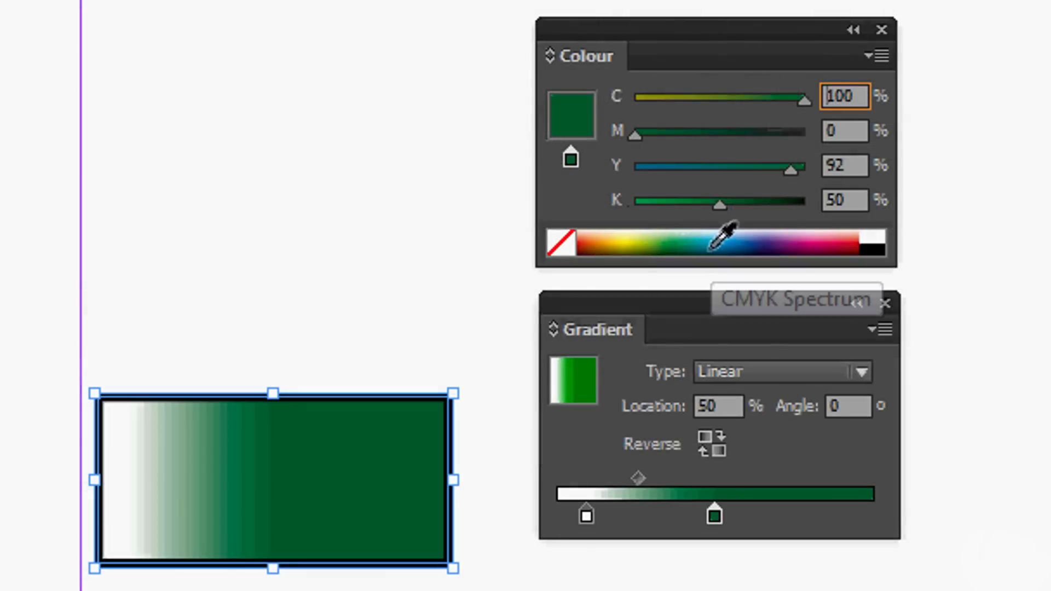
drag(711, 248, 833, 245)
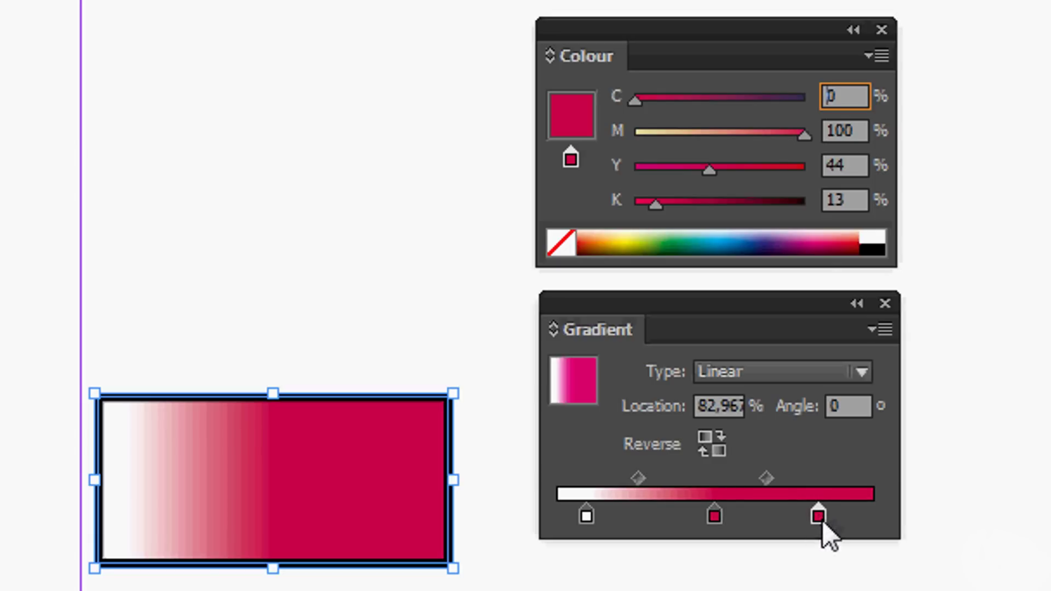
click(638, 240)
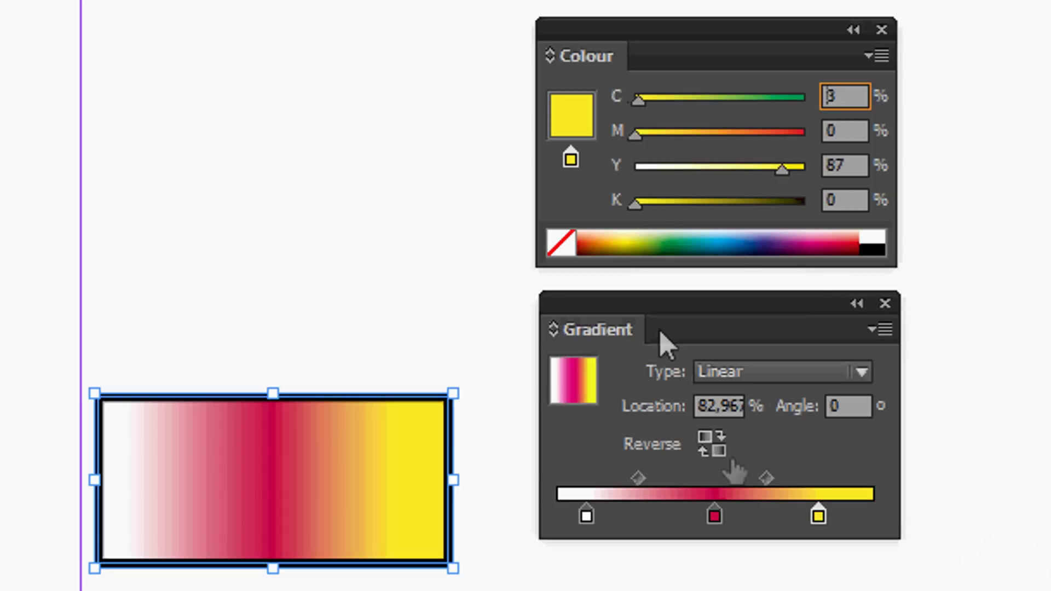
drag(817, 517, 866, 521)
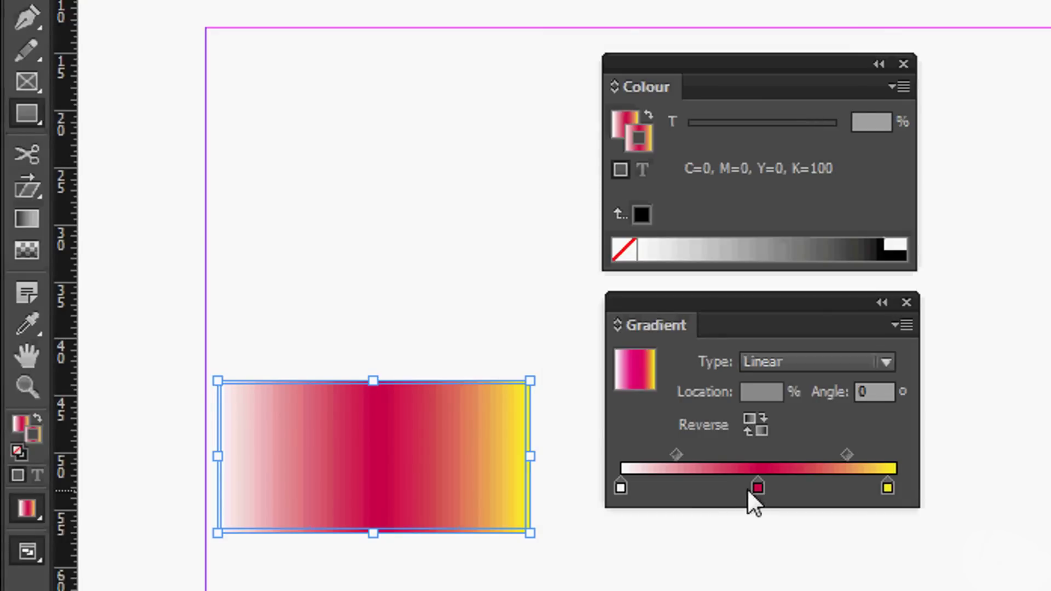
Step: Build a blue-to-purple gradient and apply it to the rectangle's outline
drag(748, 492, 756, 553)
click(620, 486)
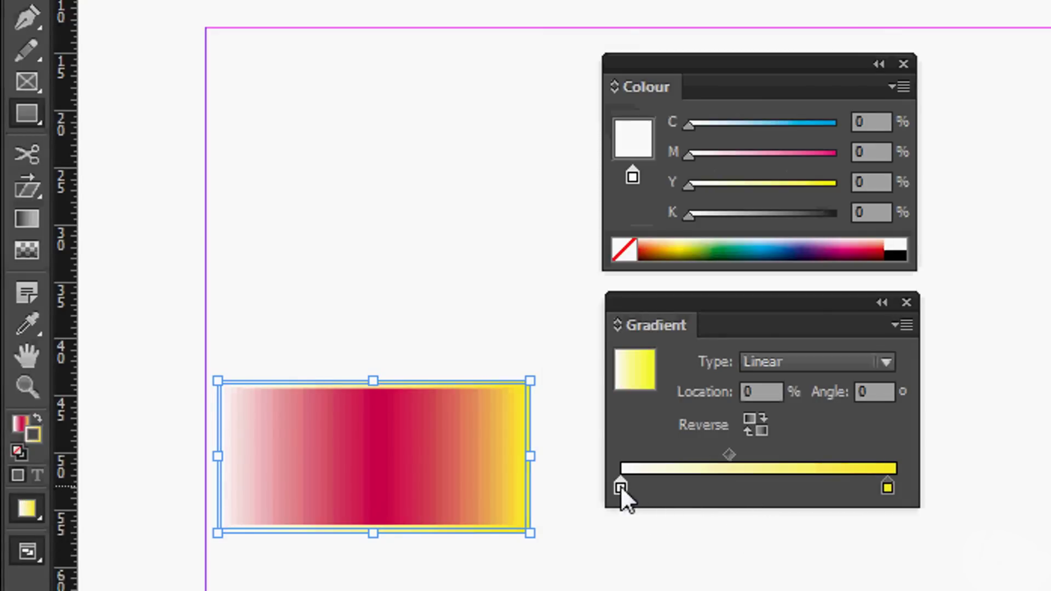
click(769, 246)
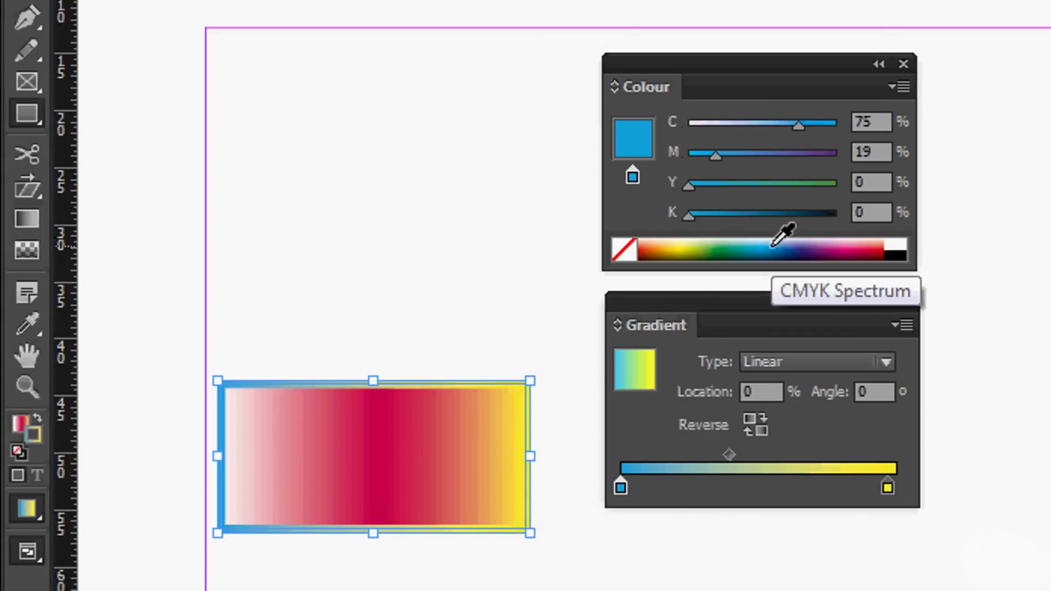
click(888, 488)
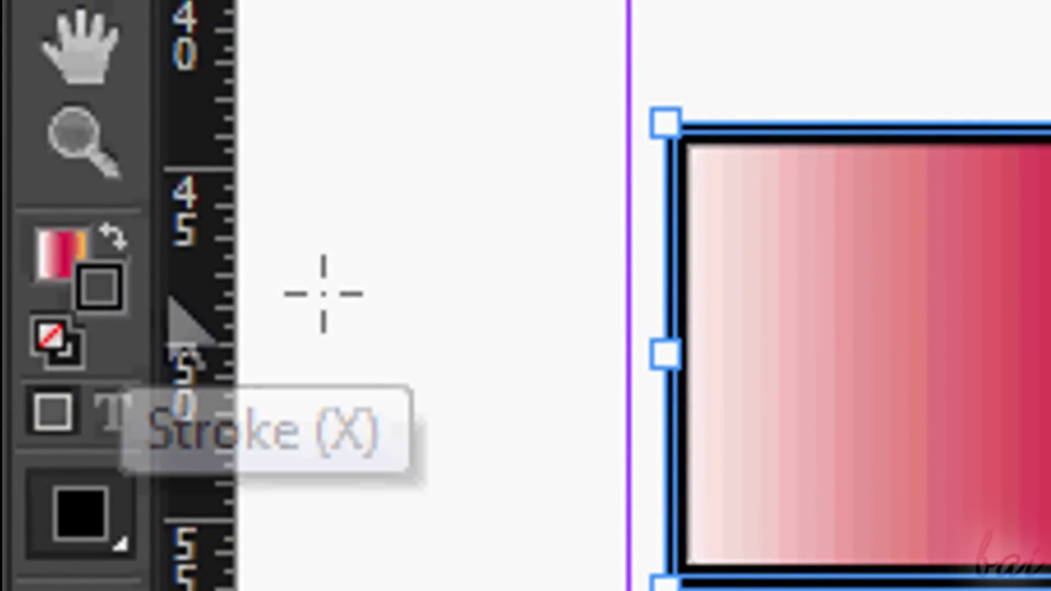
key(period)
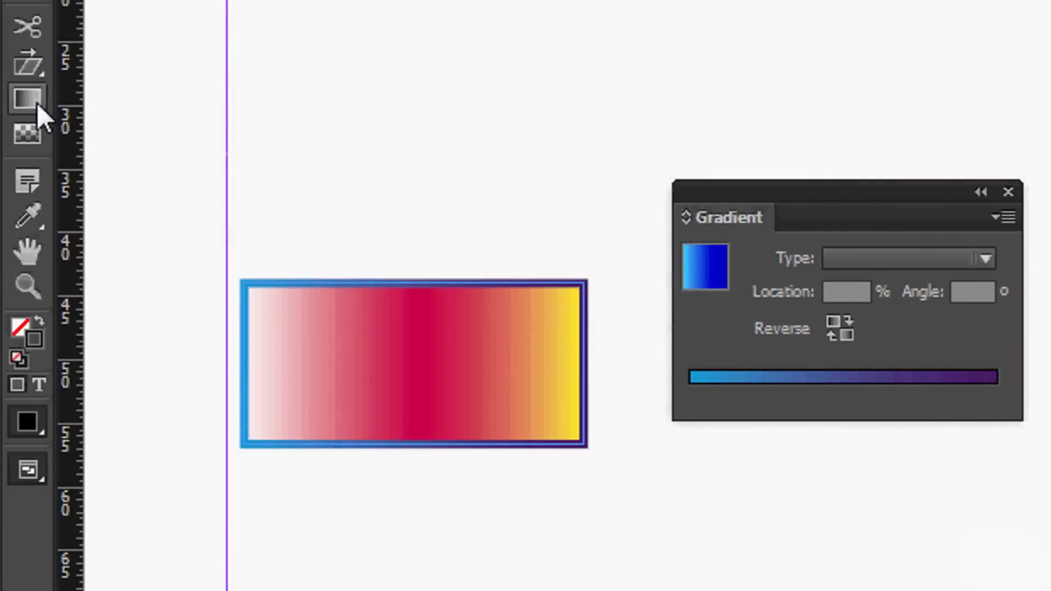
Step: Redraw the fill gradient with the Gradient Swatch tool, compressing it into the rectangle's middle
click(27, 98)
drag(582, 246, 245, 500)
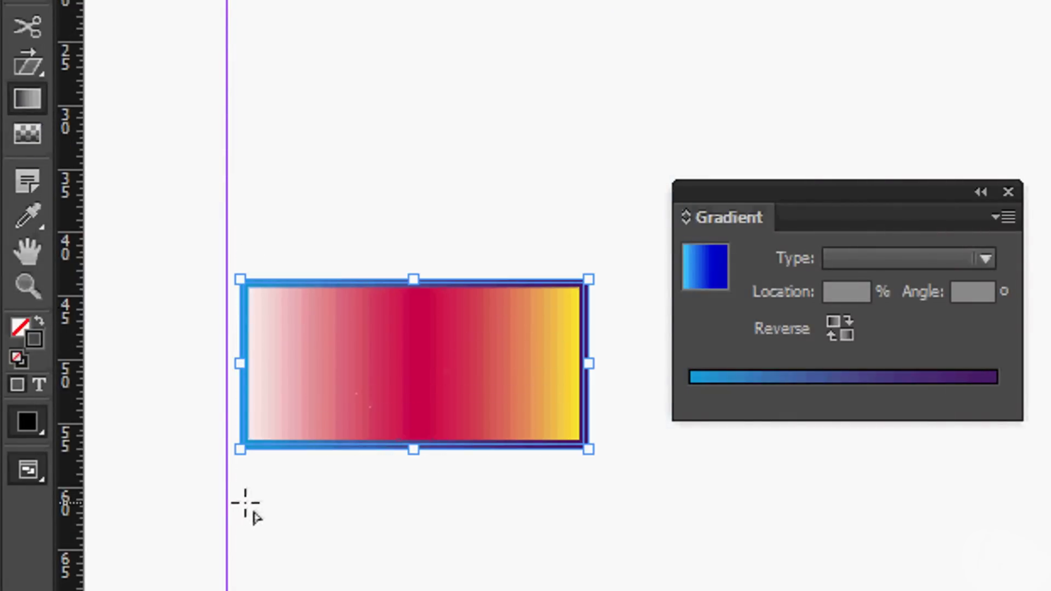
click(21, 329)
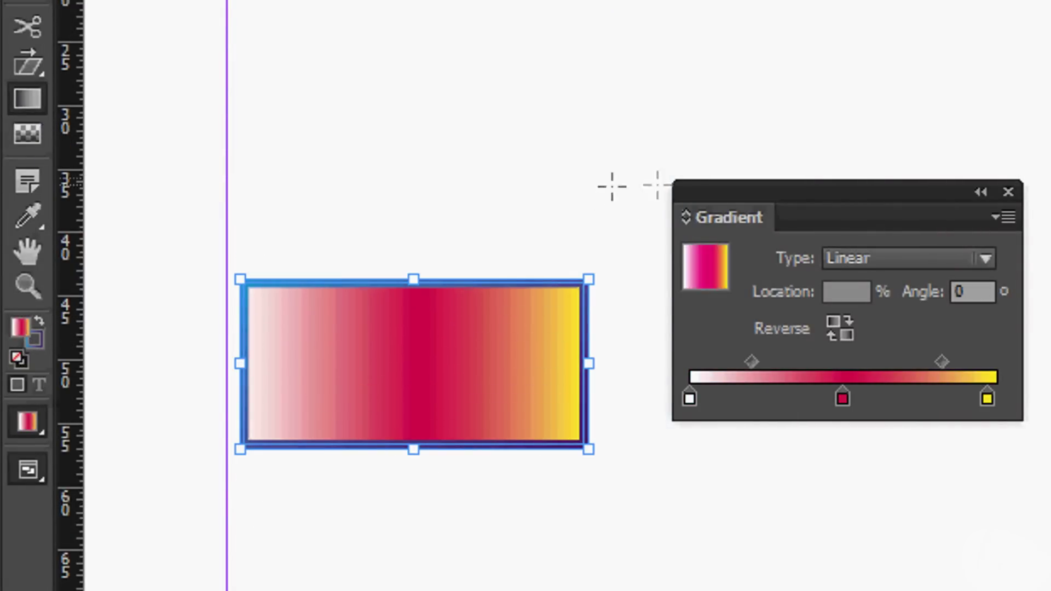
drag(577, 191, 298, 514)
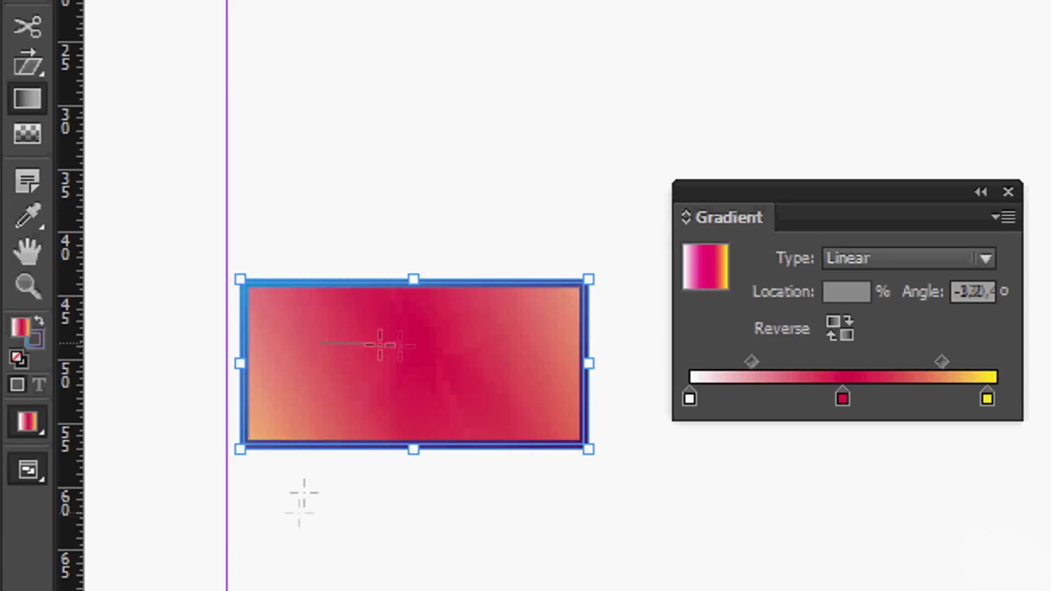
drag(323, 378, 415, 382)
drag(438, 344, 536, 348)
drag(308, 358, 549, 292)
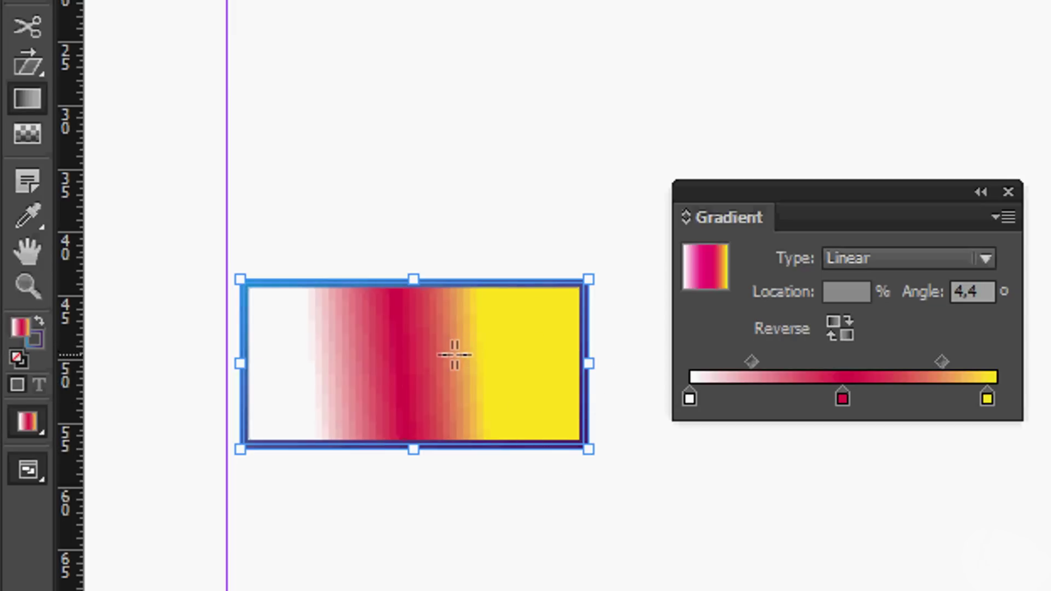
Step: Fade the rectangle's right side to transparent with the Gradient Feather tool, then deselect
click(17, 135)
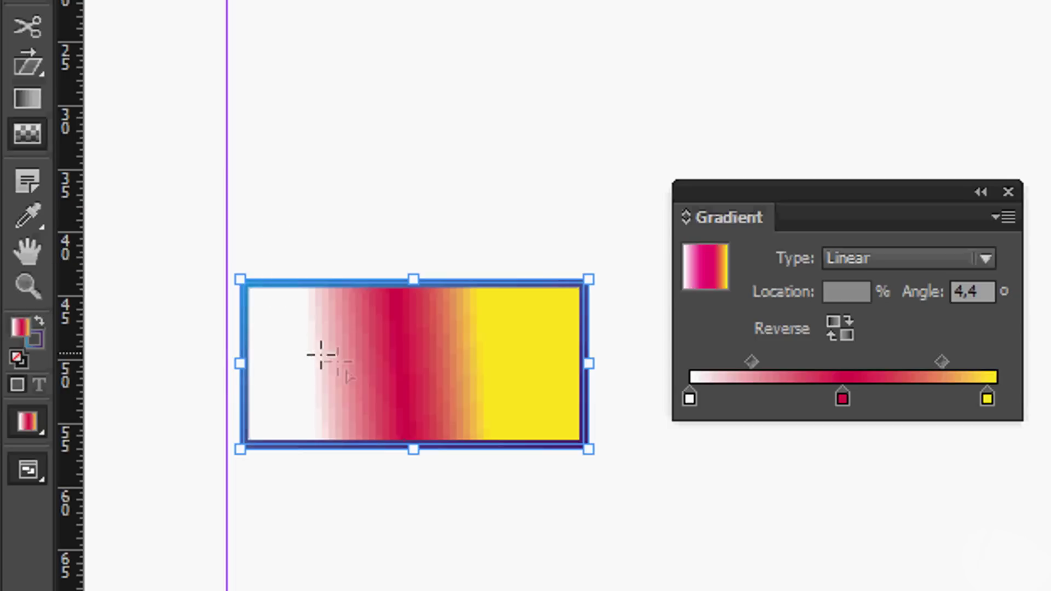
drag(322, 355, 471, 368)
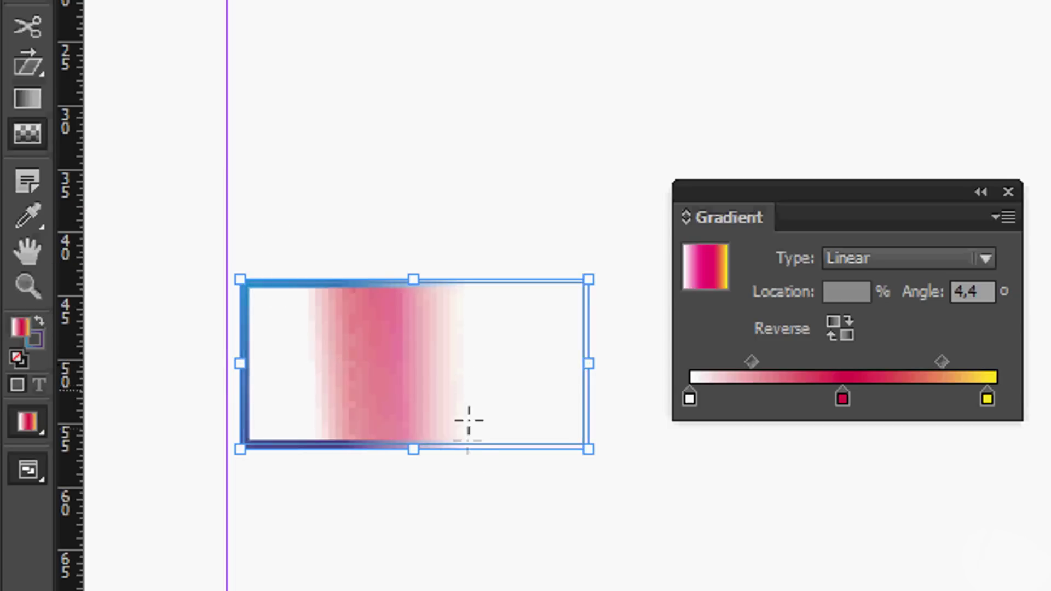
drag(486, 281, 429, 497)
key(ctrl+shift+a)
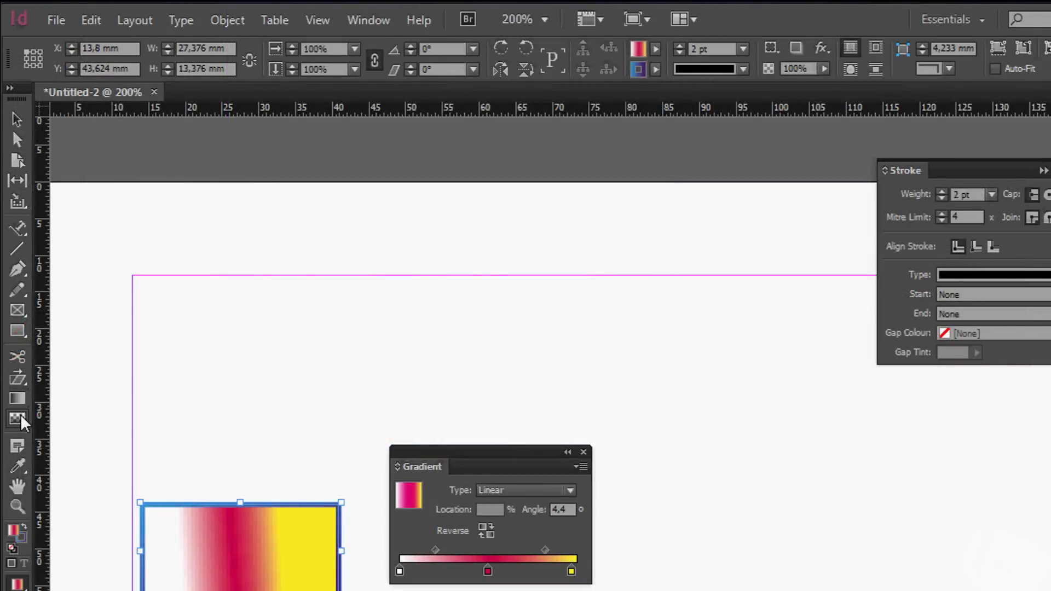
Step: Try glow, satin and Bevel and Emboss effects, setting bevel light angle 37° and altitude 40°
double_click(18, 419)
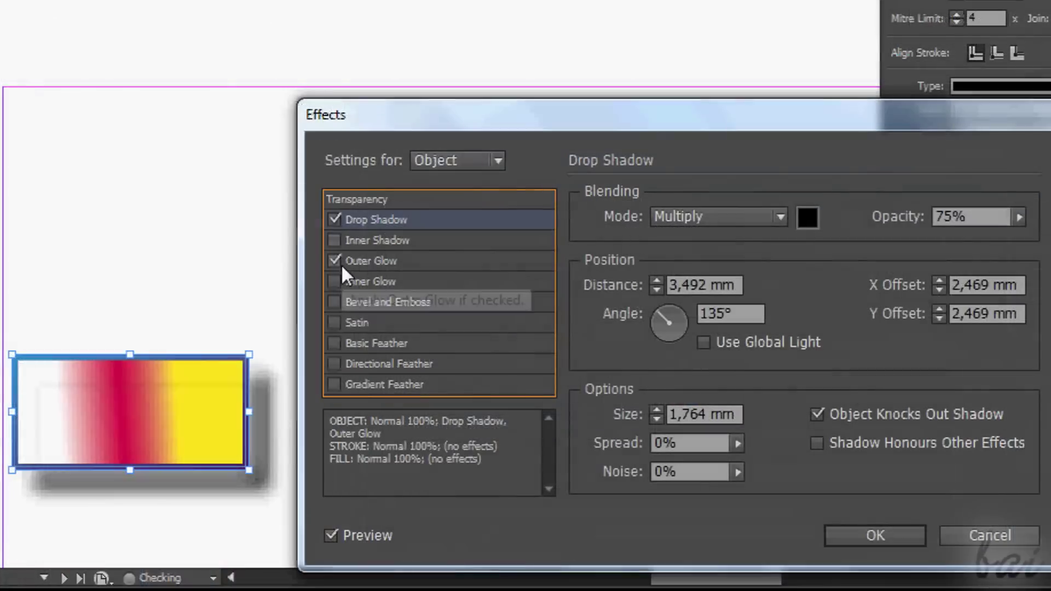
click(413, 422)
click(413, 440)
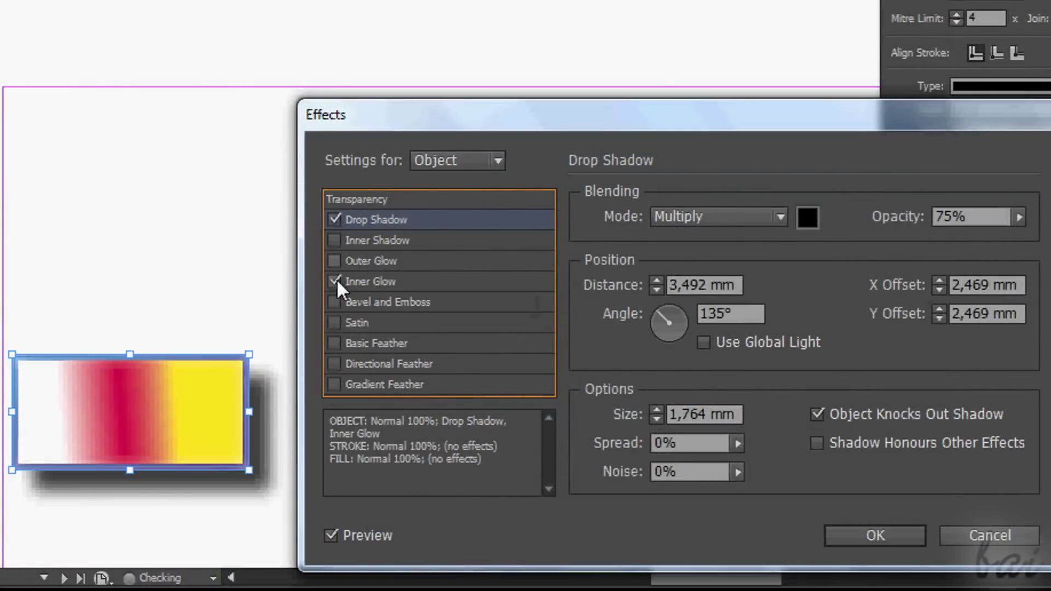
click(335, 281)
click(334, 302)
click(335, 301)
click(334, 323)
click(335, 322)
click(334, 302)
click(383, 301)
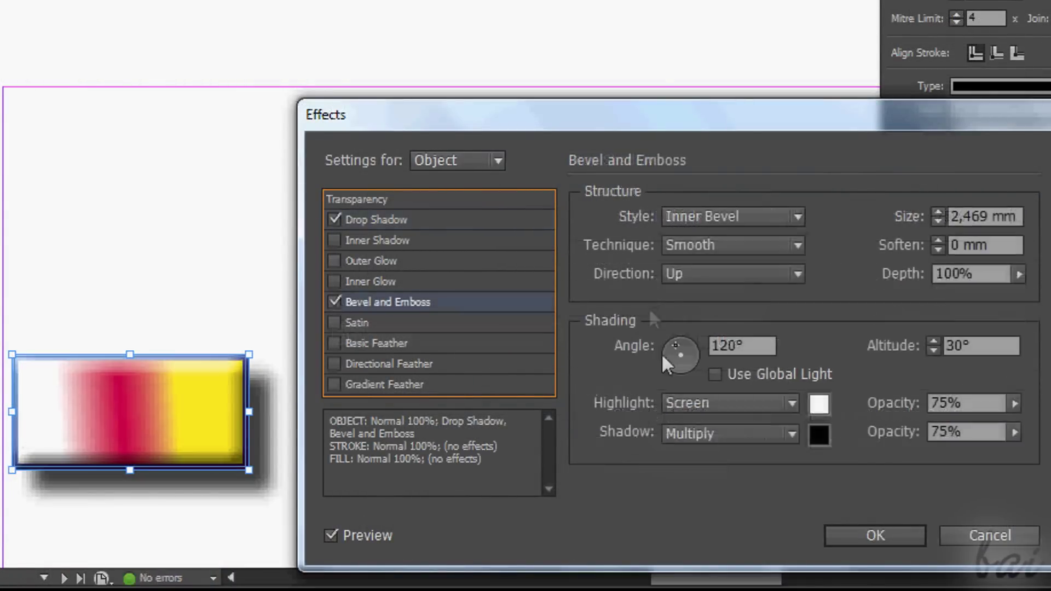
mouse_move(684, 356)
mouse_down()
mouse_move(692, 344)
mouse_move(696, 370)
mouse_up()
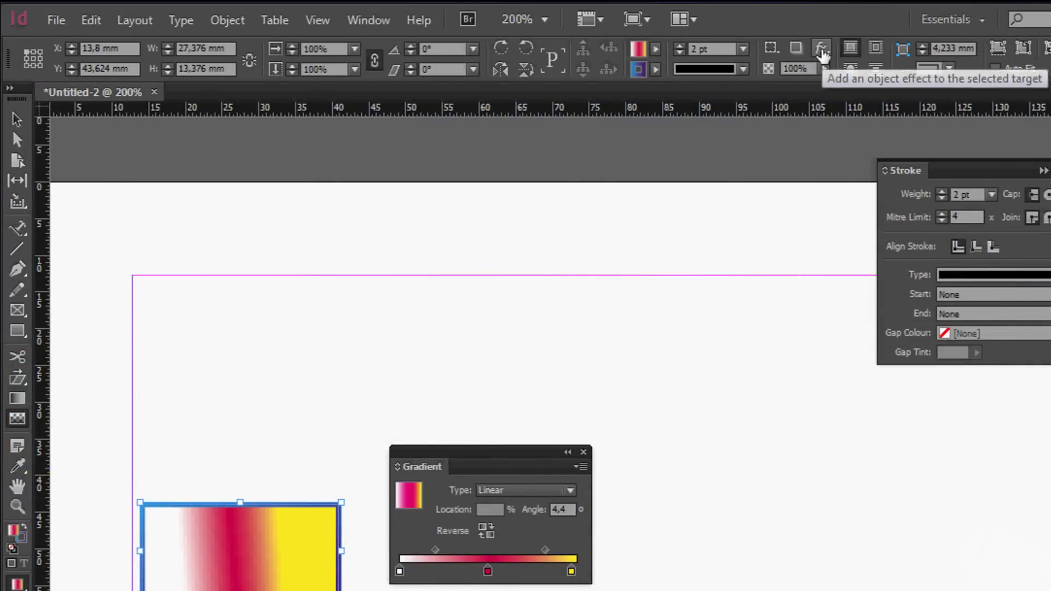
Step: Apply a drop shadow to the rectangle, trying and removing an inner shadow and outer glow
click(822, 52)
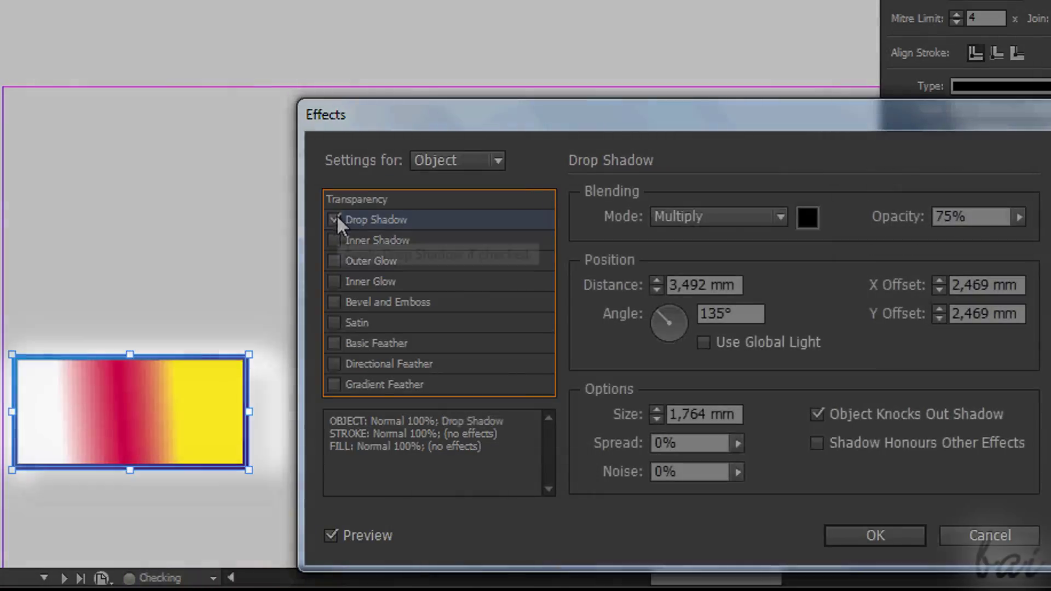
click(335, 219)
click(336, 240)
click(340, 239)
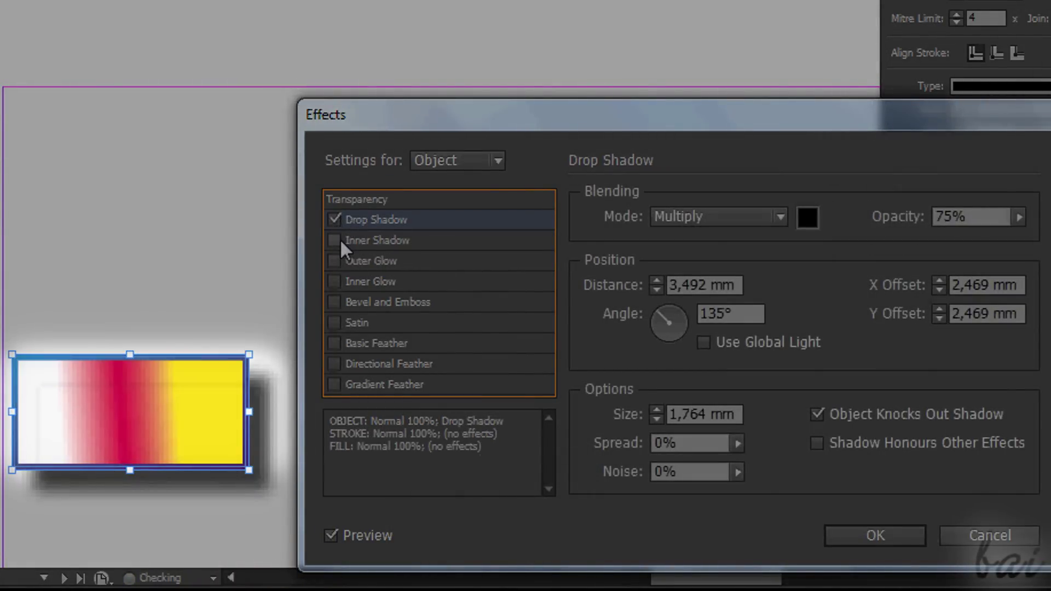
click(340, 262)
click(339, 262)
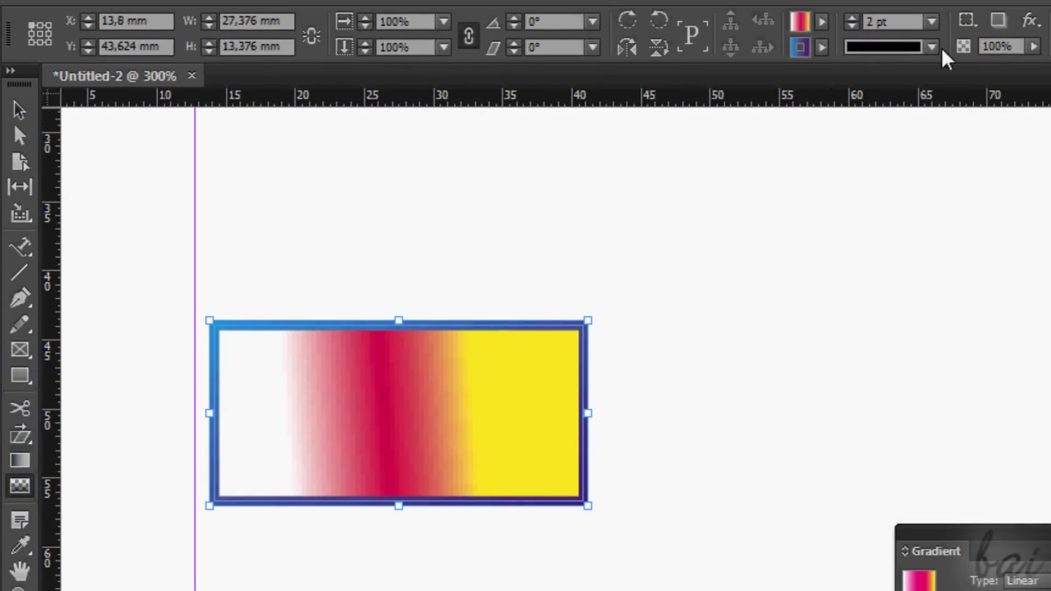
Step: Change the rectangle's 2 pt border style to Dotted, then to White Diamond
click(932, 47)
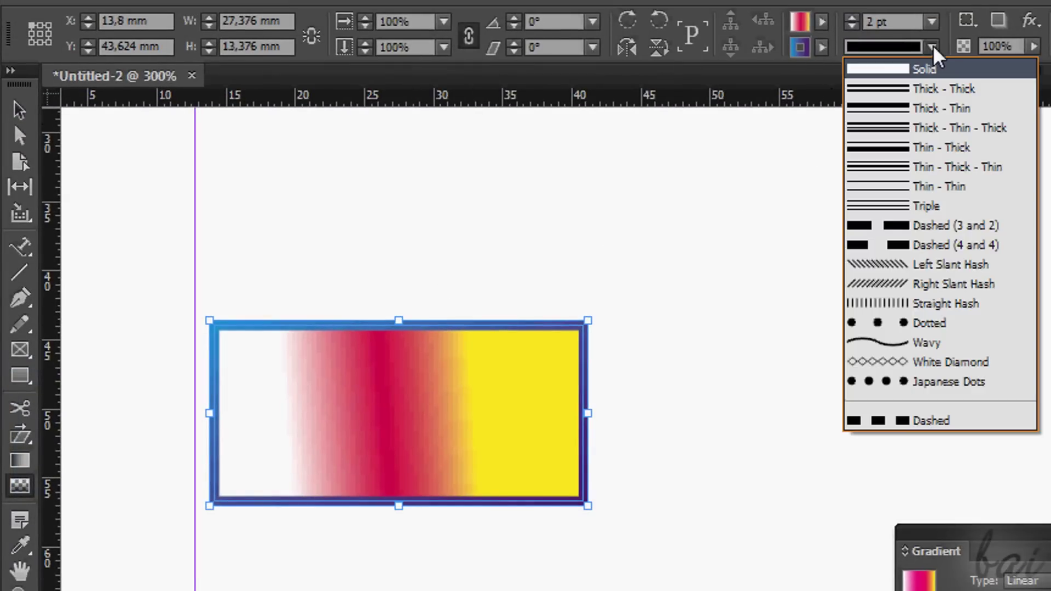
click(889, 323)
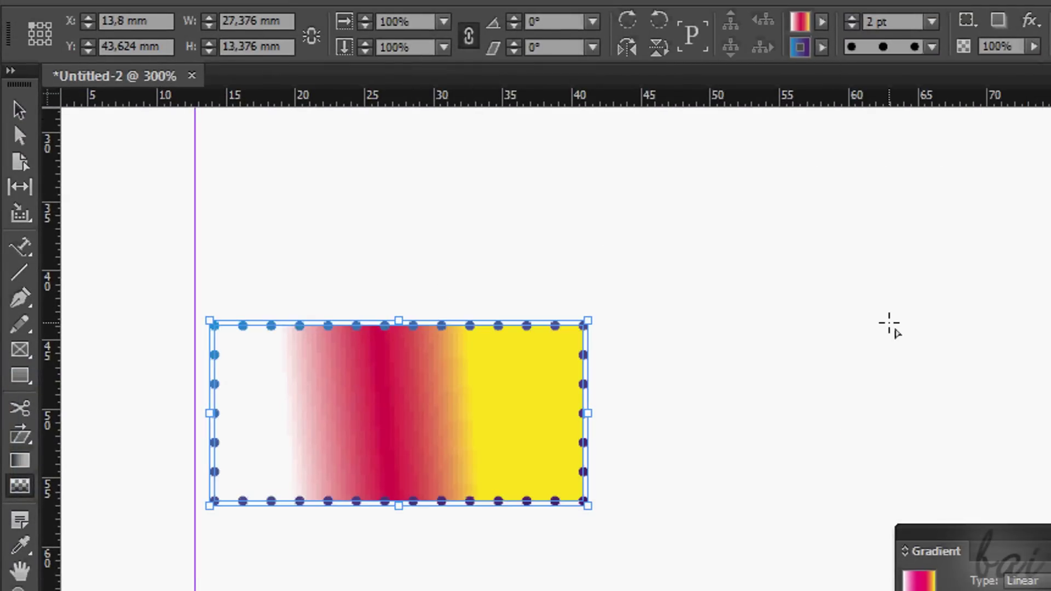
click(932, 47)
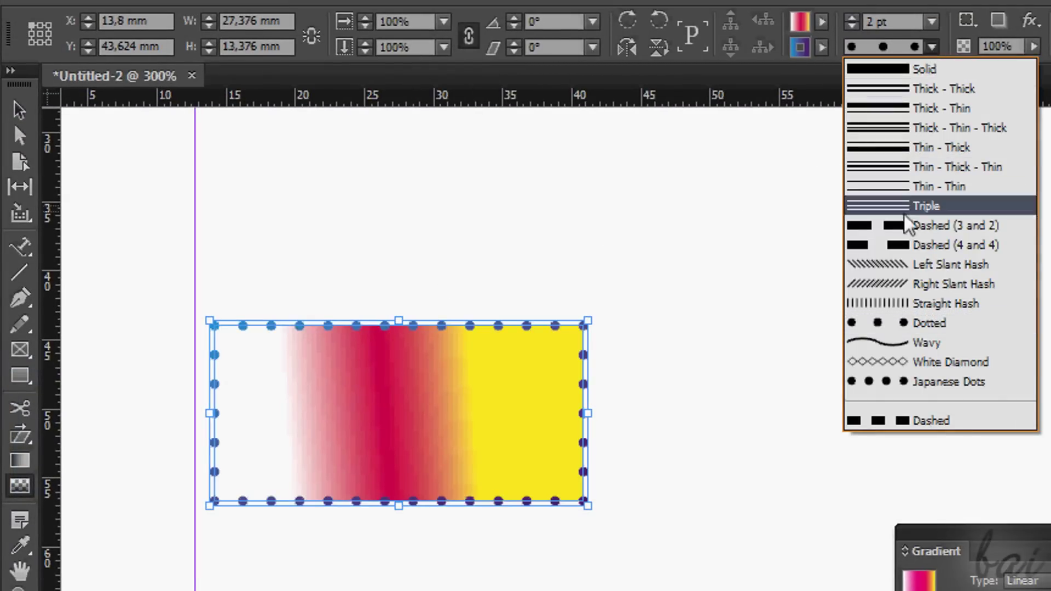
click(903, 361)
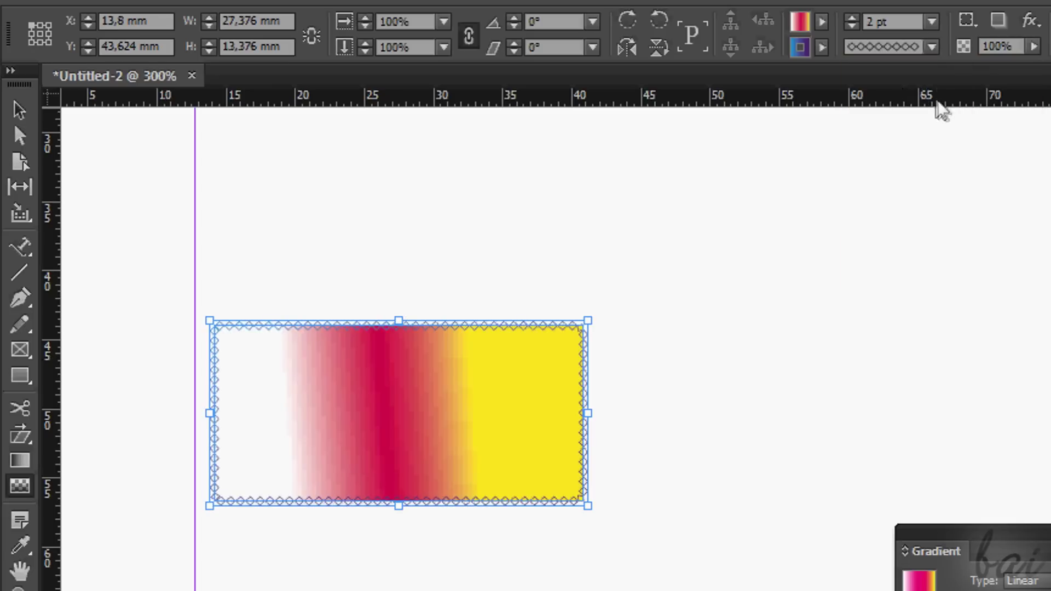
click(932, 47)
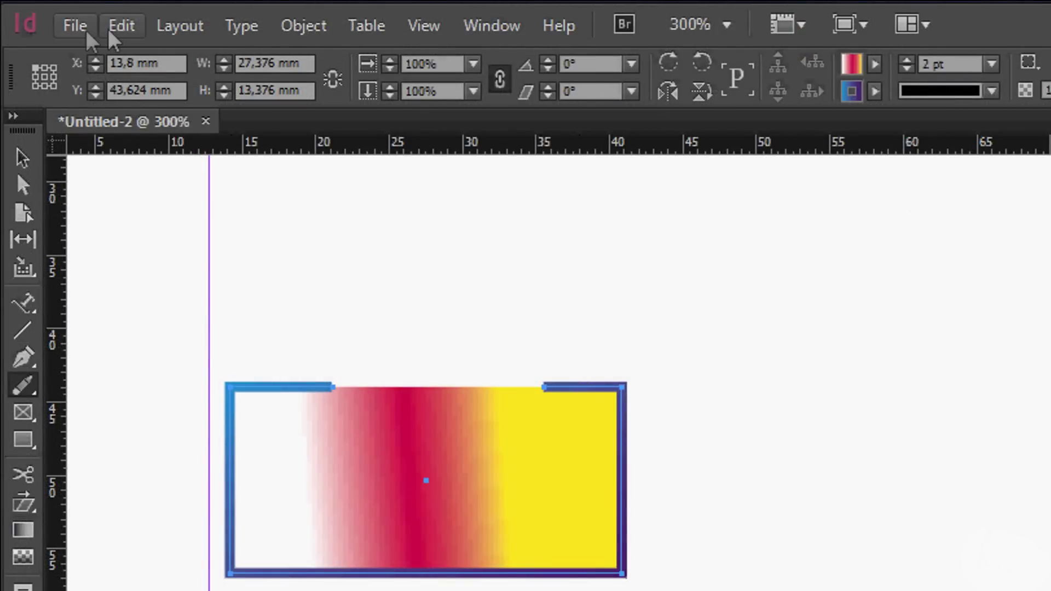
Step: Undo the border erase and paste a copy of the rectangle below the original
click(117, 31)
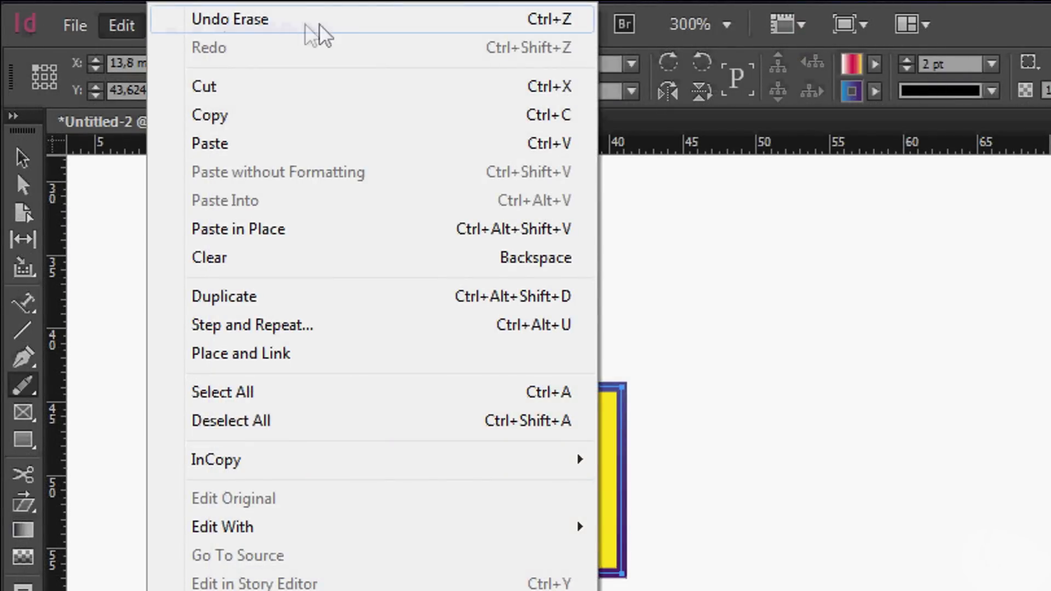
click(381, 24)
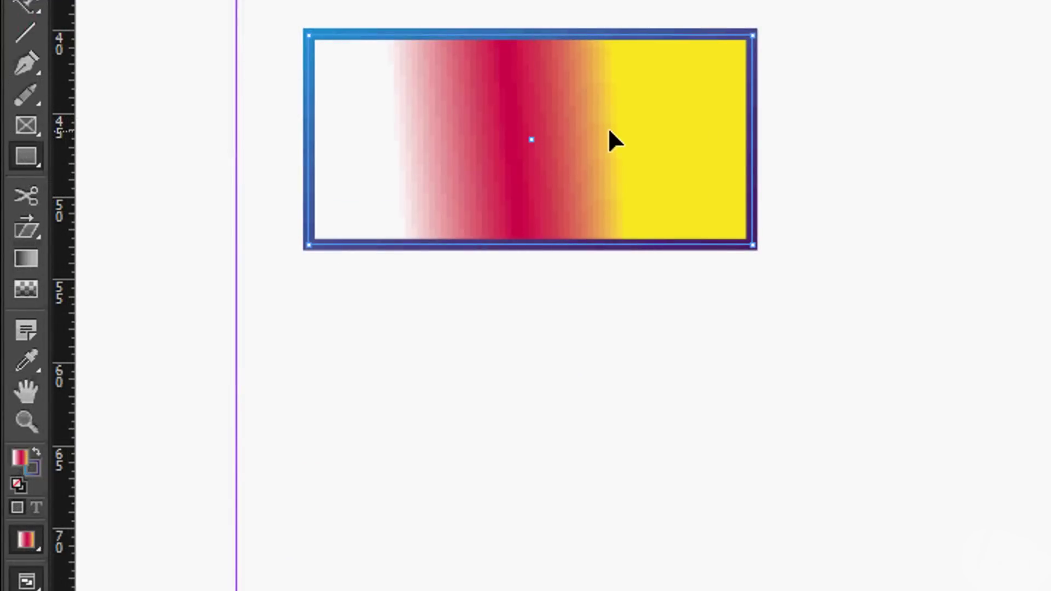
key(ctrl+v)
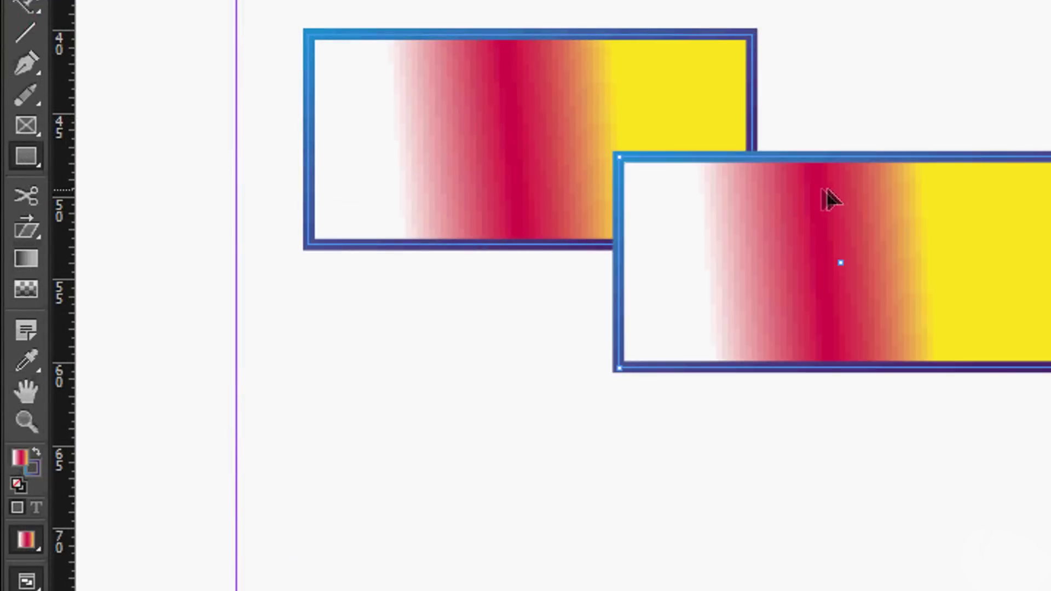
drag(826, 189, 540, 377)
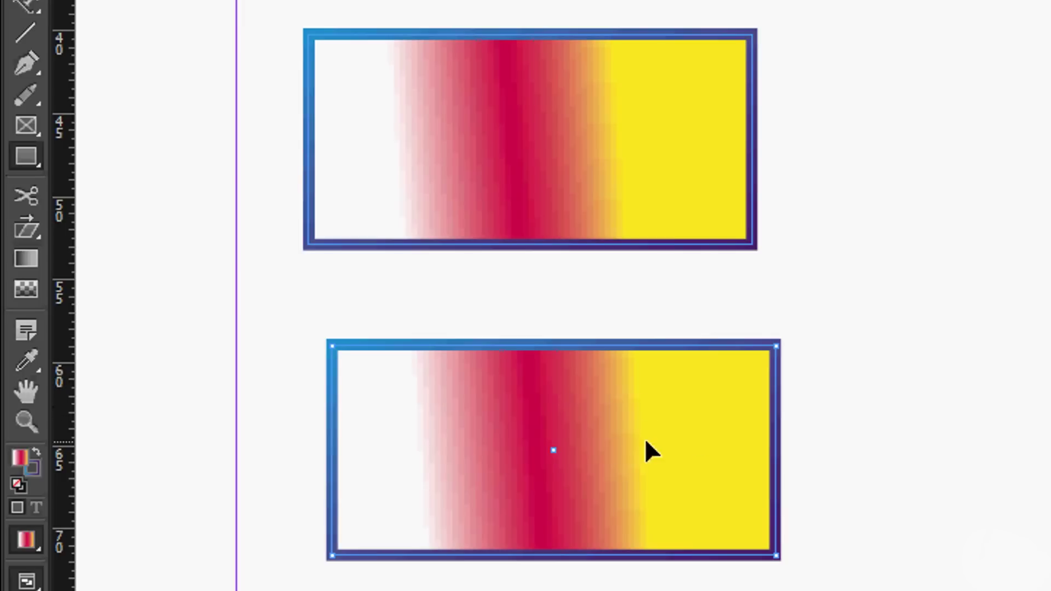
Step: Delete the copy and the original, then undo to bring back one rectangle
key(Delete)
click(588, 155)
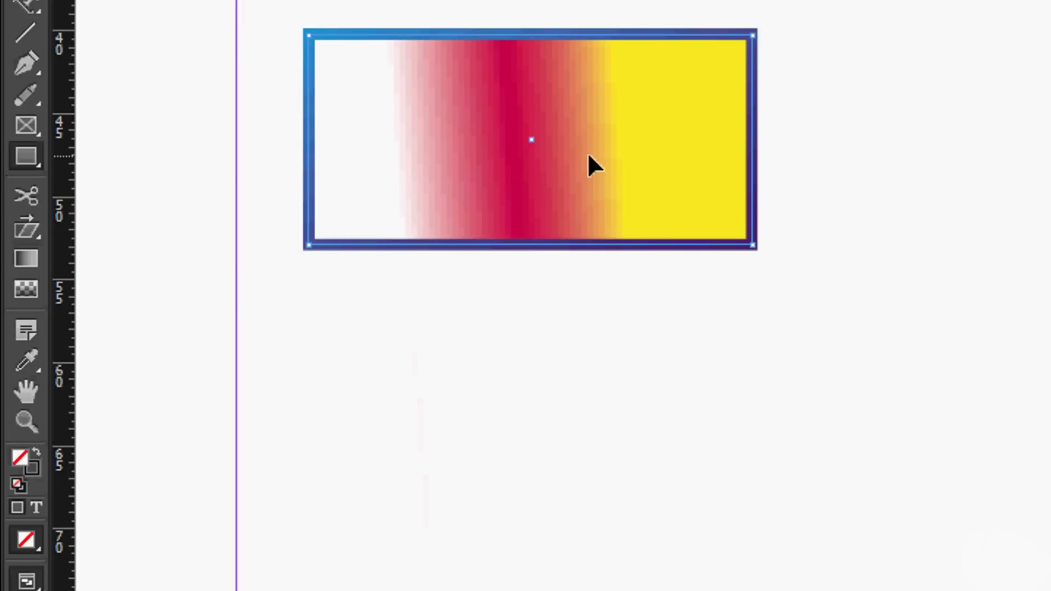
key(Delete)
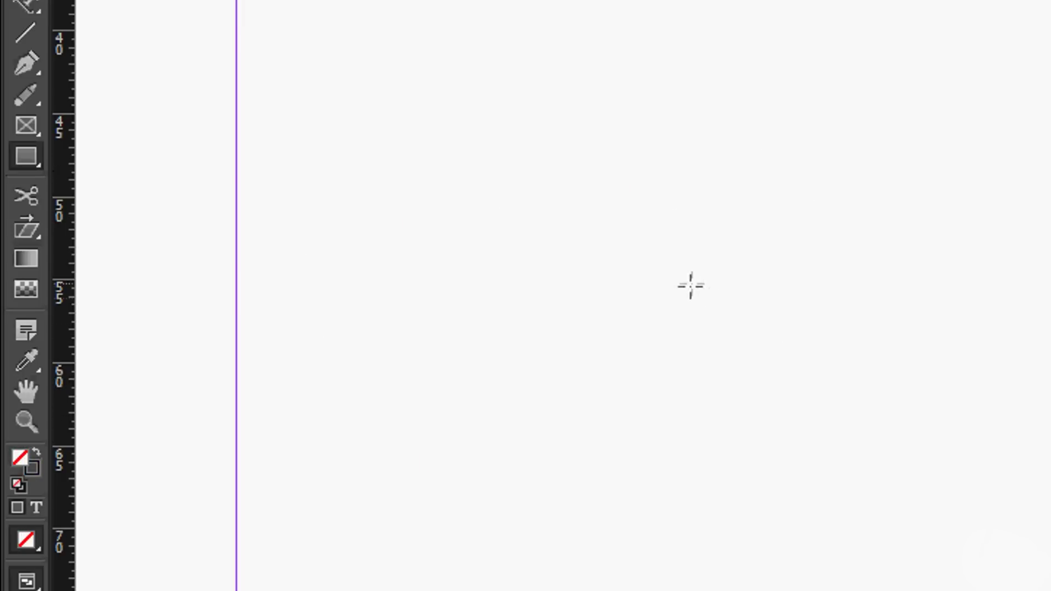
key(ctrl+z)
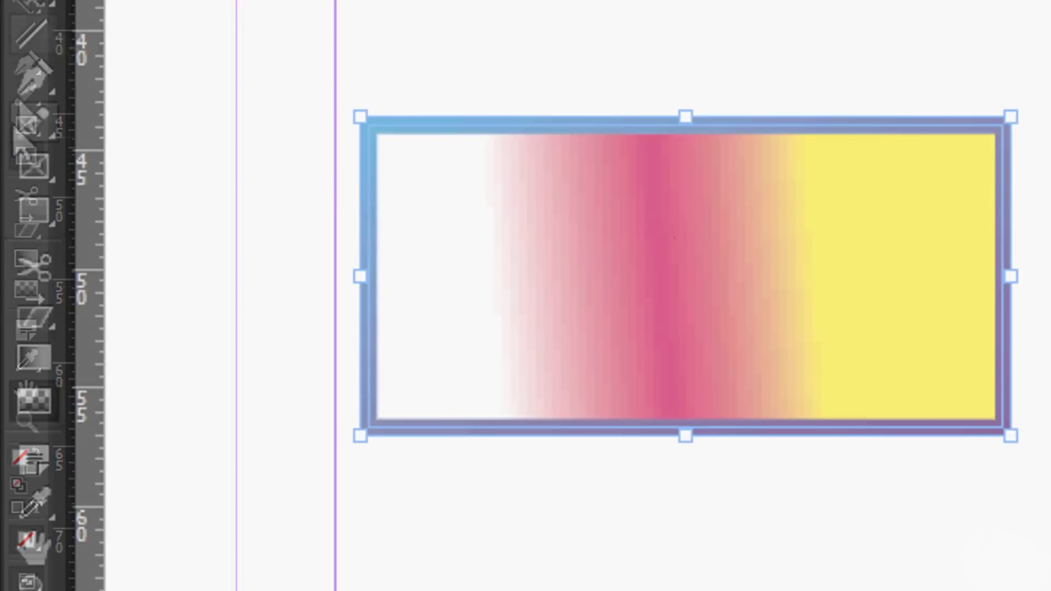
click(31, 128)
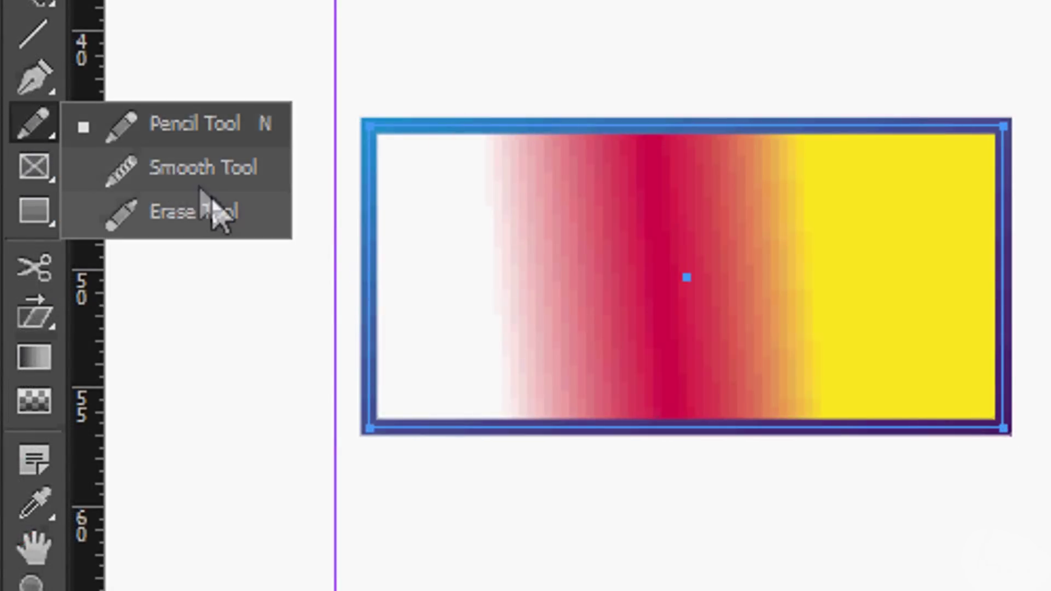
Step: Cut away parts of the rectangle's top and right edges with the Erase Tool
click(199, 211)
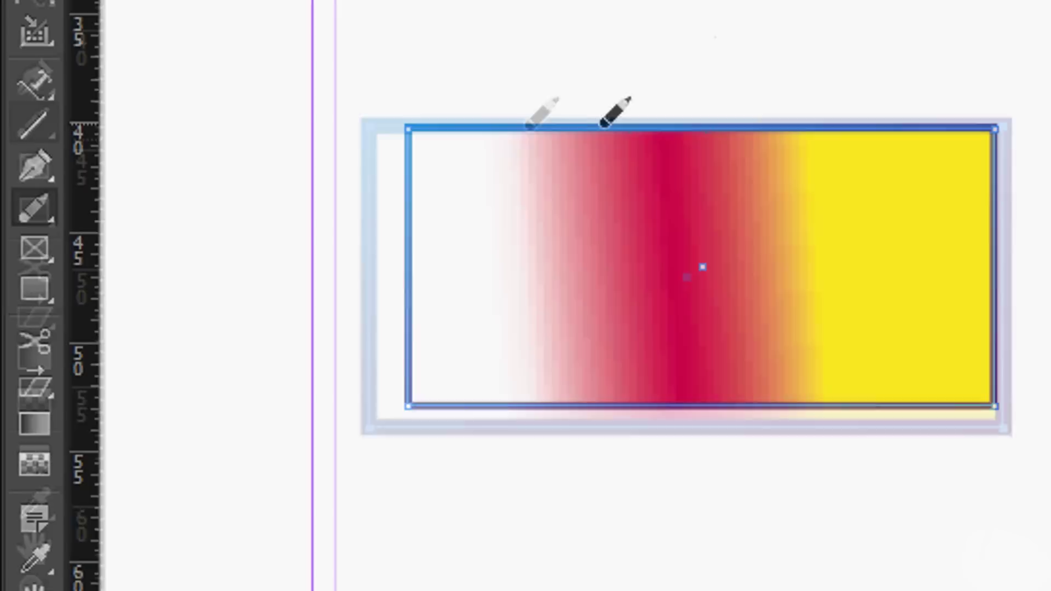
drag(602, 125, 863, 127)
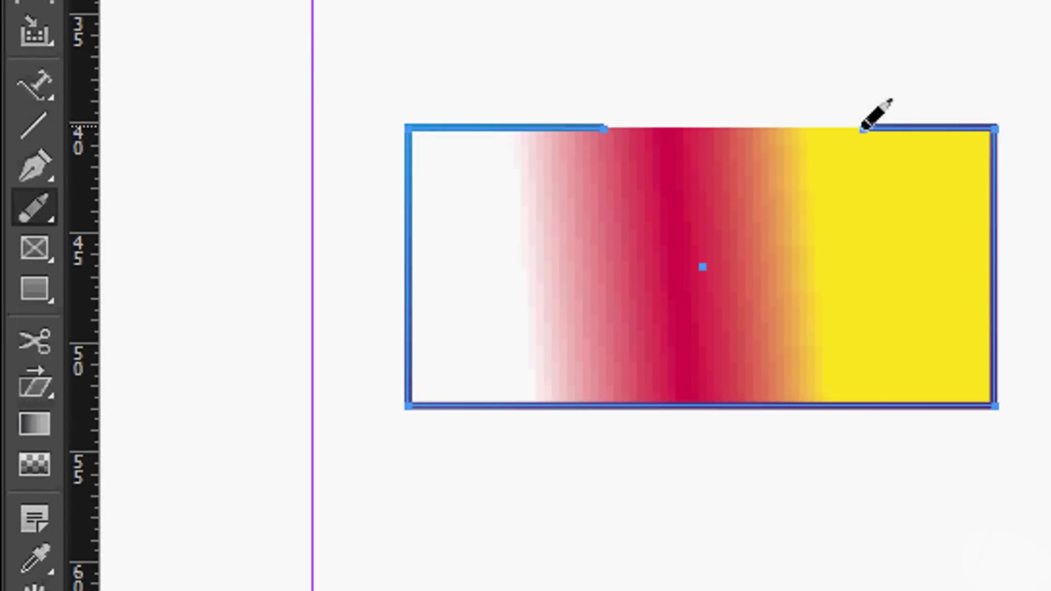
drag(997, 186, 1003, 302)
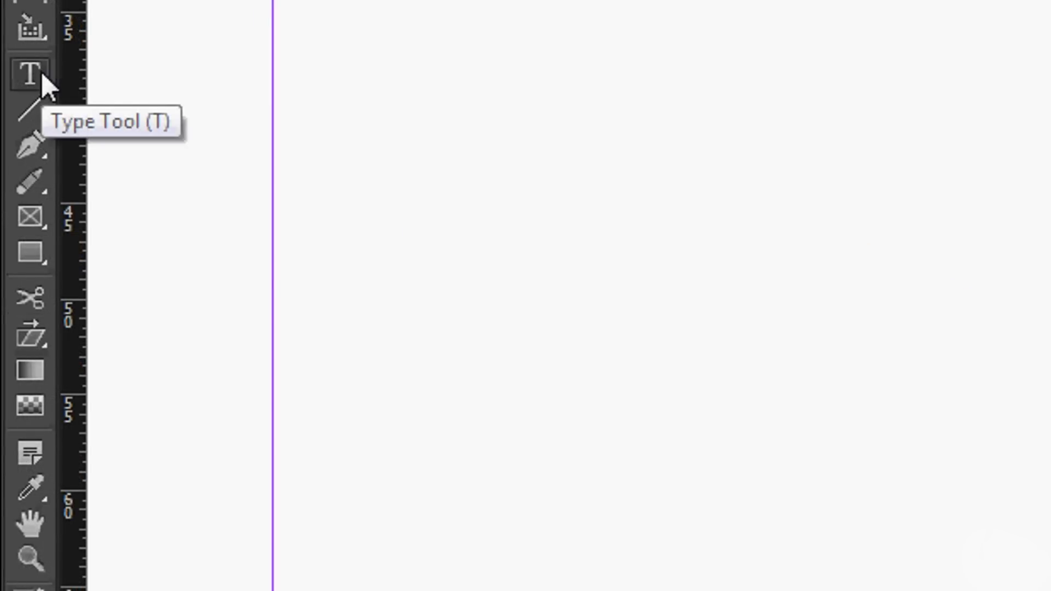
Step: Type 'Hello, welcome to InDesign!' with the Type Tool and draw a text frame for it
click(43, 72)
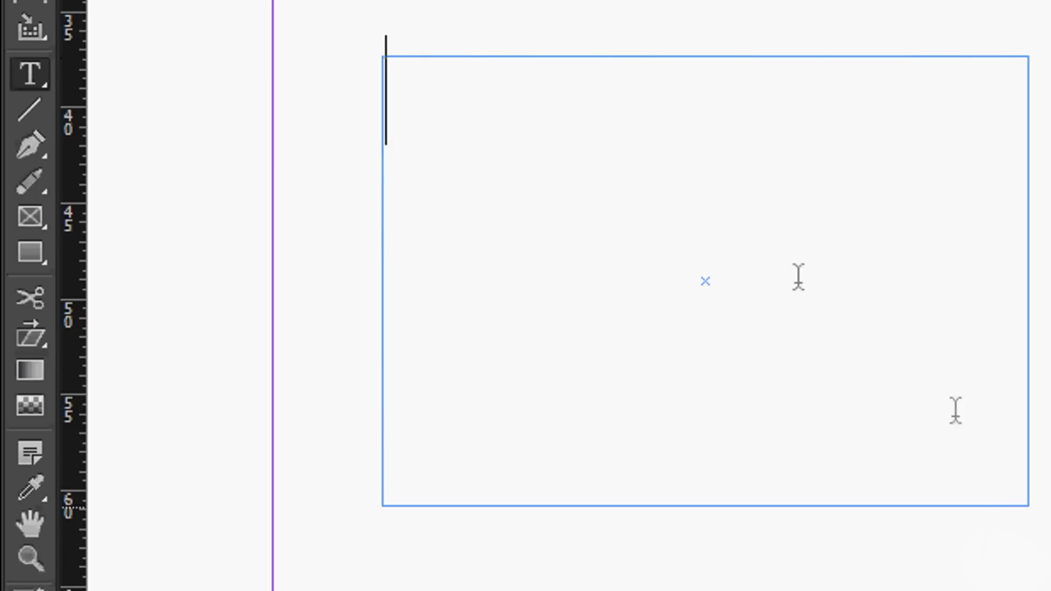
text(He)
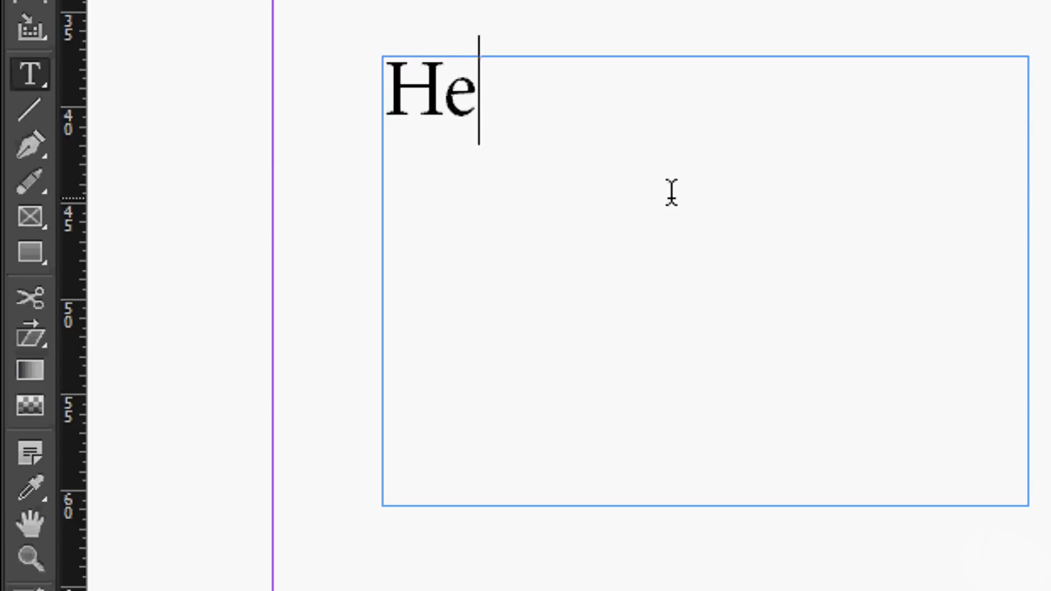
text(llo, welc)
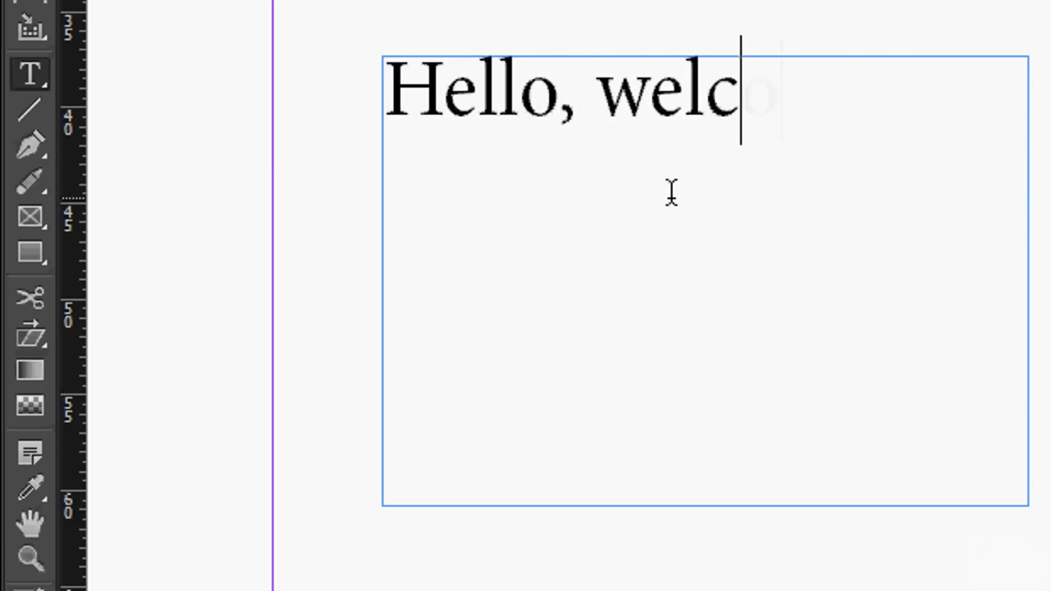
text(ome to InDes)
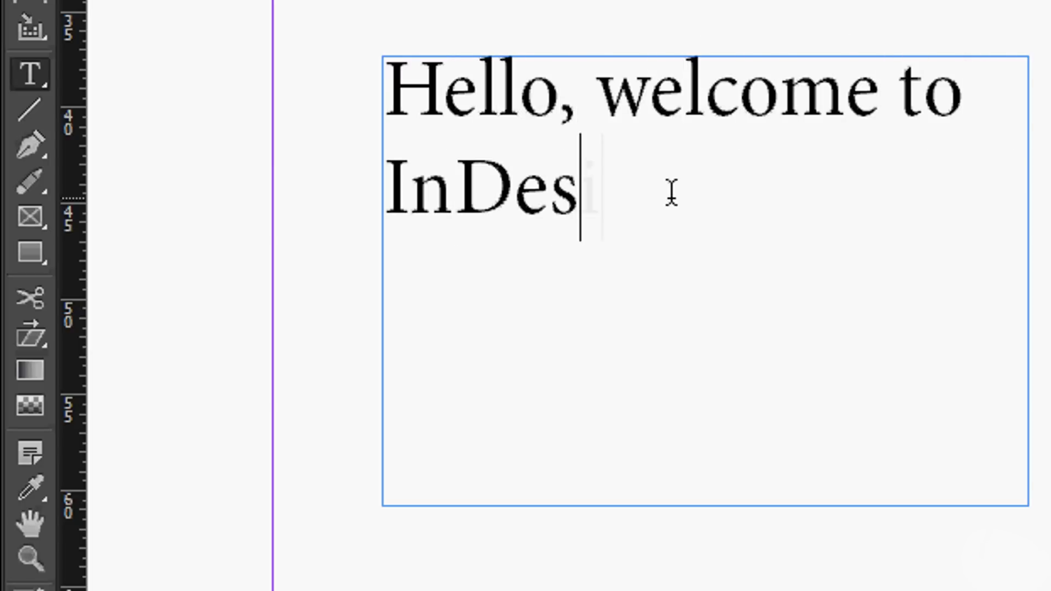
text(ign!)
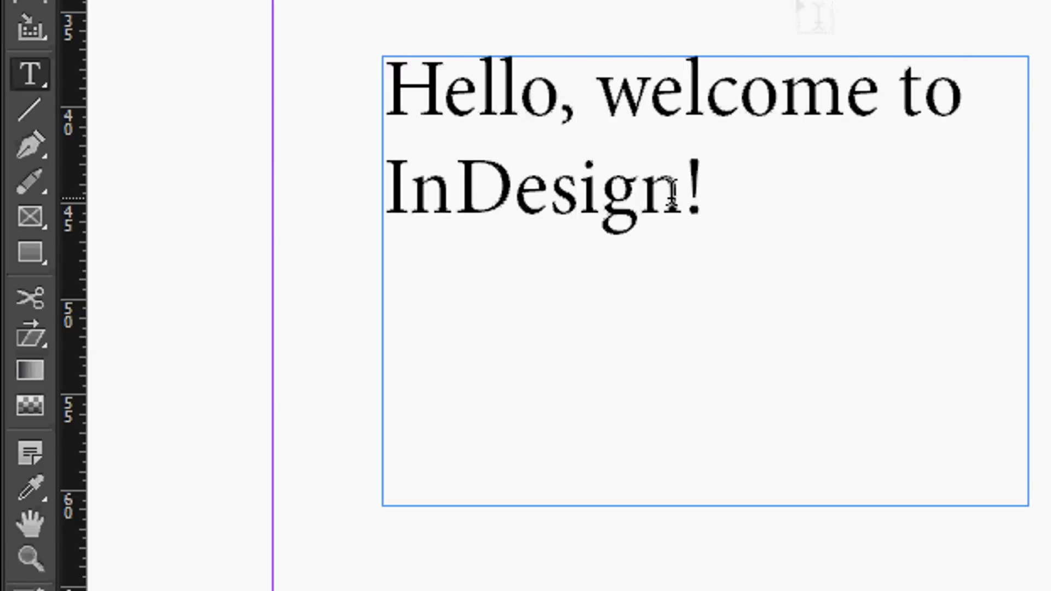
drag(915, 399, 683, 225)
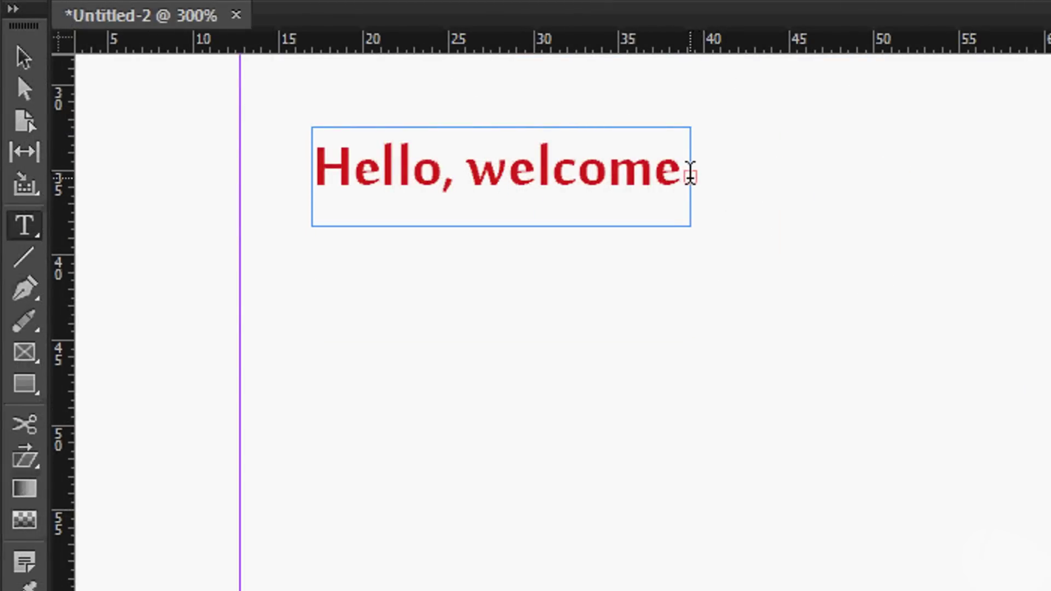
Step: Resize the text frame so 'Hello, welcome to InDesign!' fits on two lines, then select all text
click(690, 176)
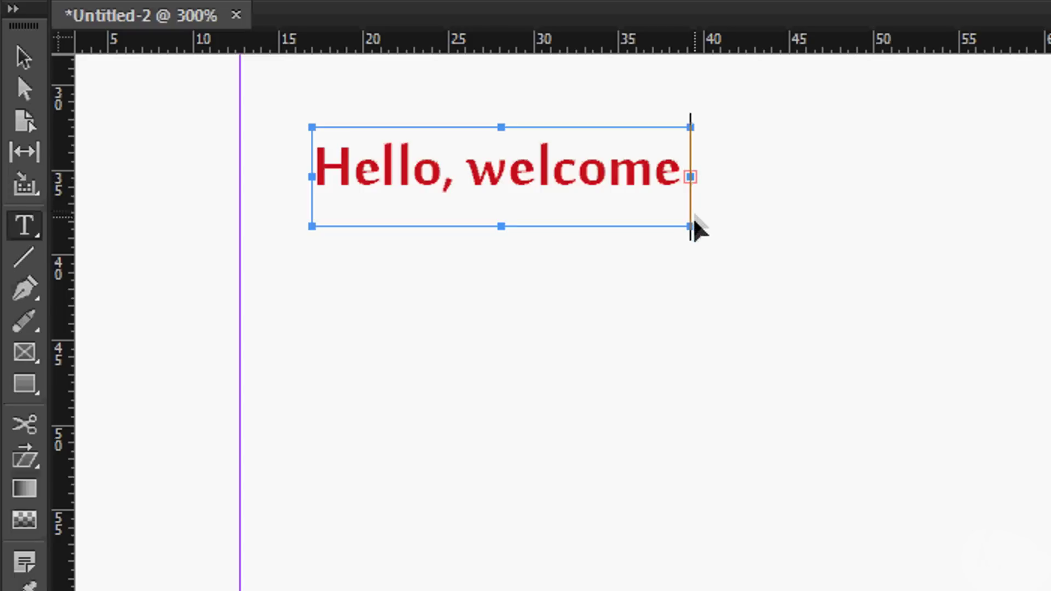
drag(691, 226, 944, 531)
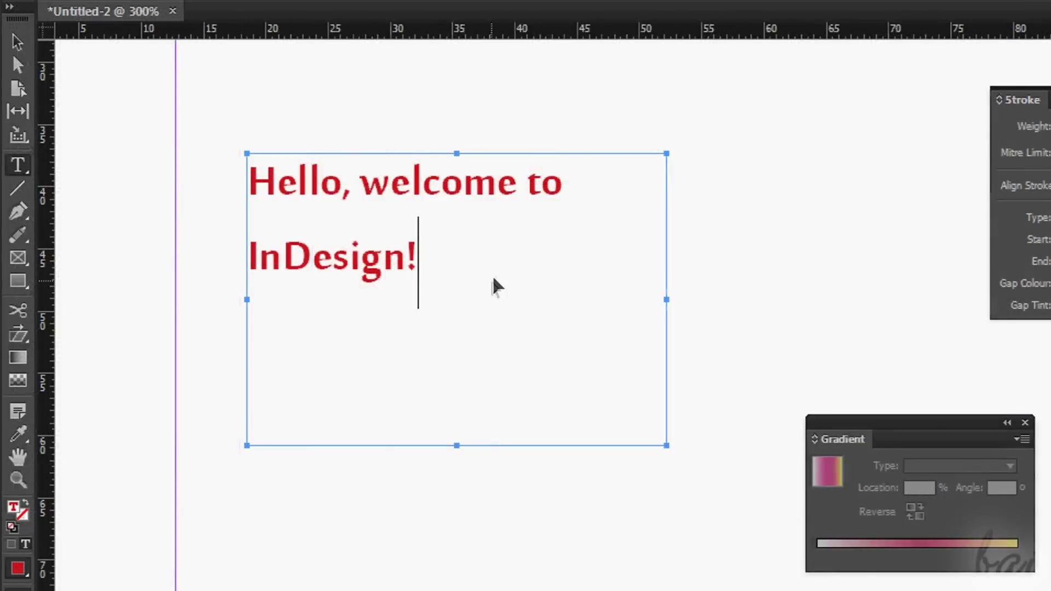
drag(493, 287, 533, 237)
drag(650, 388, 598, 368)
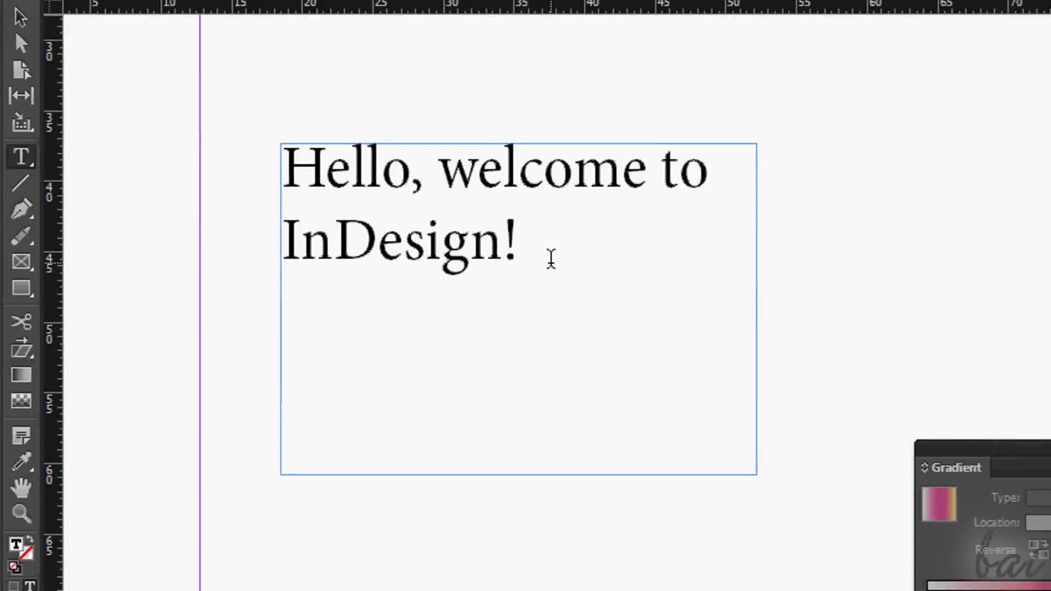
key(ctrl+a)
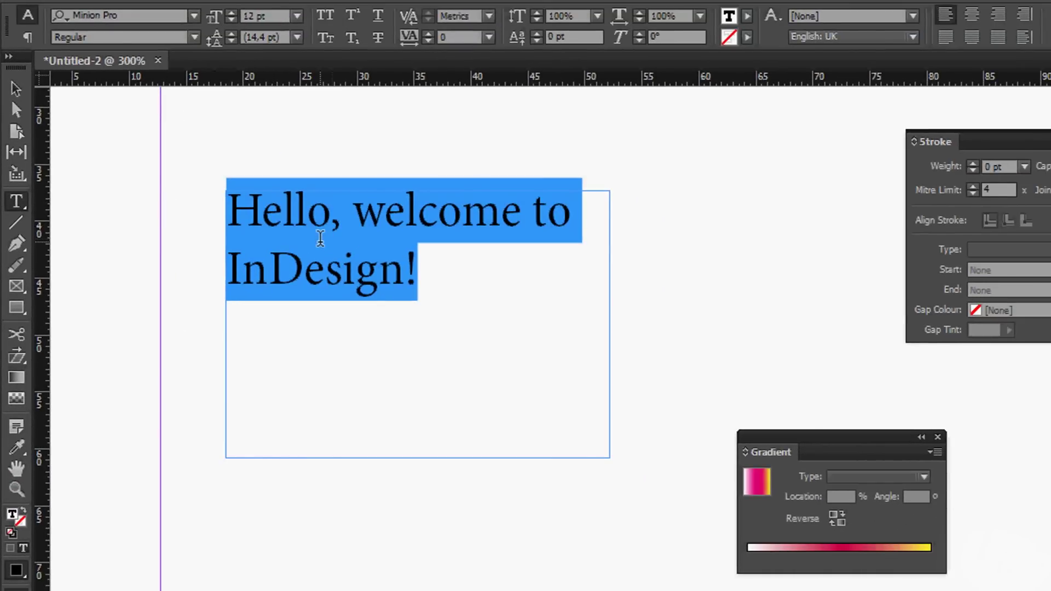
Step: Set the welcome text to MoolBoran 14 pt with 118% vertical scale
click(194, 16)
click(193, 328)
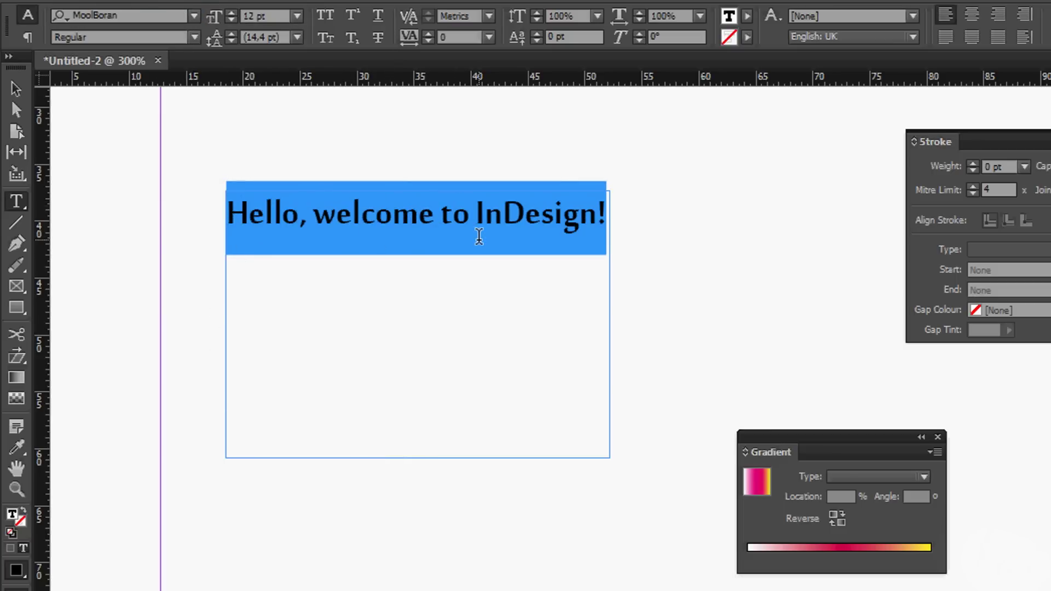
click(232, 13)
click(232, 13)
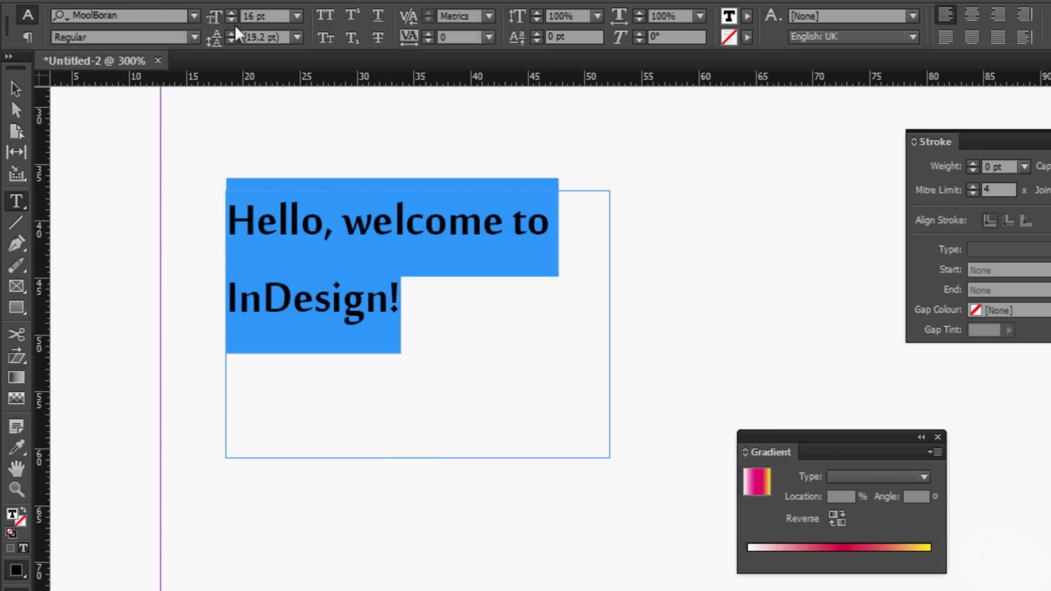
click(537, 12)
click(537, 13)
click(542, 15)
click(542, 16)
click(542, 13)
click(542, 13)
click(542, 14)
click(542, 14)
click(542, 14)
click(542, 14)
click(542, 14)
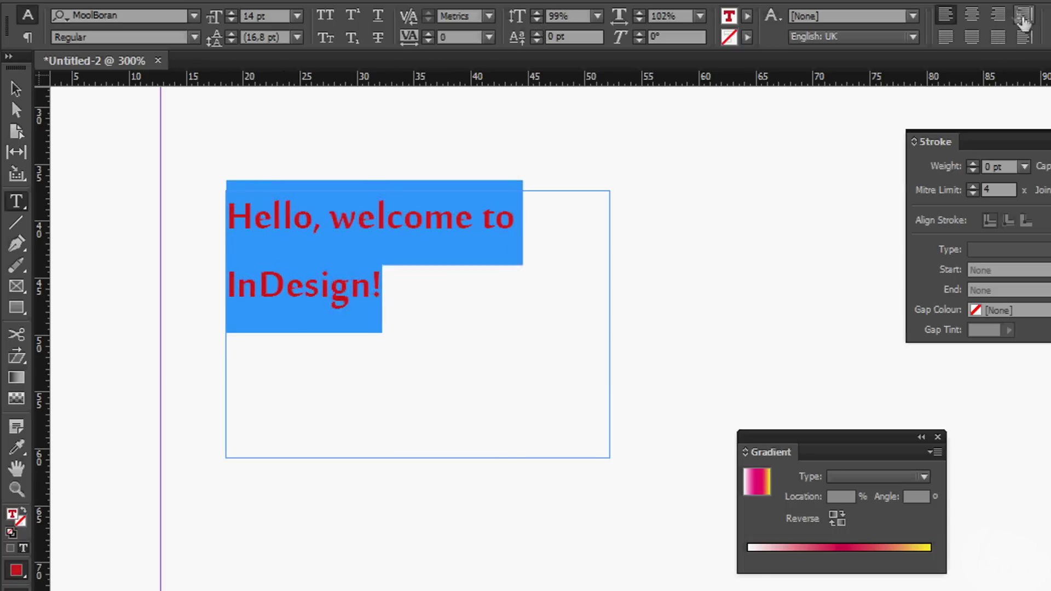
Step: After trying magenta and red, colour the text yellow C=0 M=0 Y=100 K=0
click(1001, 16)
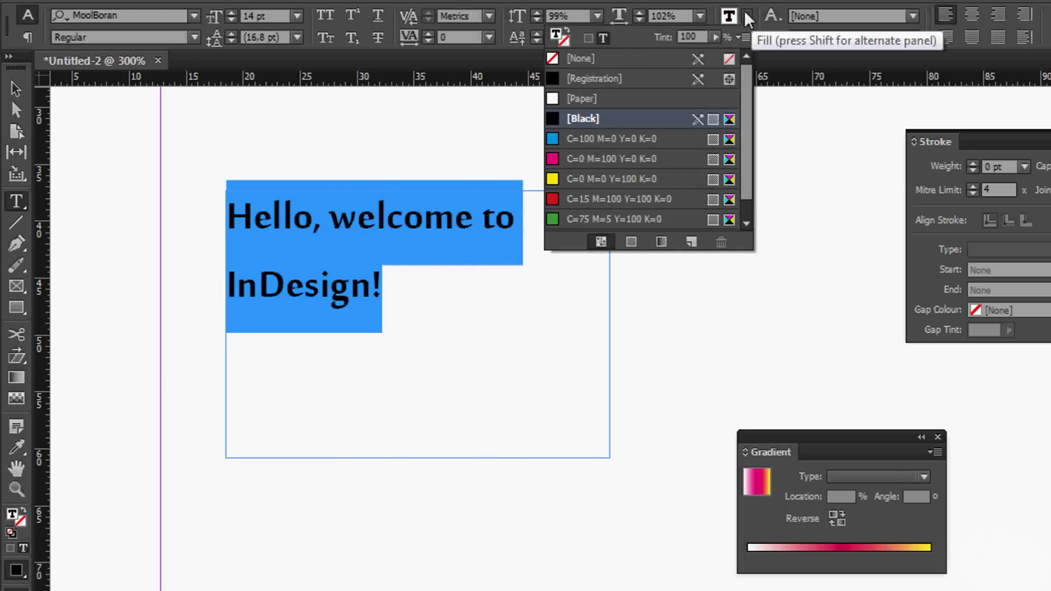
click(620, 158)
click(613, 198)
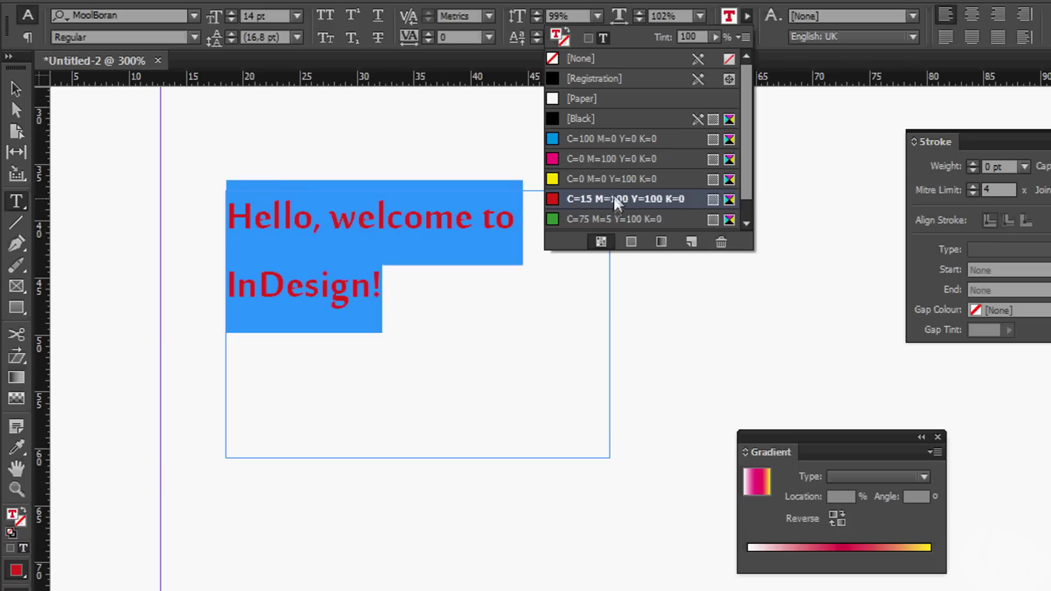
click(619, 178)
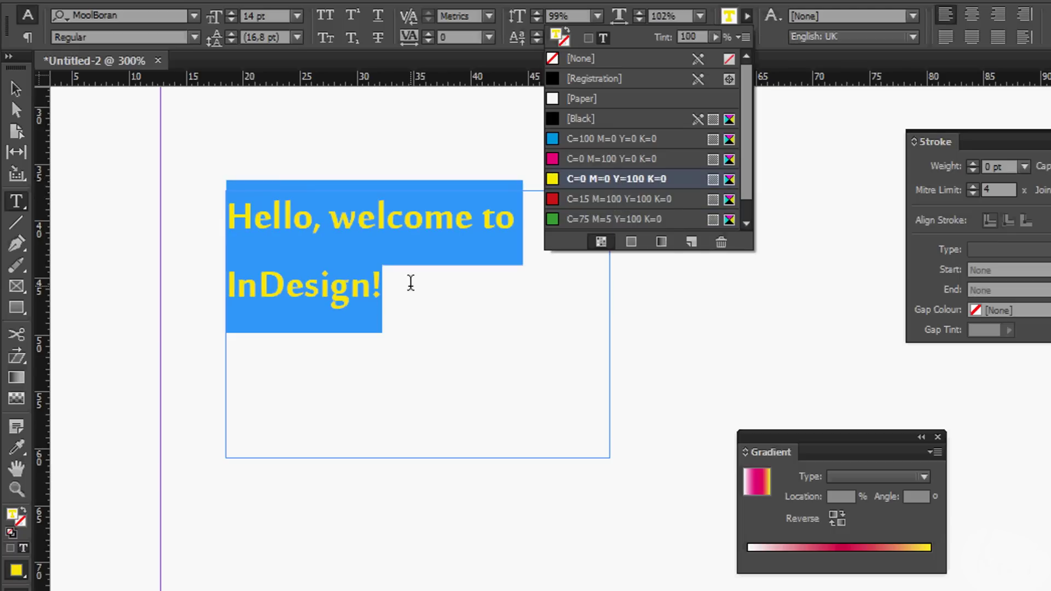
click(424, 283)
click(420, 285)
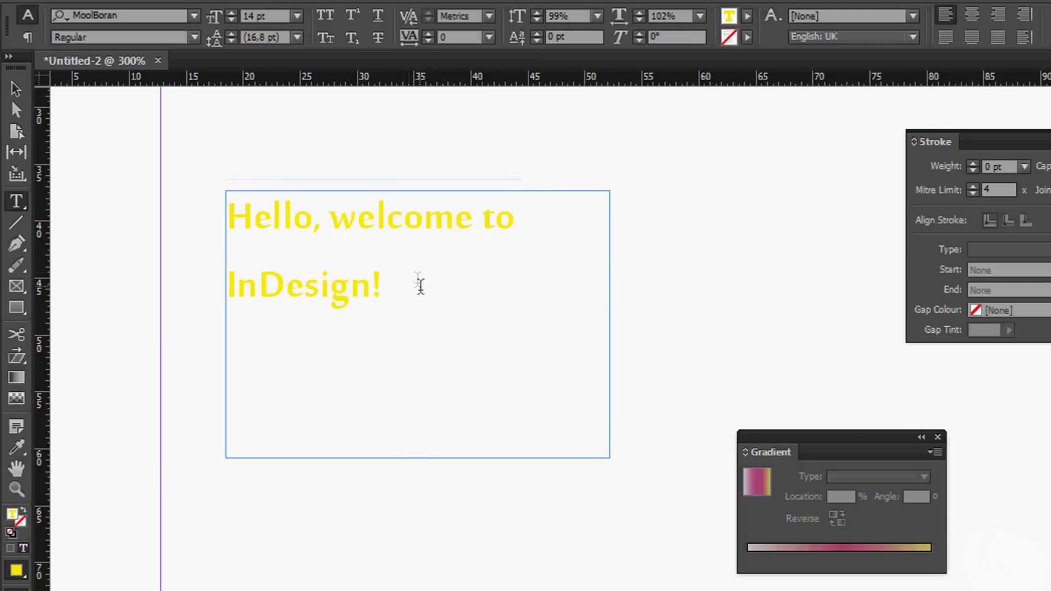
Step: Select all the welcome text and colour it red
drag(420, 288, 212, 216)
click(747, 16)
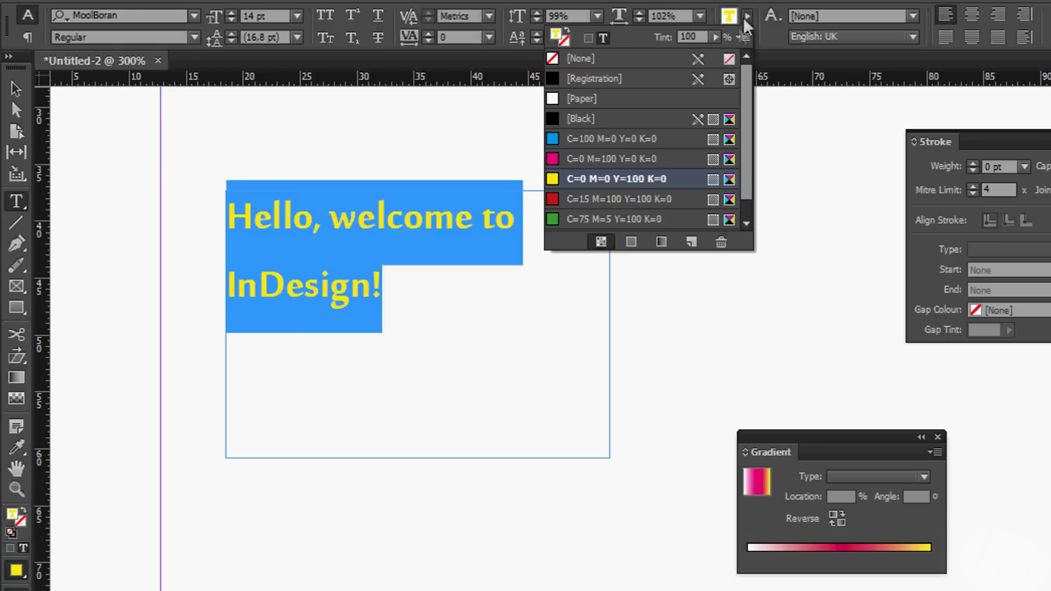
click(609, 198)
click(471, 291)
click(474, 292)
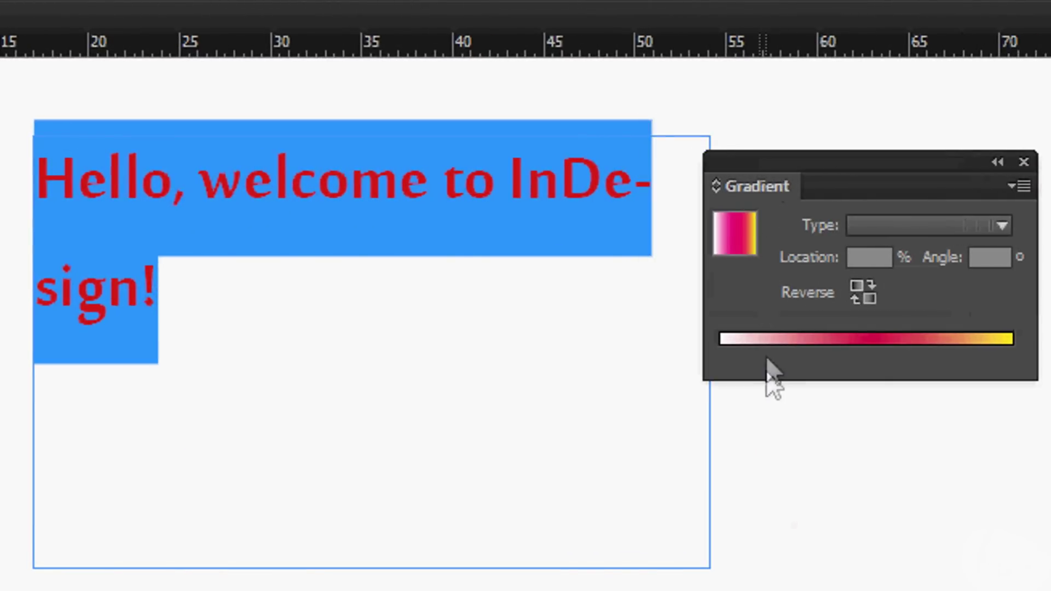
Step: Apply the white-red-yellow gradient and move the red stop to about 58%
click(775, 342)
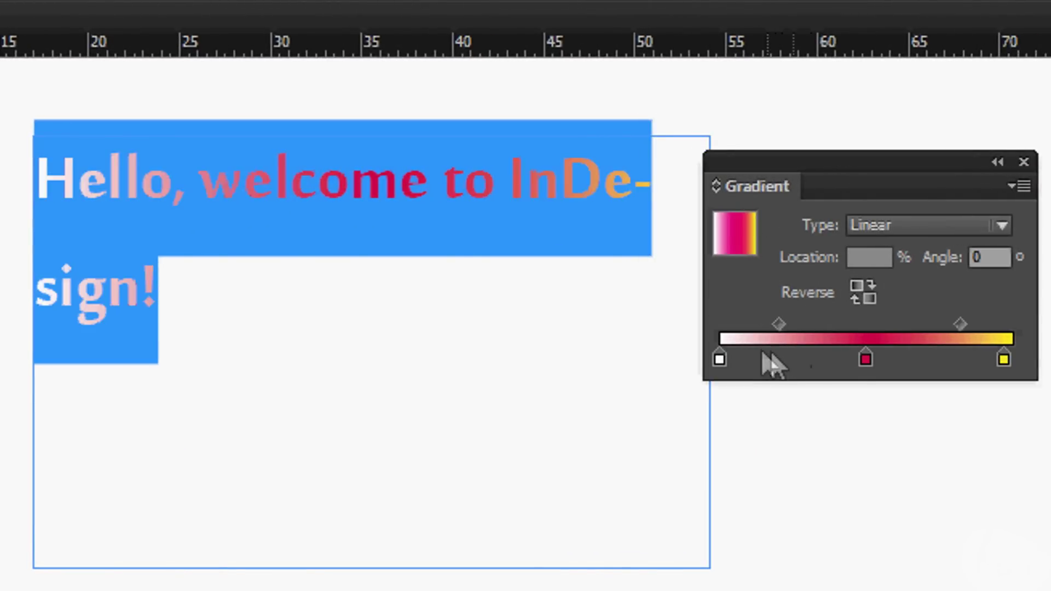
drag(865, 357, 889, 357)
click(637, 275)
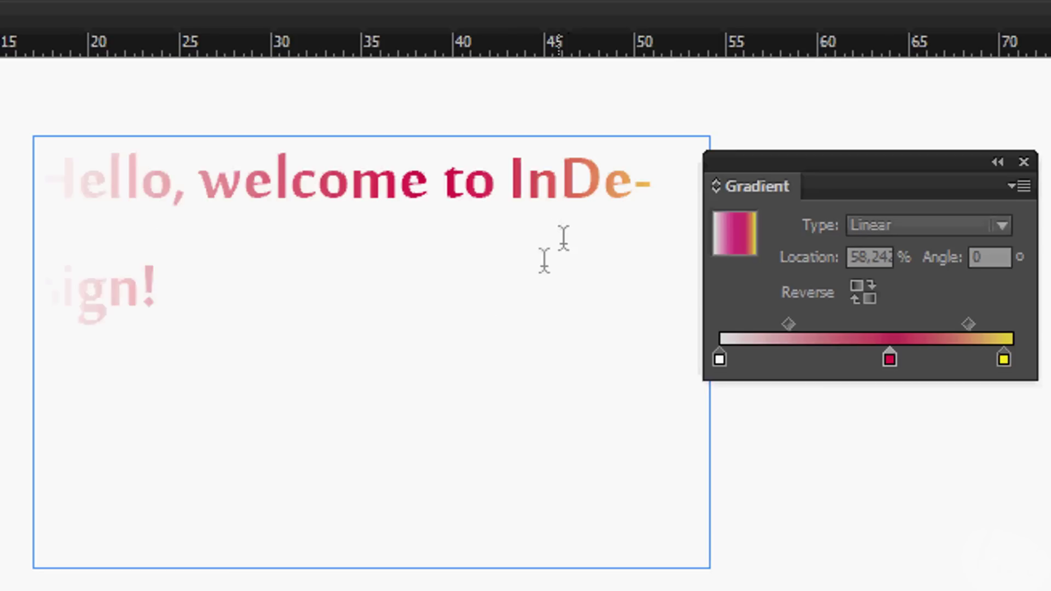
drag(164, 280, 28, 159)
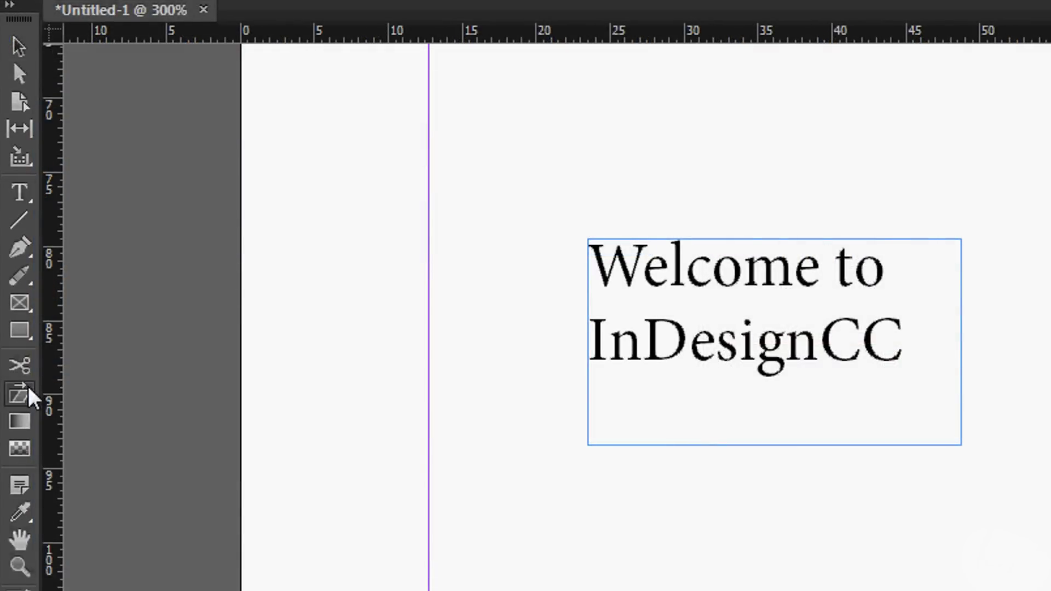
Step: Rotate the 'Welcome to InDesignCC' frame clockwise about its top-left corner with the Rotate Tool
click(27, 392)
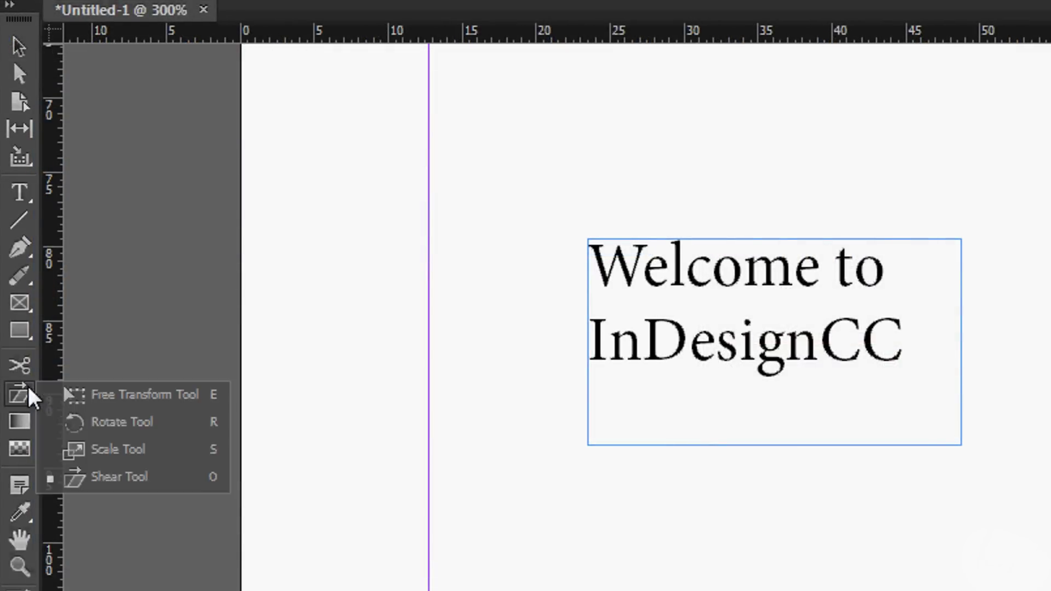
click(112, 429)
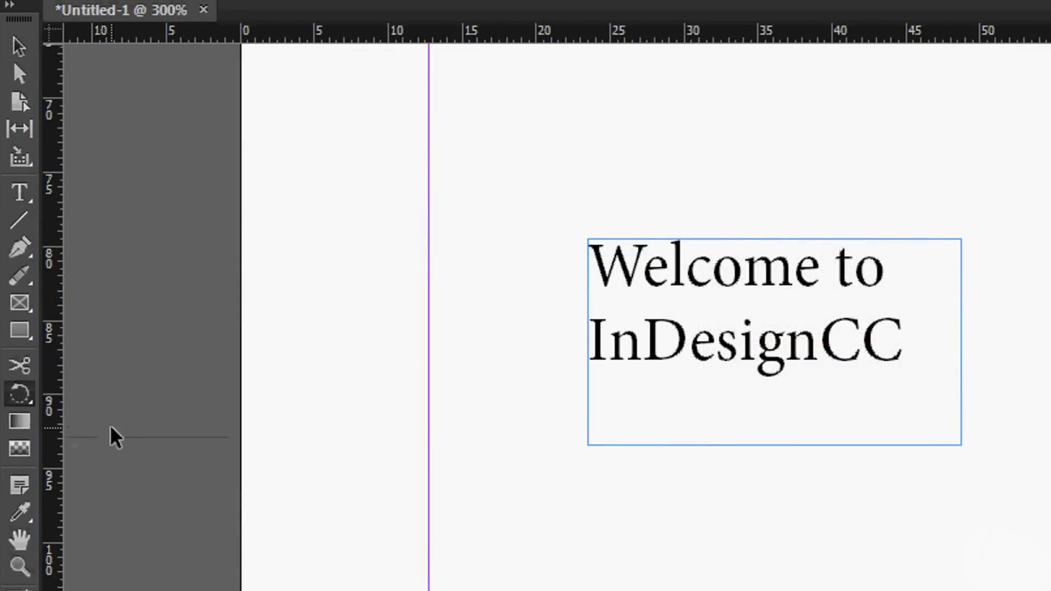
click(592, 243)
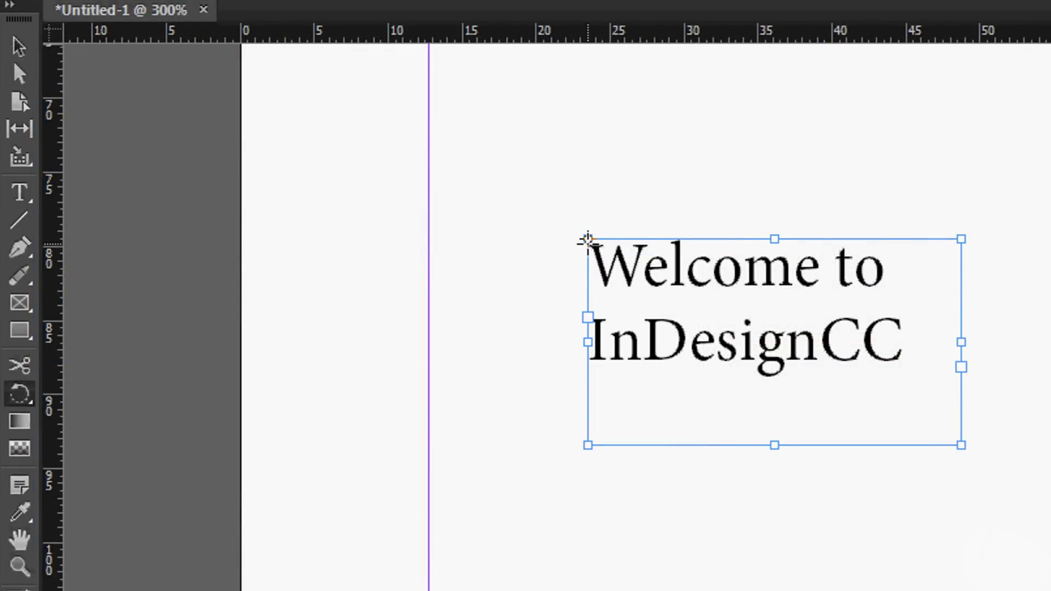
drag(586, 238, 842, 307)
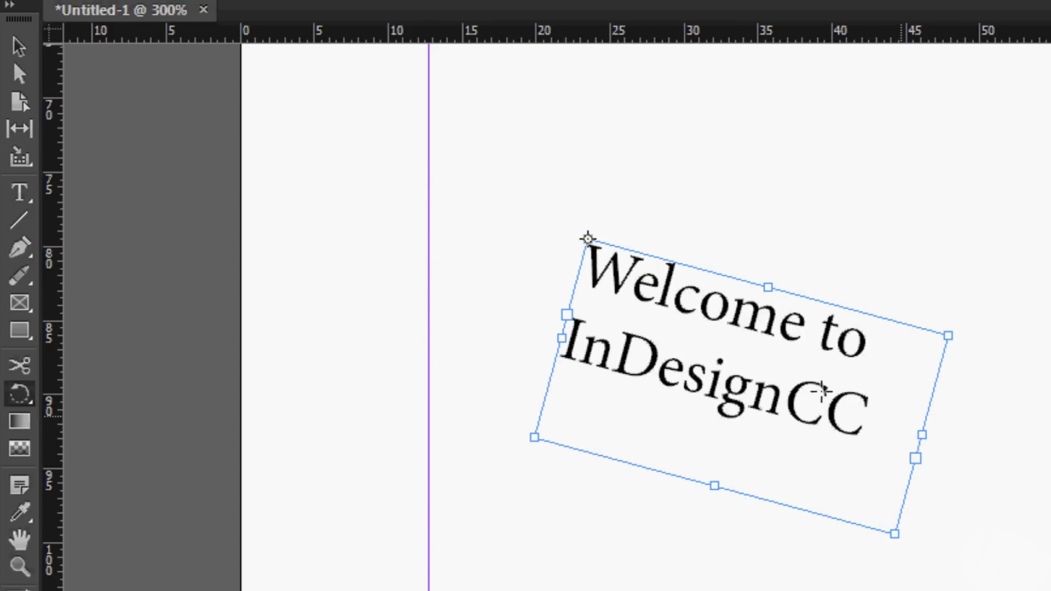
mouse_move(962, 340)
mouse_down()
mouse_move(974, 258)
mouse_move(952, 100)
mouse_move(1025, 200)
mouse_move(990, 380)
mouse_move(937, 400)
mouse_move(931, 387)
mouse_move(974, 340)
mouse_up()
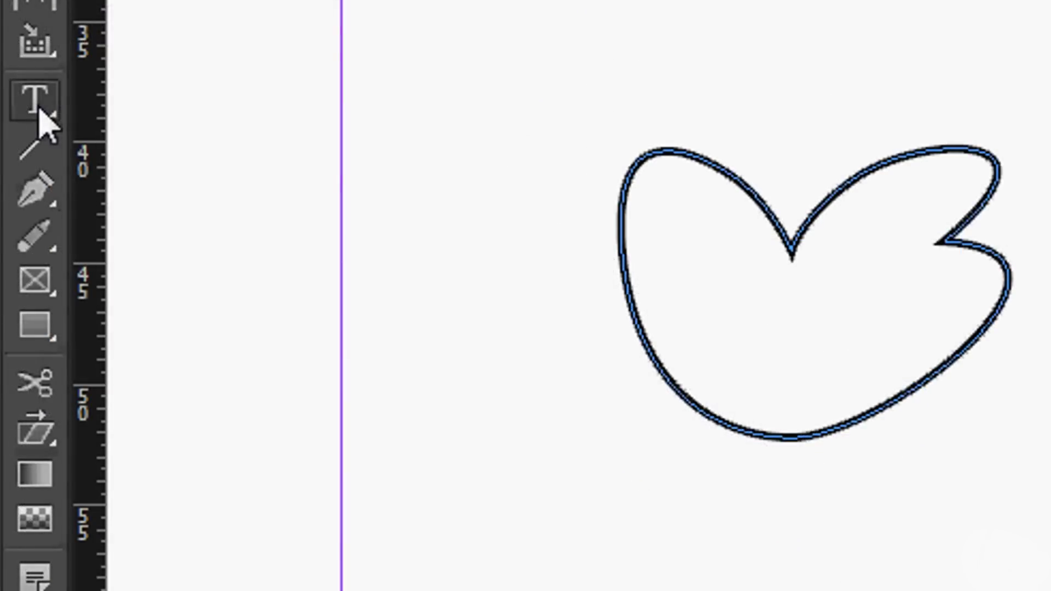
click(41, 116)
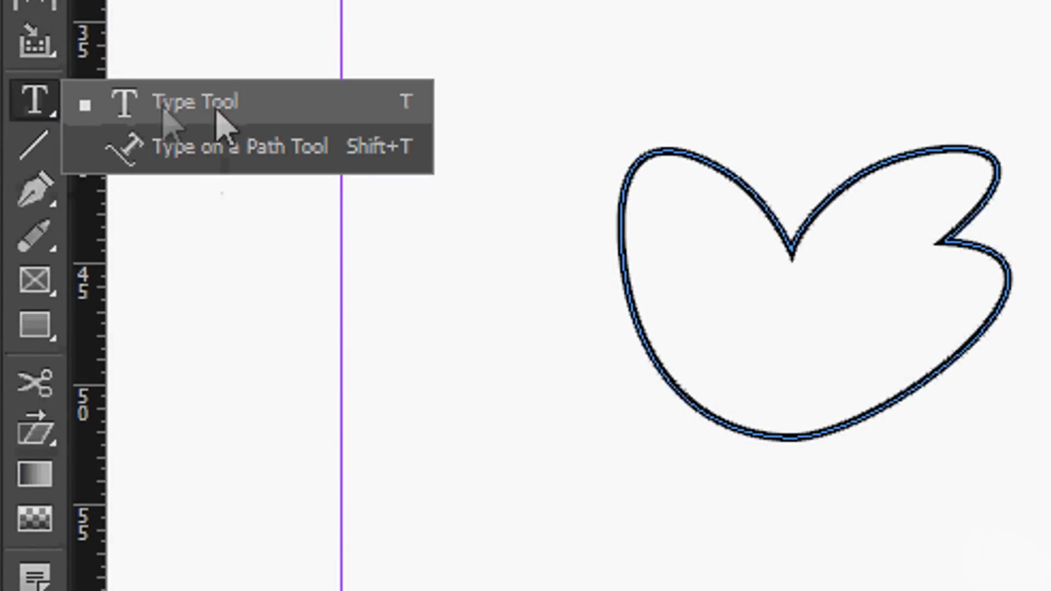
Step: Put 'Hello!!! This text is truly amazing, don't you think???' on the heart path
click(274, 147)
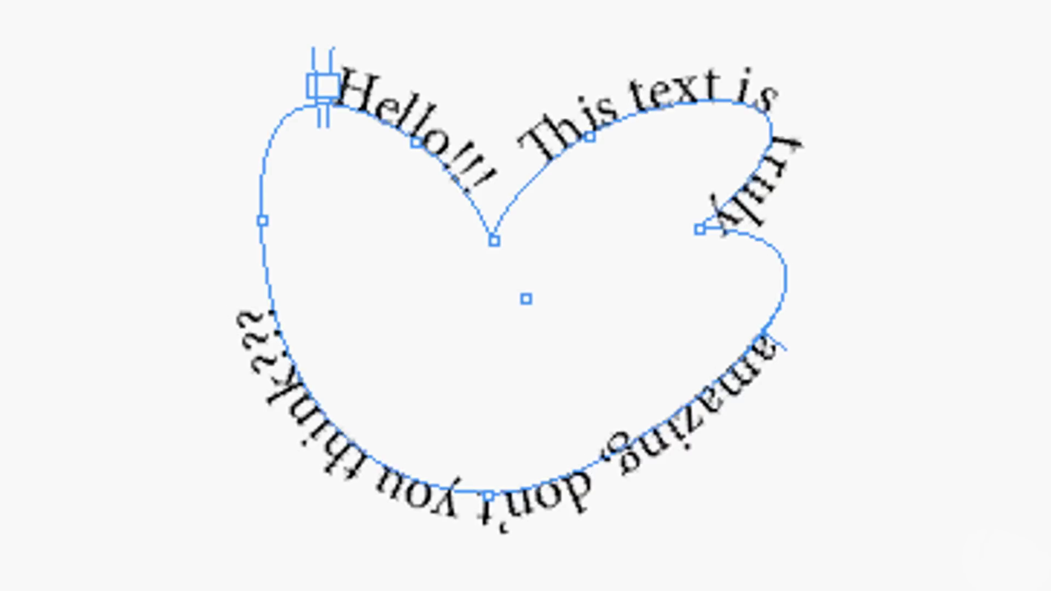
ctrl+click(899, 182)
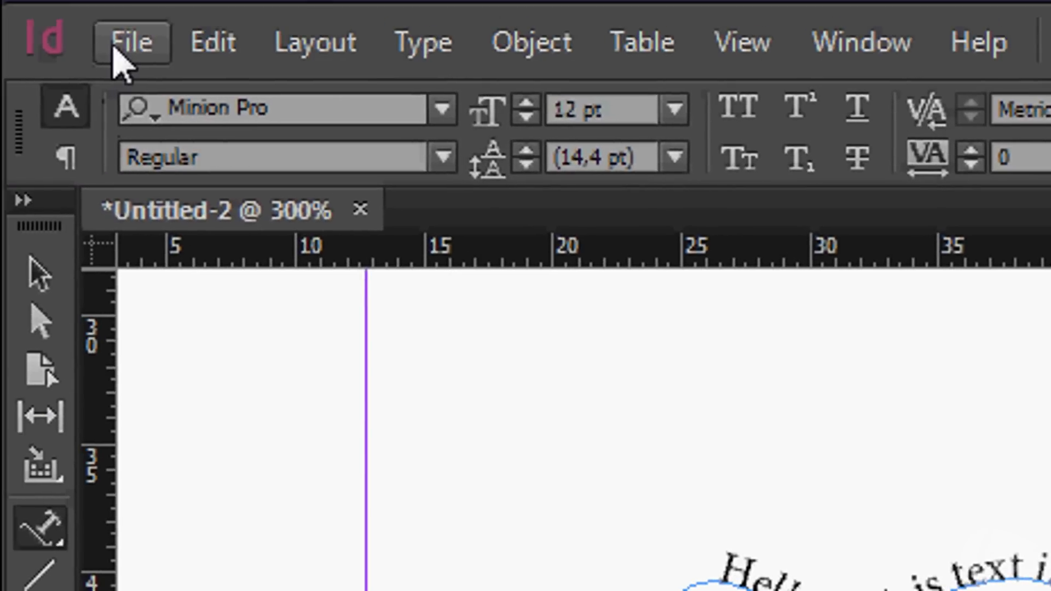
Step: Save As Untitled-2.indd using the InDesign CC document (*.indd) format
click(126, 44)
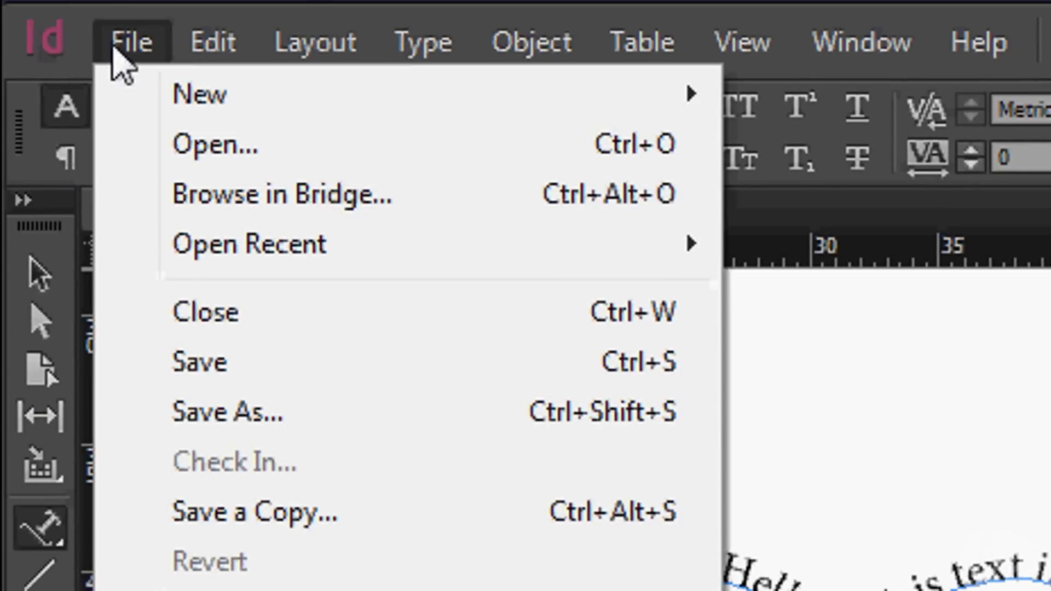
click(214, 403)
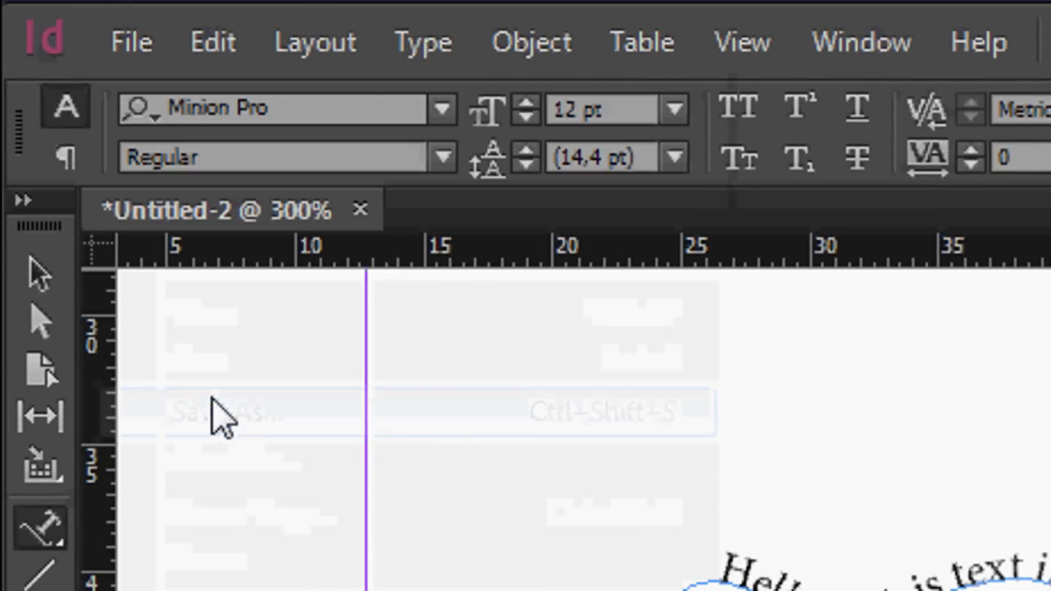
click(504, 441)
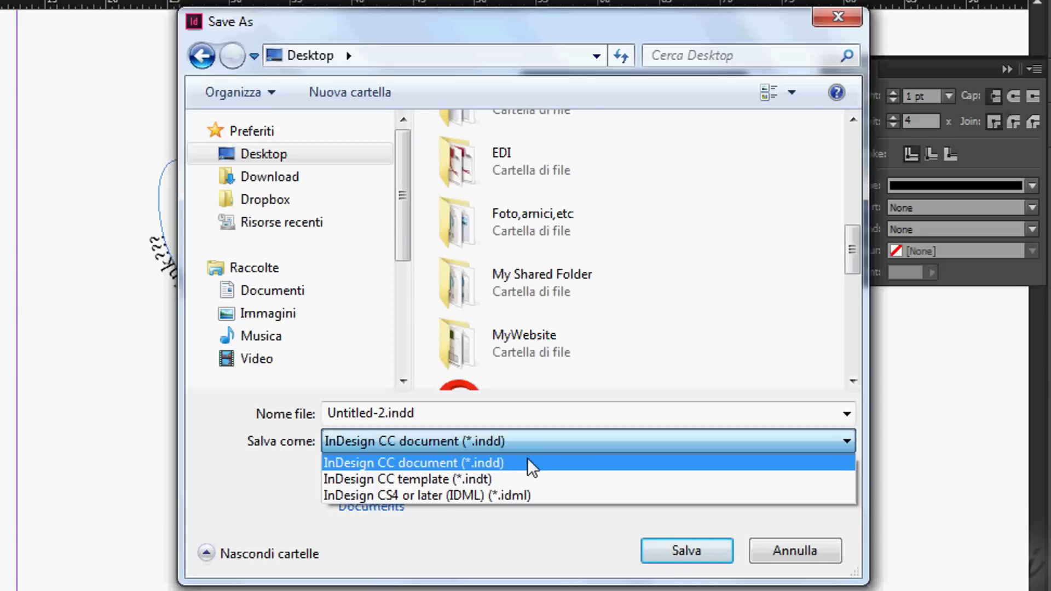
click(862, 266)
scroll(605, 317, down, 5)
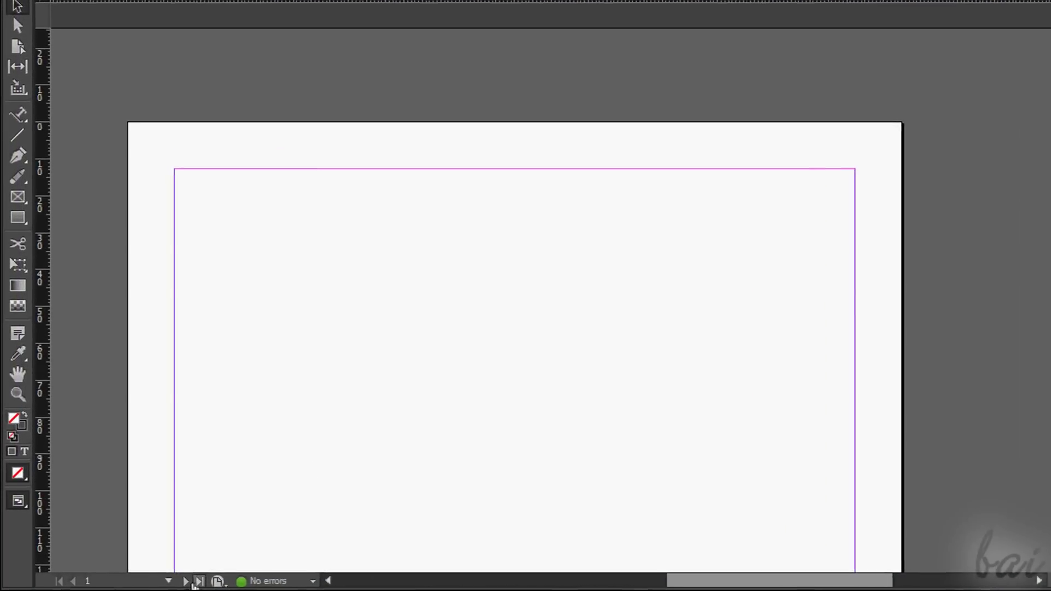
Step: Go to page 2, then use the Pages panel to jump to spread 2-3, page 3 and page 4
click(212, 580)
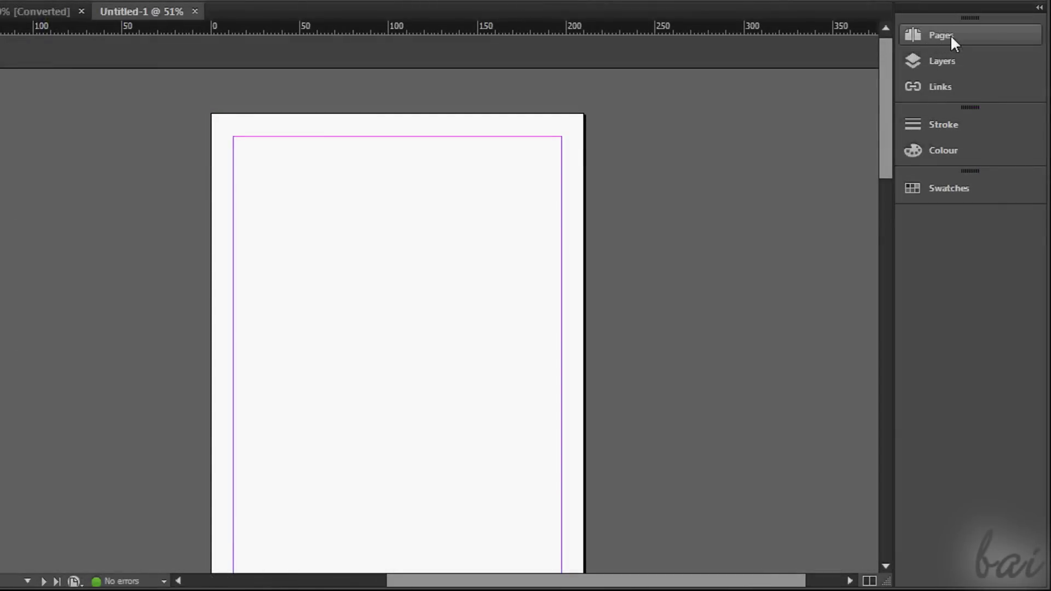
click(951, 36)
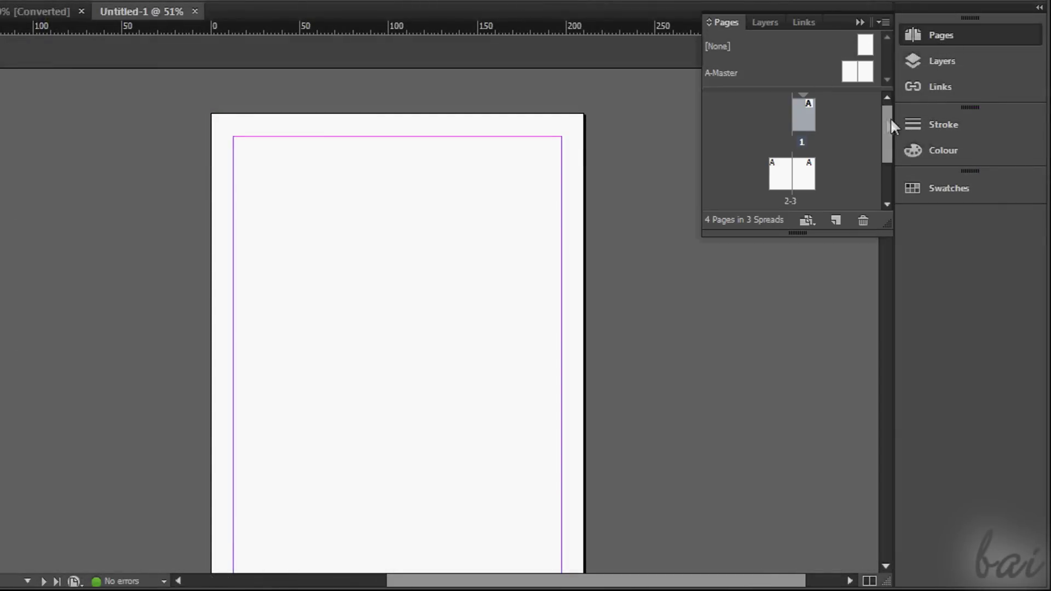
mouse_move(887, 119)
mouse_down()
mouse_move(888, 159)
mouse_move(895, 118)
mouse_up()
click(790, 176)
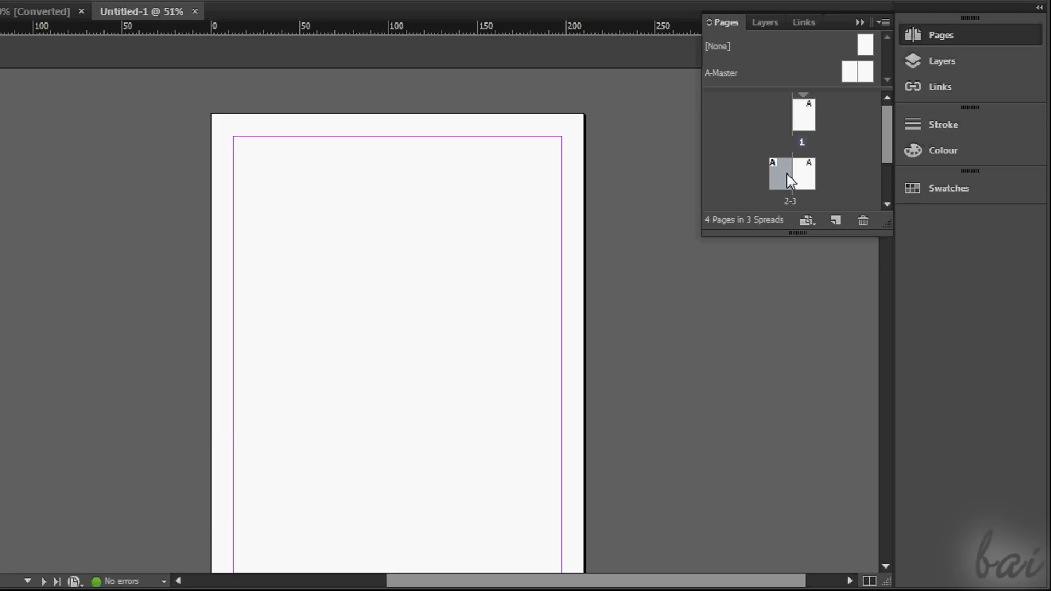
double_click(791, 178)
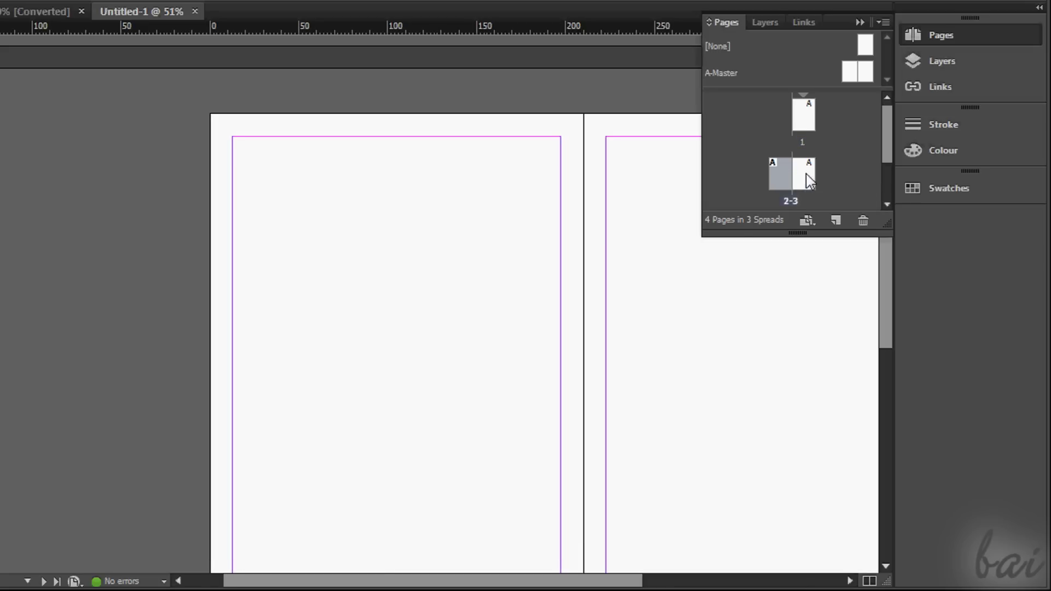
double_click(809, 177)
scroll(887, 164, down, 2)
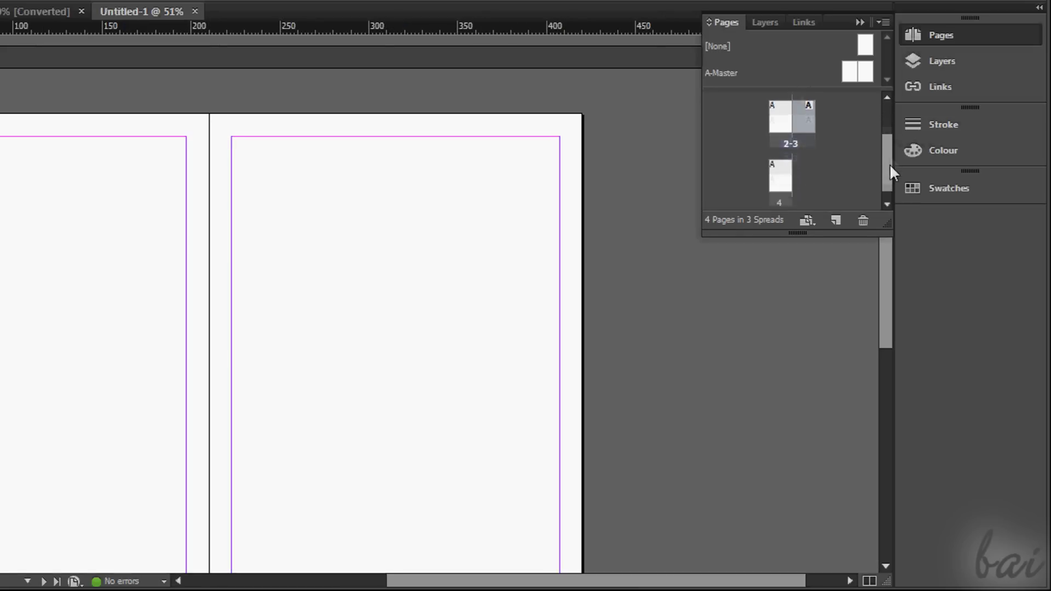
double_click(779, 170)
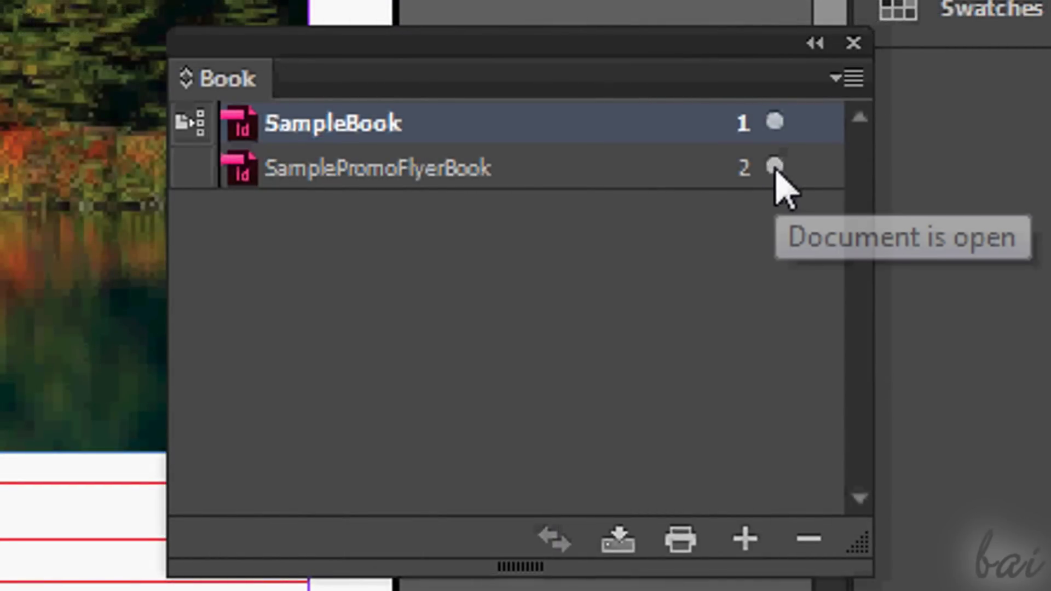
Step: Select the SamplePromoFlyerBook row in the Book panel
click(659, 172)
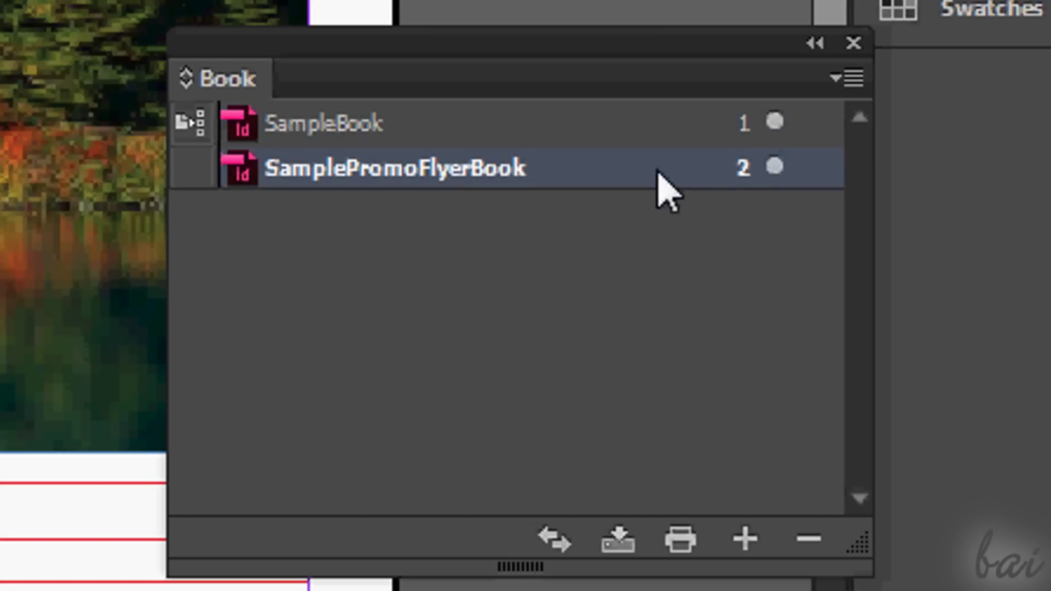